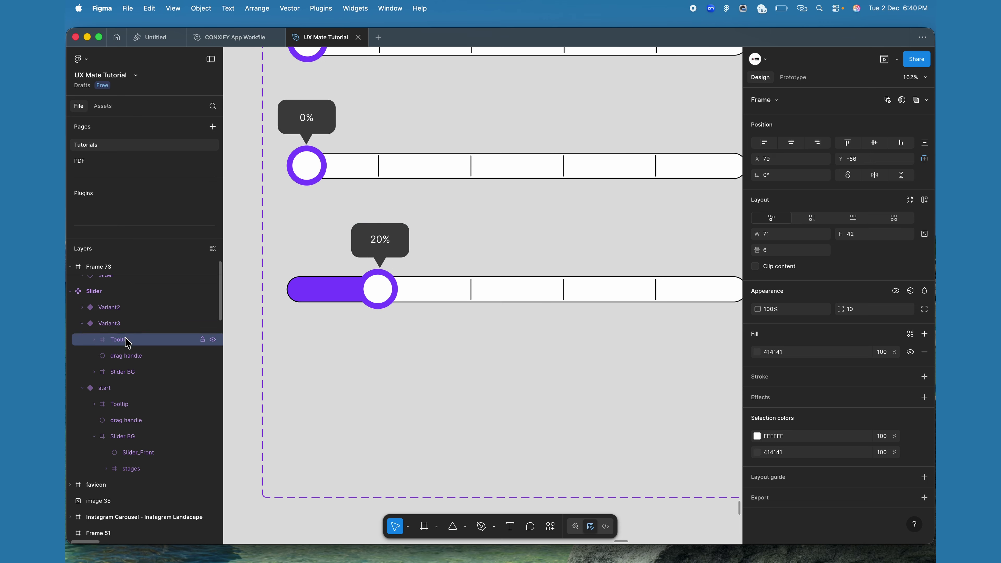
Connect the 20% variant's drag handle to Variant4 with a Mouse leave trigger that changes to that variant
left_click(517, 318)
left_click(378, 289)
key("shift+e")
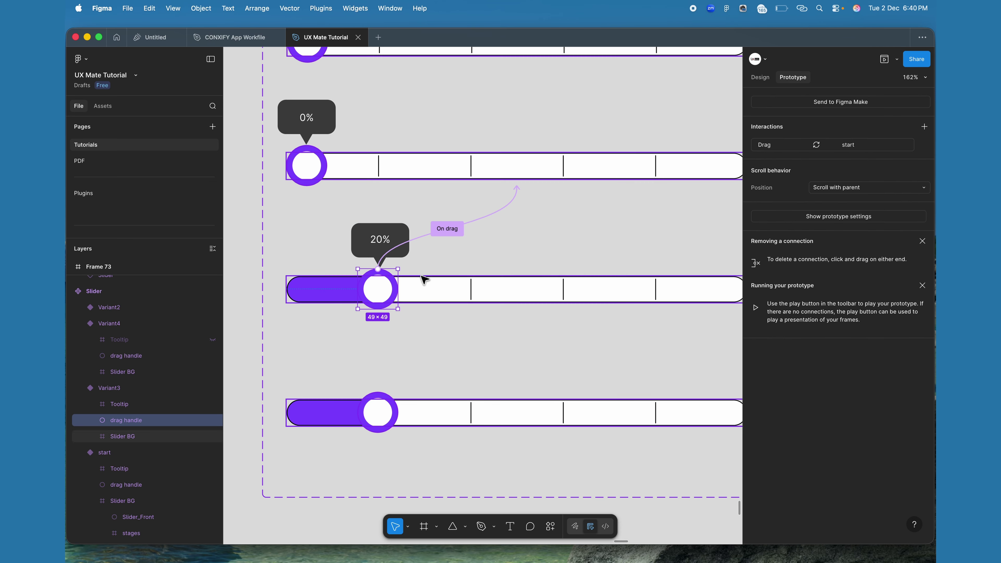
left_click_drag(377, 309, 516, 395)
left_click(535, 440)
left_click(542, 463)
scroll(429, 371, "down", 5)
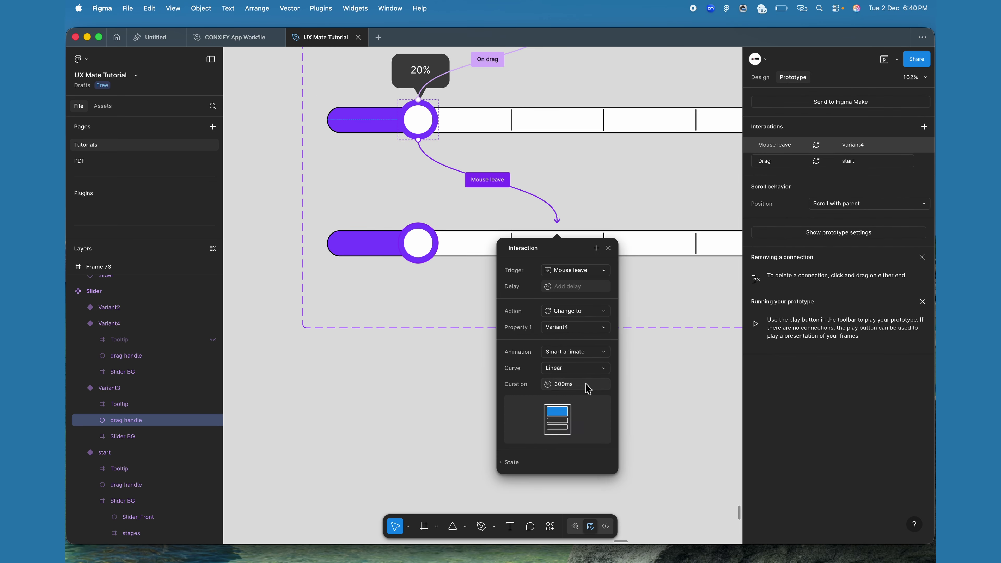
Connect Variant4's drag handle back to the 20% variant and choose a different trigger for the interaction
left_click(414, 241)
scroll(413, 242, "up", 3)
left_click_drag(395, 322, 527, 219)
left_click(552, 287)
left_click(578, 362)
left_click(459, 347)
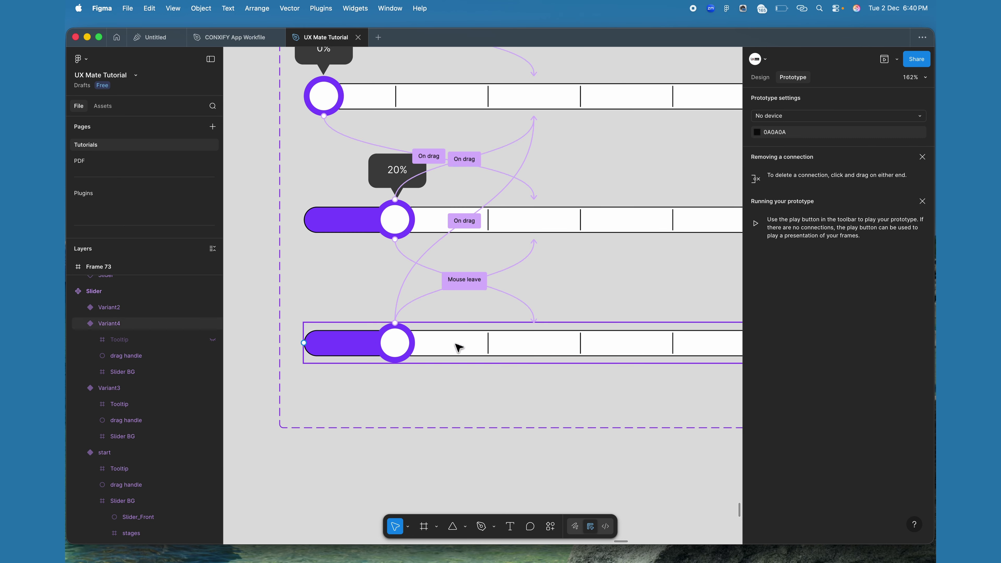
Connect the 0% variant's drag handle to the topmost slider variant and set the interaction's trigger to Mouse enter
scroll(458, 347, "up", 3)
left_click(335, 261)
left_click_drag(335, 243, 540, 167)
left_click(560, 210)
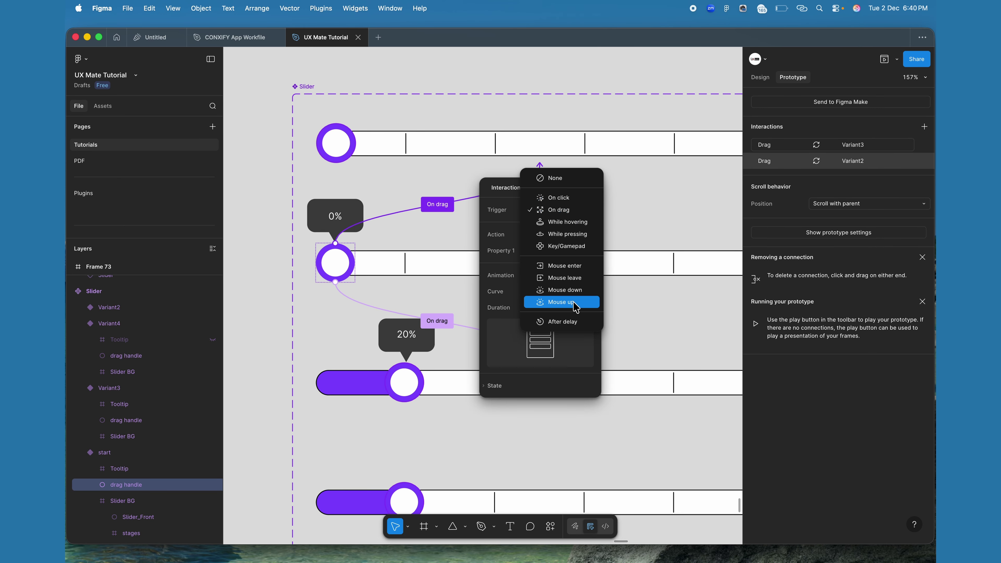
left_click(565, 266)
scroll(564, 266, "down", 2)
left_click(268, 290)
scroll(268, 290, "down", 3)
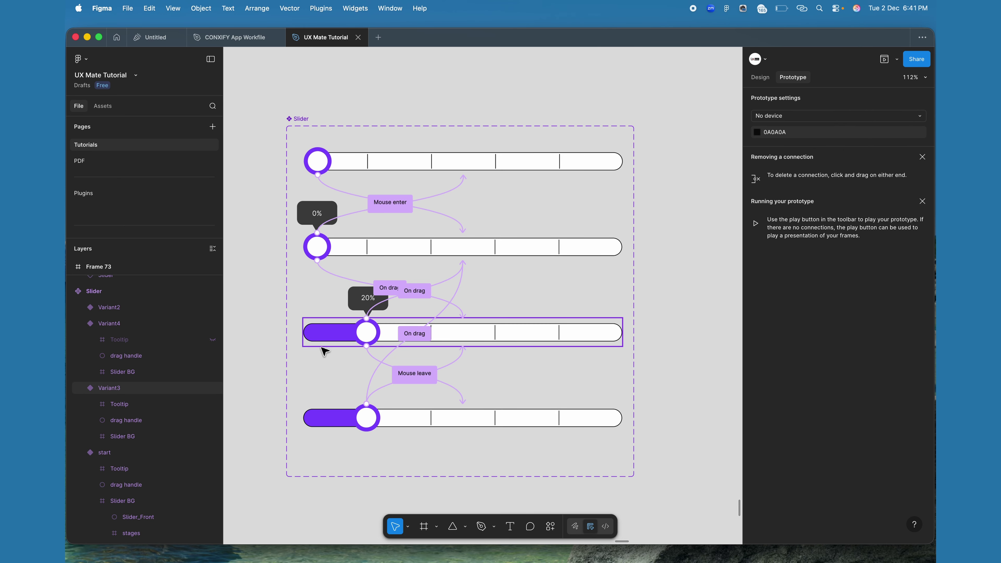
Preview the prototype of Frame 73 and try moving the slider's handle along the track
key("shift+1")
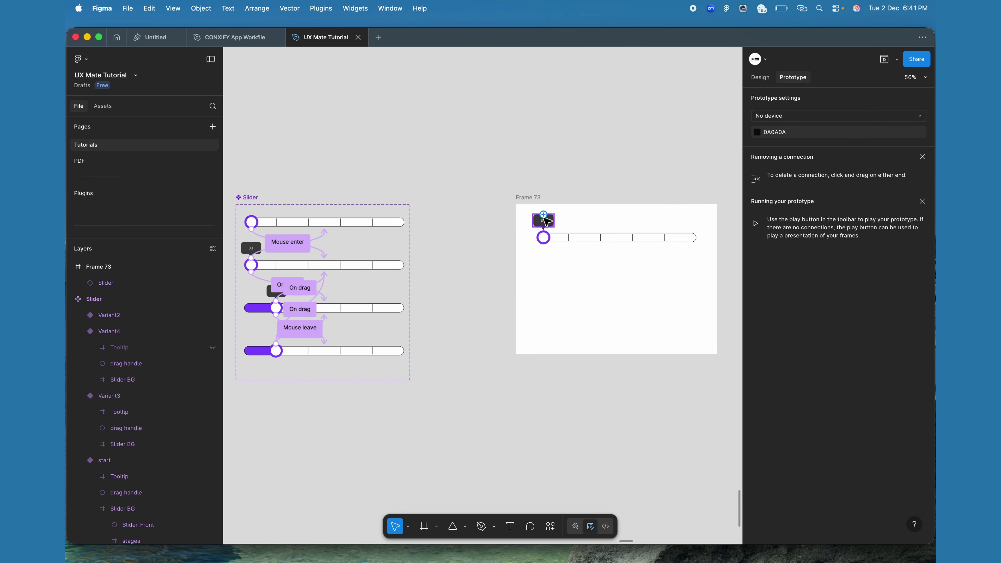
left_click(619, 236)
key("Escape")
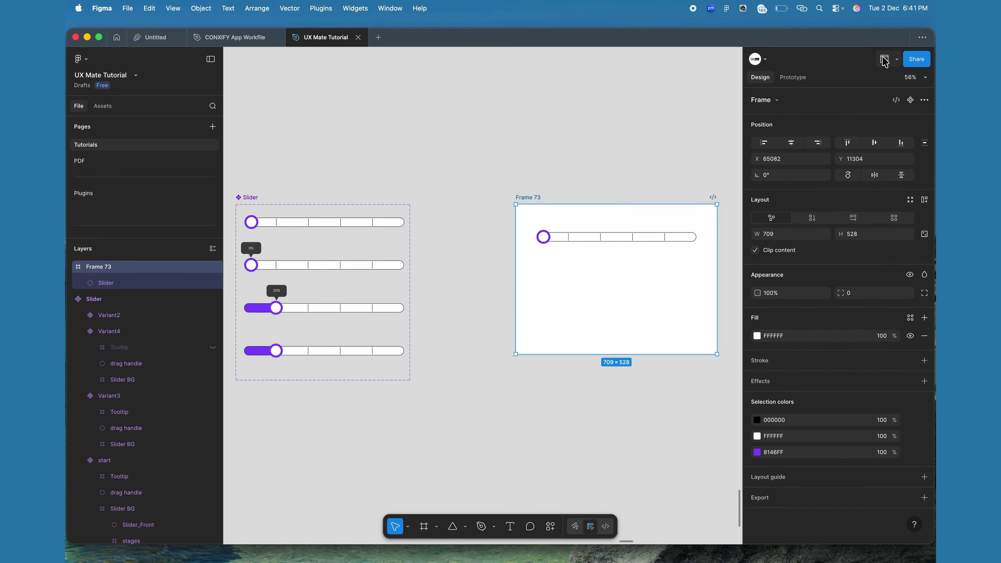
key("shift+space")
mouse_move(305, 160)
mouse_move(318, 162)
left_mouse_down()
mouse_move(345, 166)
mouse_move(300, 164)
left_mouse_up()
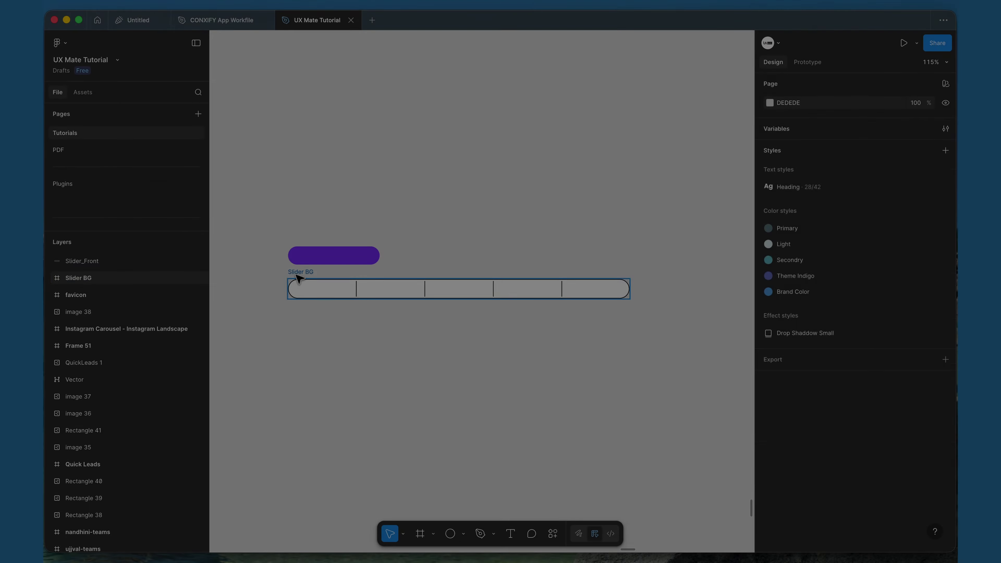
Examine how the Slider BG frame is built, including its nested stages frame and the divider lines inside it
left_click(296, 275)
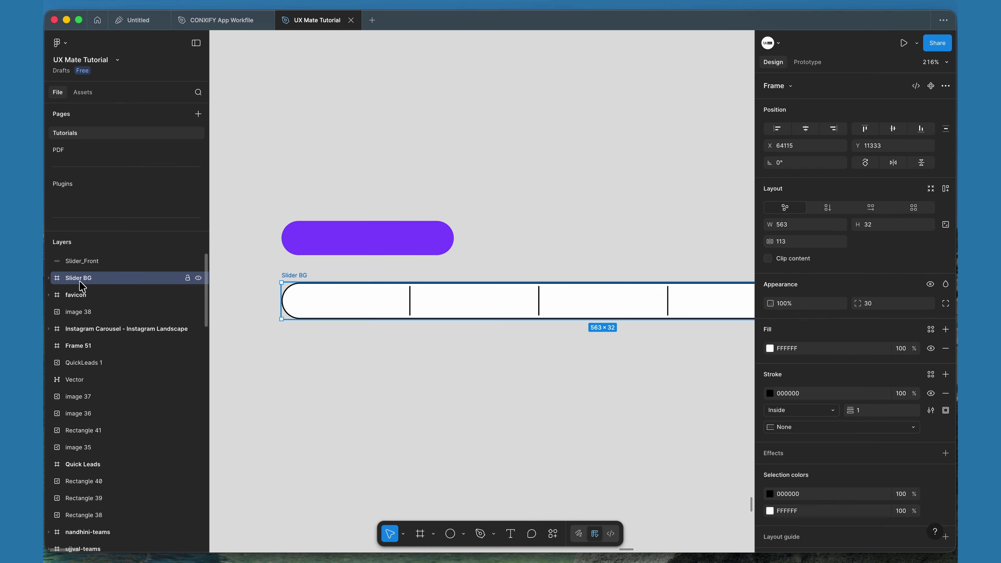
left_click(49, 278)
left_click(90, 297)
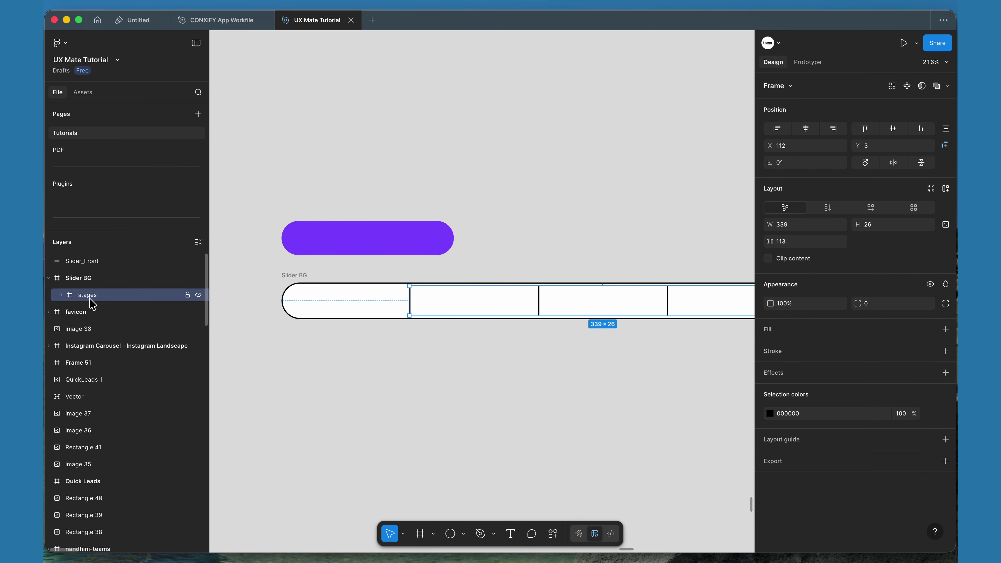
left_click(60, 294)
left_click(100, 331)
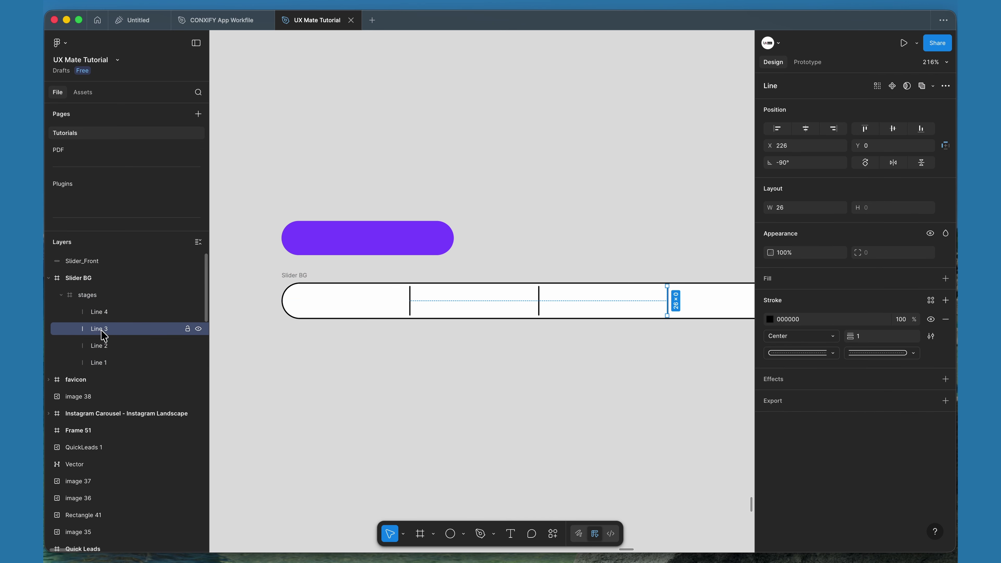
left_click(102, 348)
left_click(99, 363)
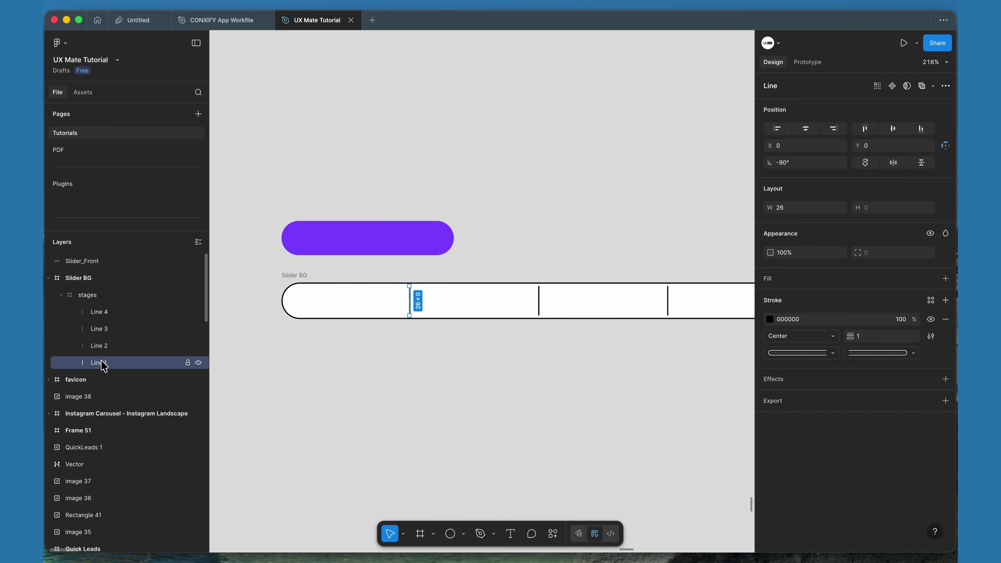
left_click(94, 297)
left_click(62, 295)
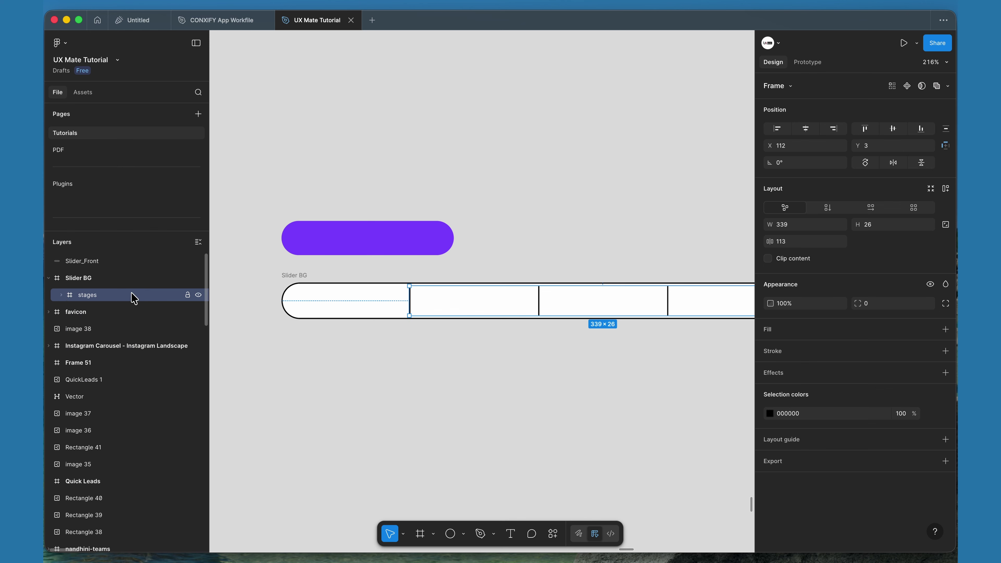
Hide the stages frame inside Slider BG and clear the selection
left_click(198, 296)
scroll(392, 409, "down", 5)
scroll(393, 409, "down", 2)
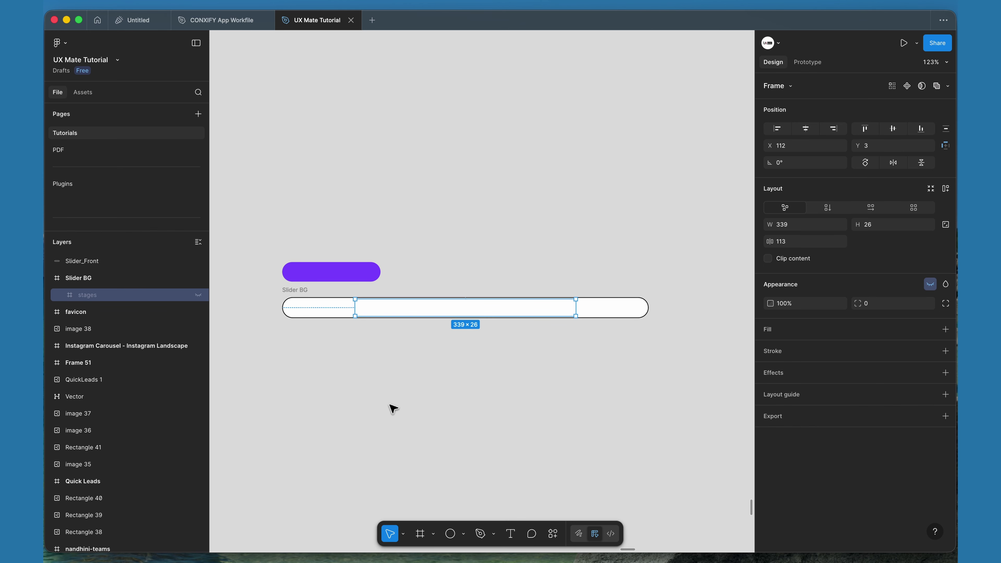
left_click(393, 409)
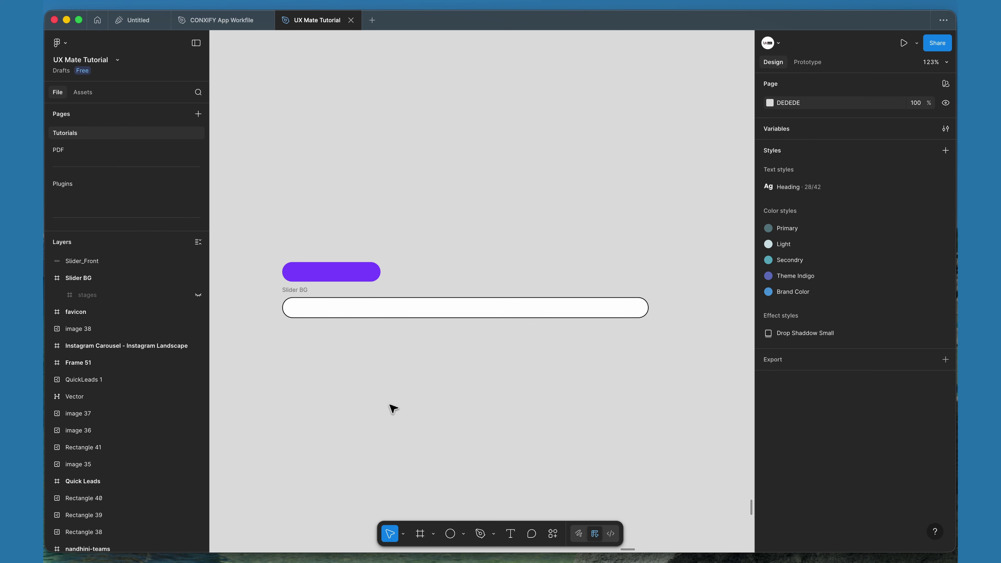
Inspect the size, corner radius, fill and stroke of the Slider BG frame and the purple Slider_Front rectangle
left_click(319, 316)
scroll(288, 290, "down", 2)
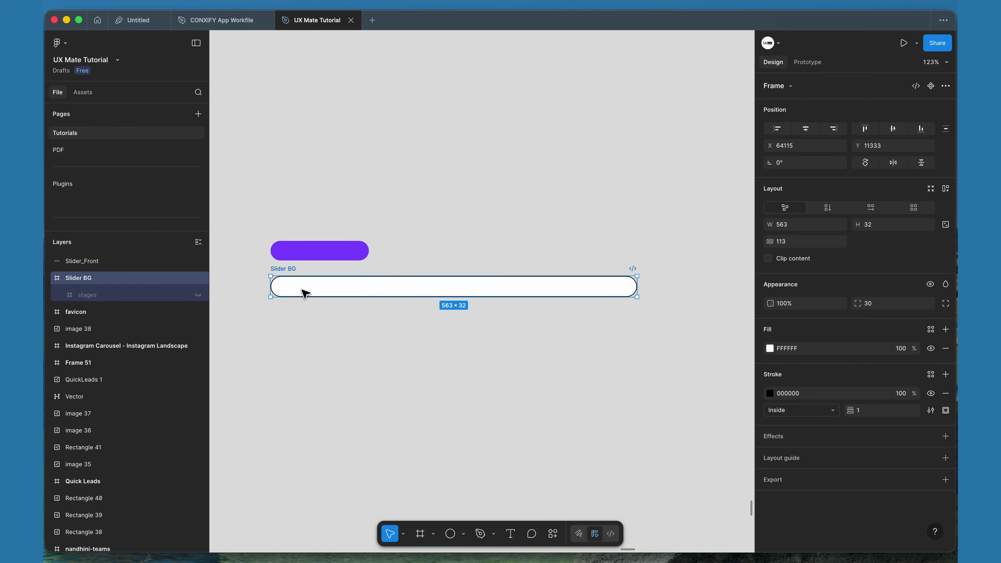
scroll(300, 291, "up", 5)
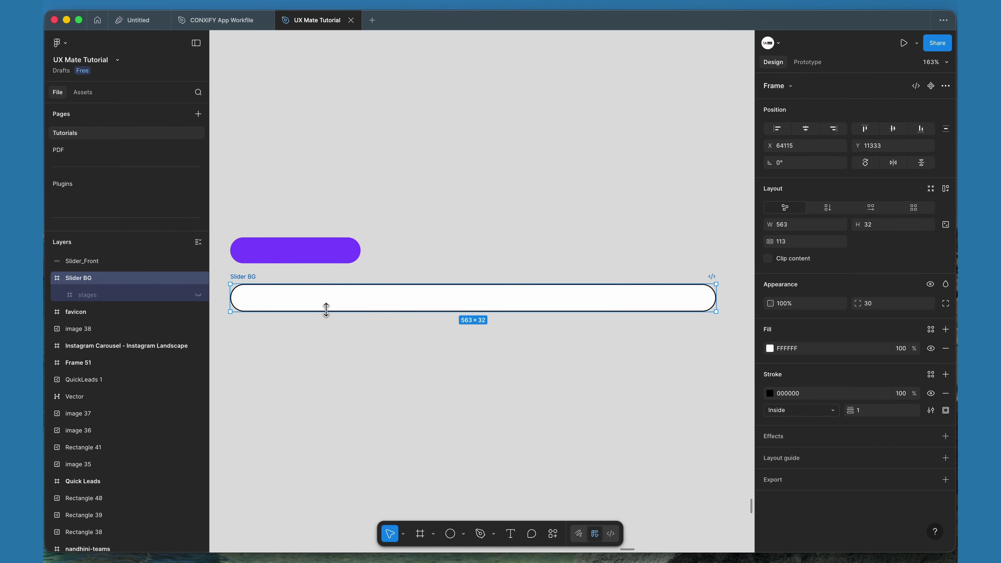
scroll(310, 320, "left", 2)
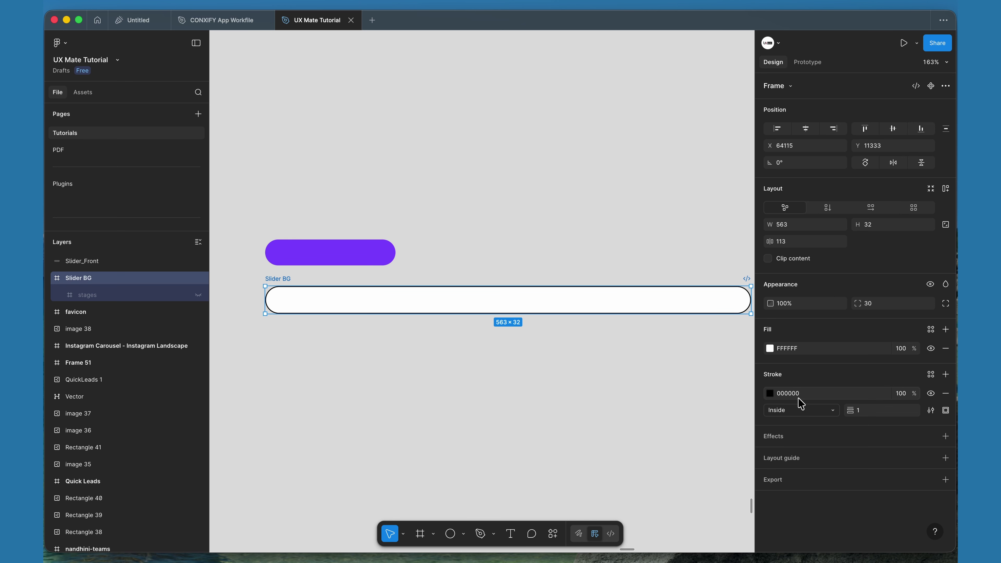
left_click(513, 391)
left_click(310, 253)
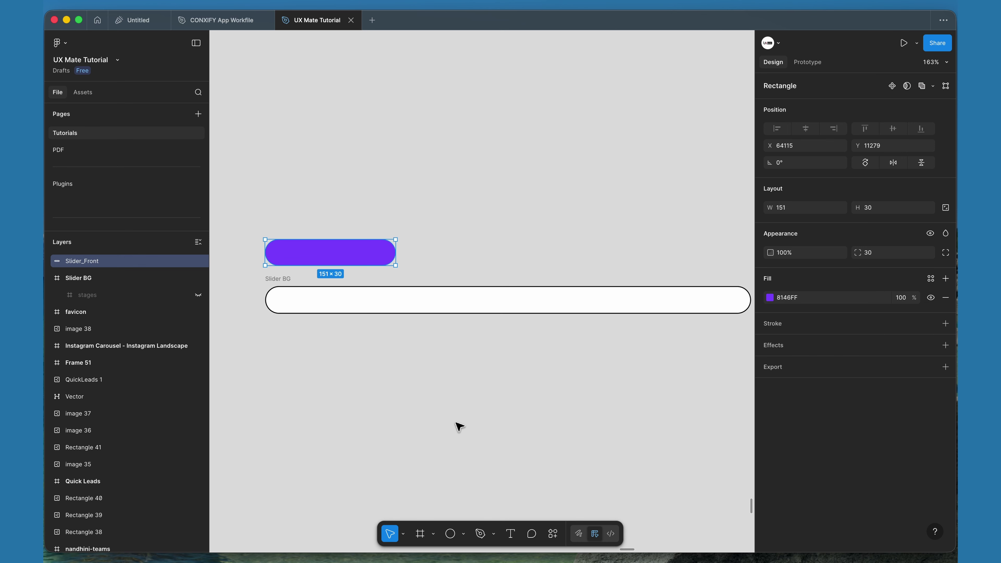
scroll(447, 396, "right", 1)
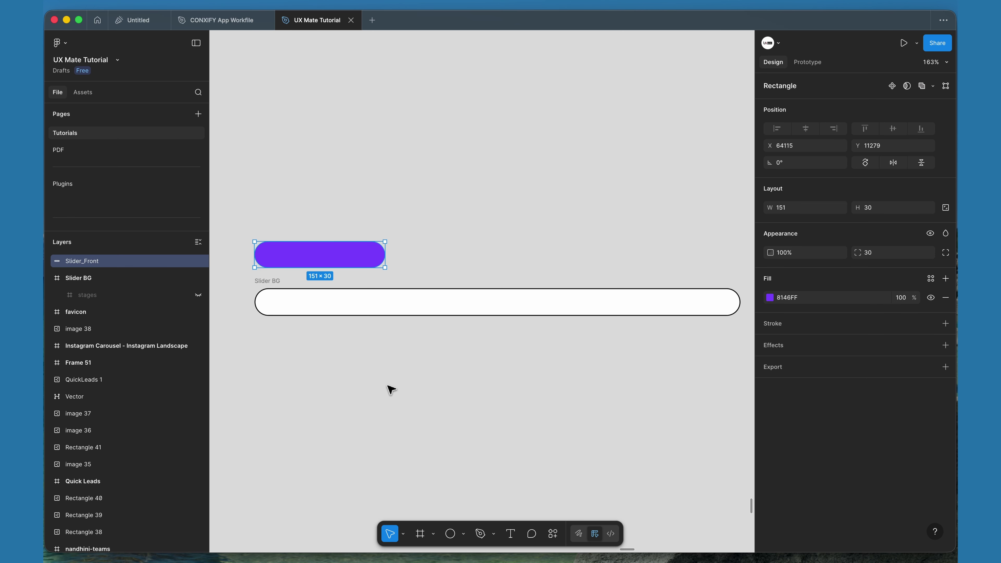
scroll(376, 375, "left", 1)
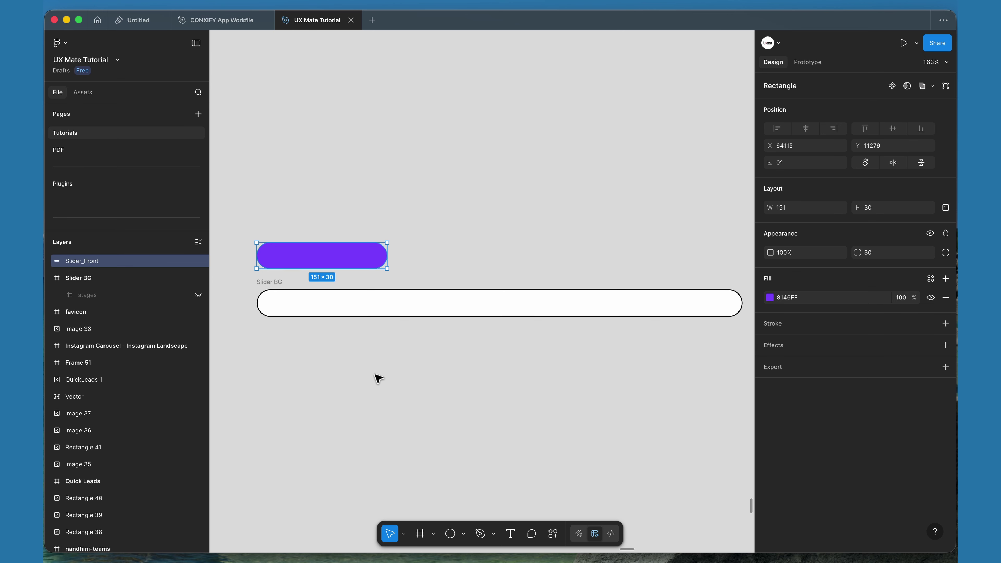
Draw a circle about 49 × 49 below the slider track and fill it with the purple sampled from Slider_Front, 8146FF
left_click(450, 533)
scroll(359, 393, "up", 3)
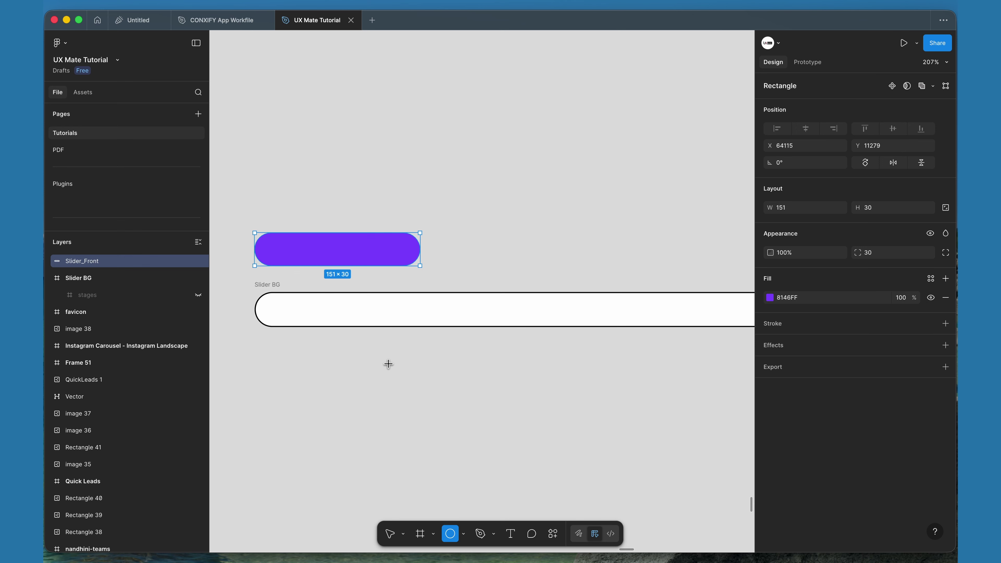
left_click_drag(388, 364, 443, 418)
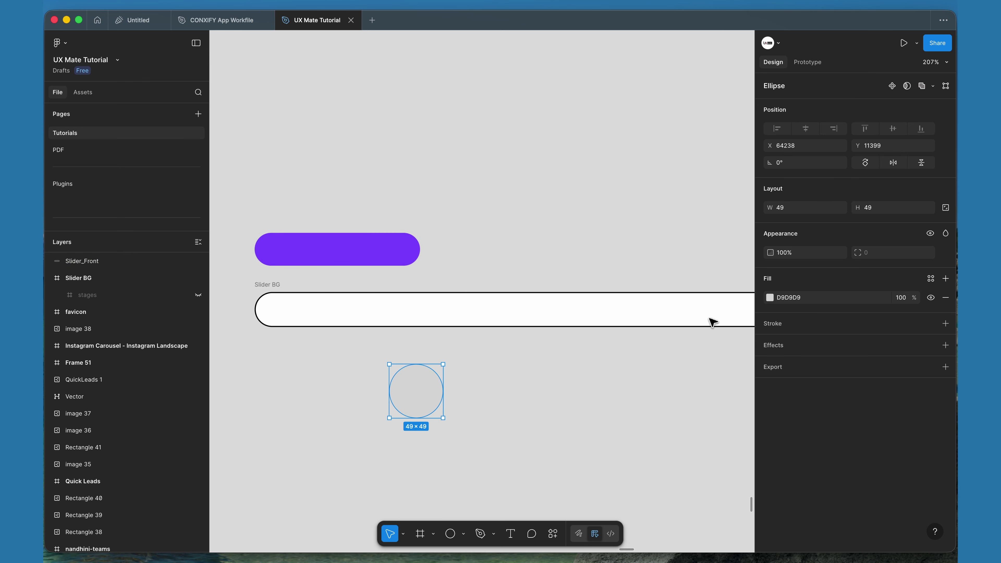
key("i")
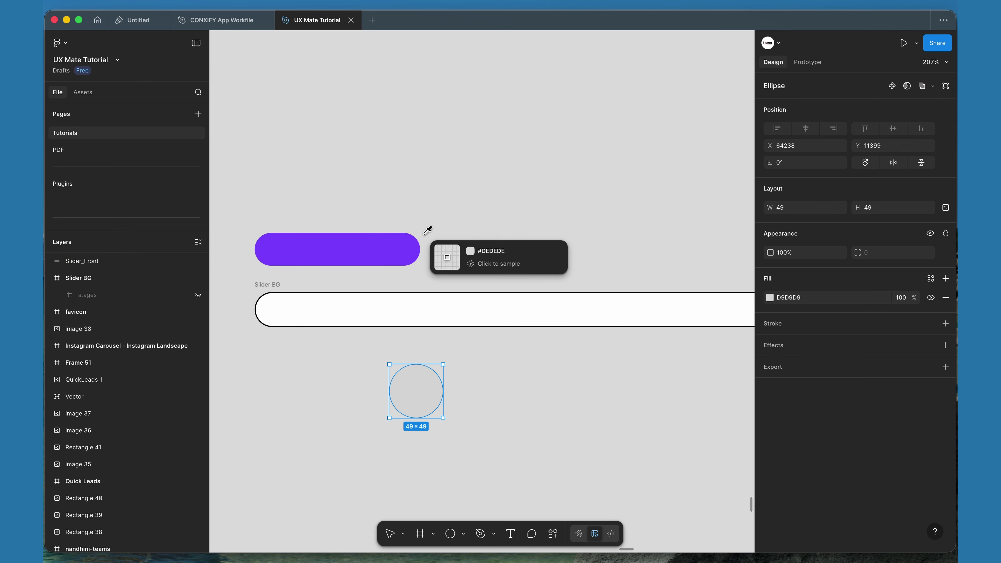
left_click(409, 250)
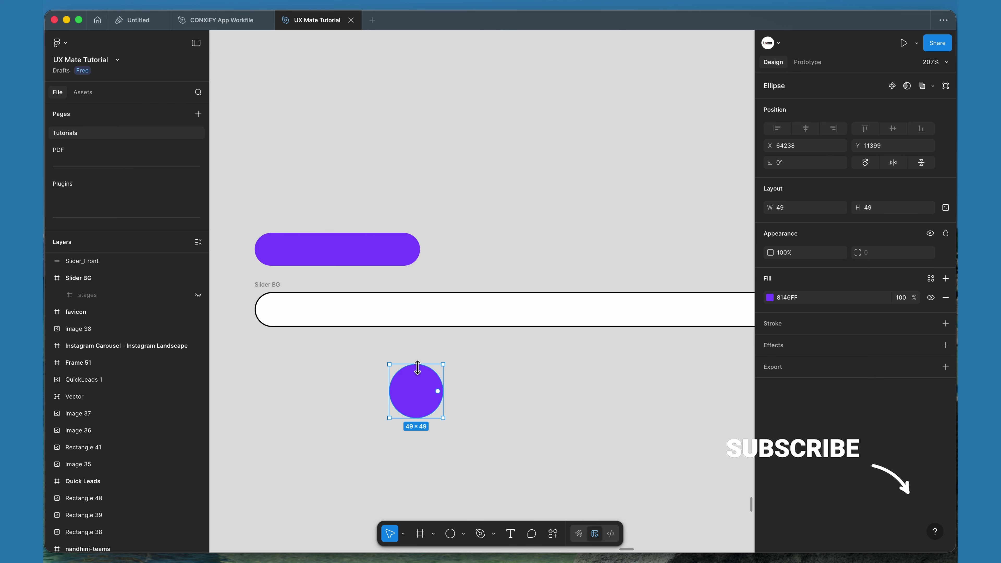
Move the circle to the right of the purple Slider_Front bar and rename its layer "drag handle"
left_click_drag(427, 381, 427, 252)
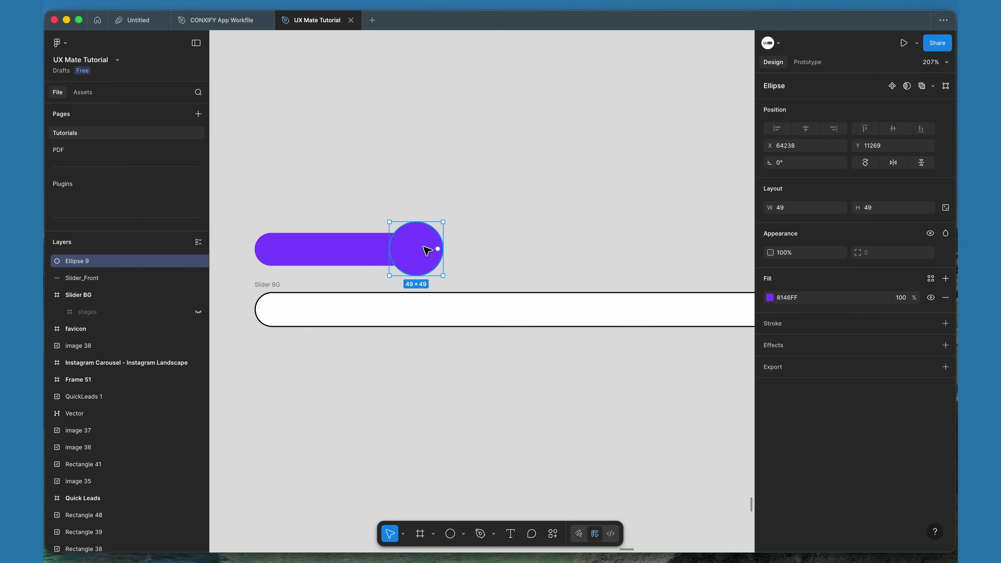
left_click_drag(428, 251, 504, 240)
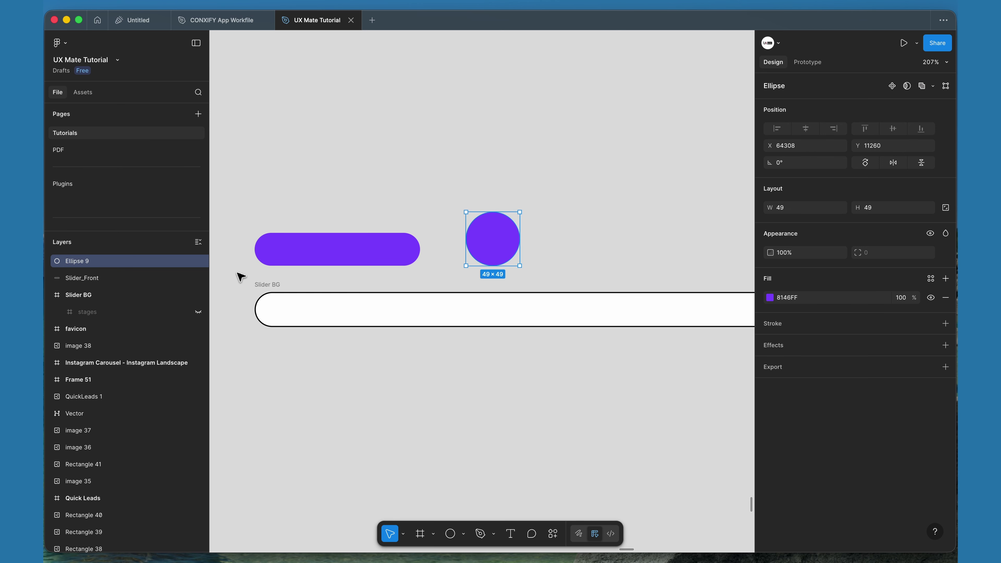
double_click(81, 261)
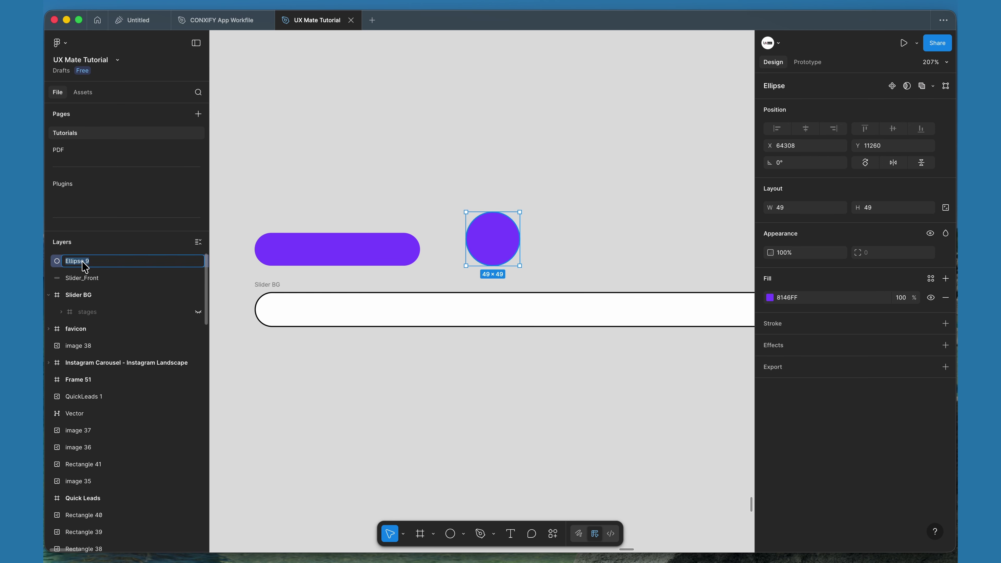
type("drag")
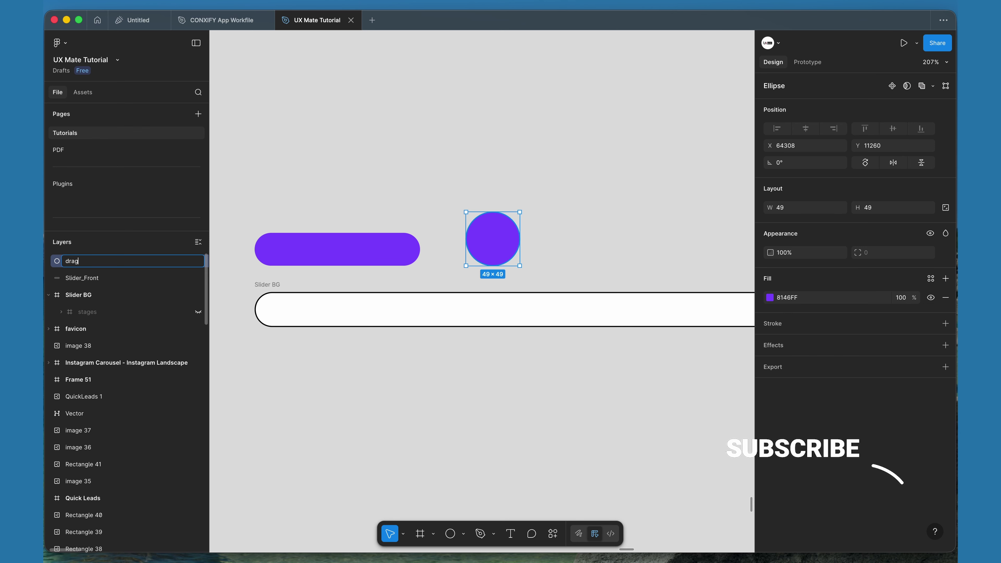
type(" handle")
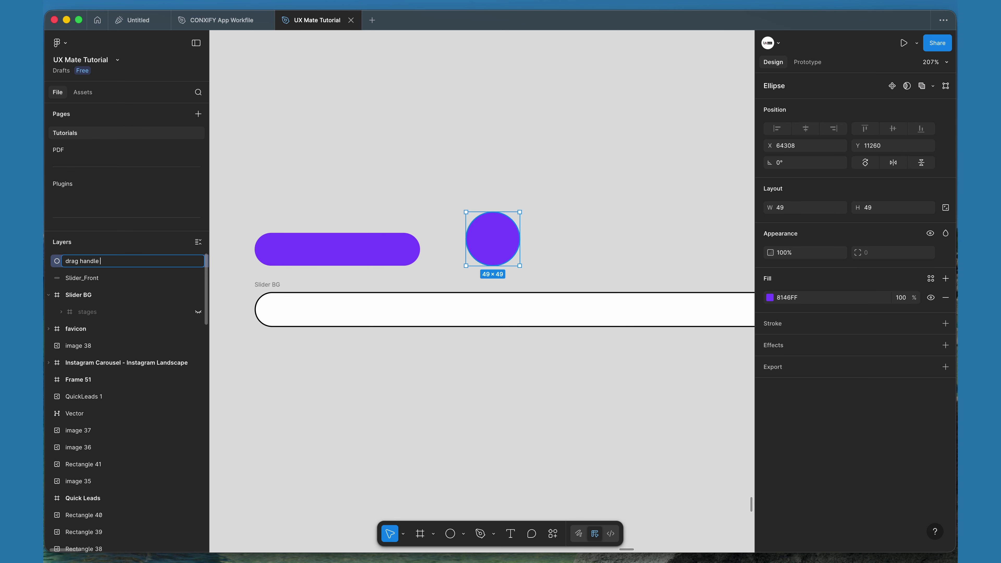
key("Return")
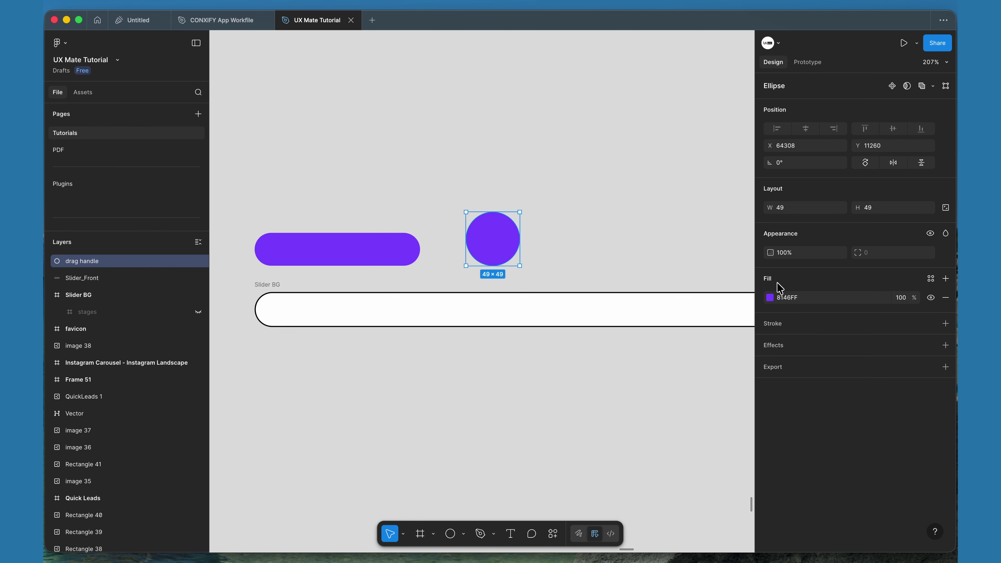
Change the drag handle circle's fill to white, FFFFFF, and add an inside stroke with a weight of 7
left_click(769, 298)
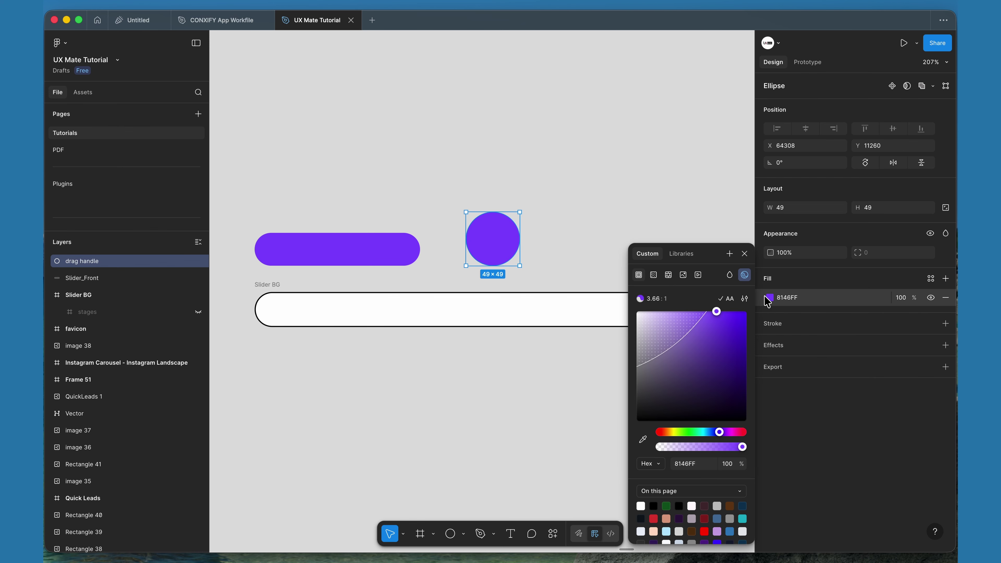
left_click_drag(672, 343, 633, 306)
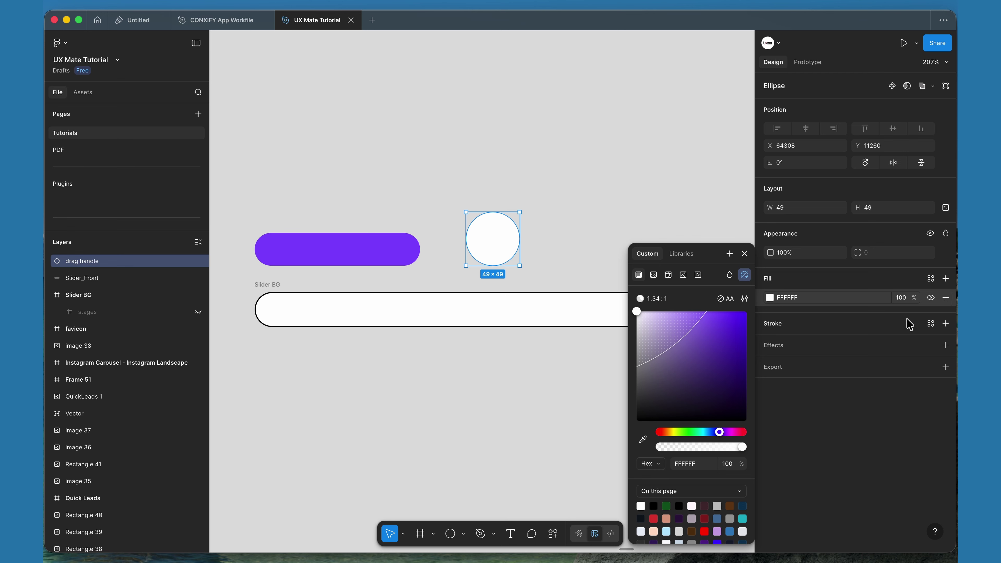
left_click(945, 324)
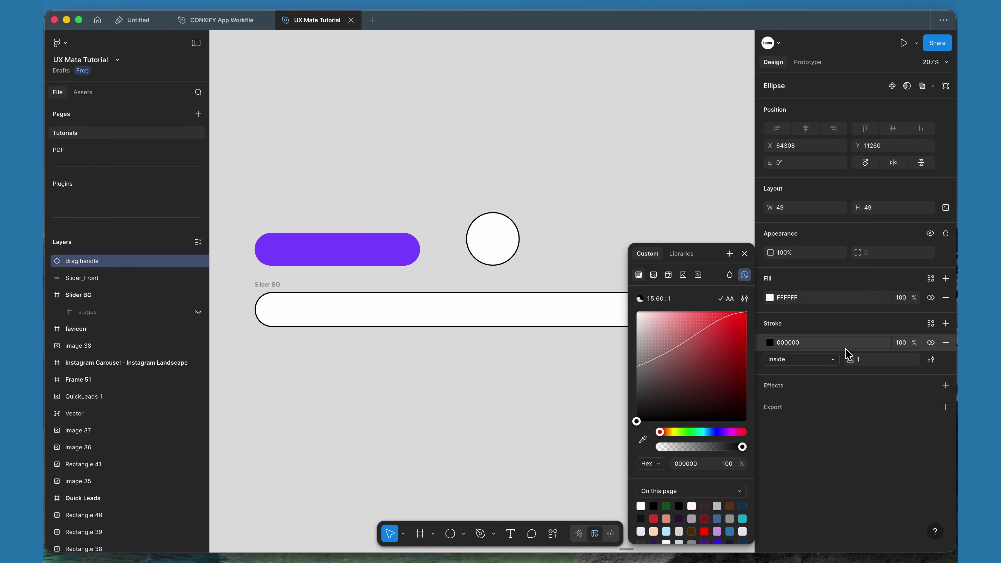
key("Up")
key("Up")
key("Up")
key("Up")
key("Up")
key("Up")
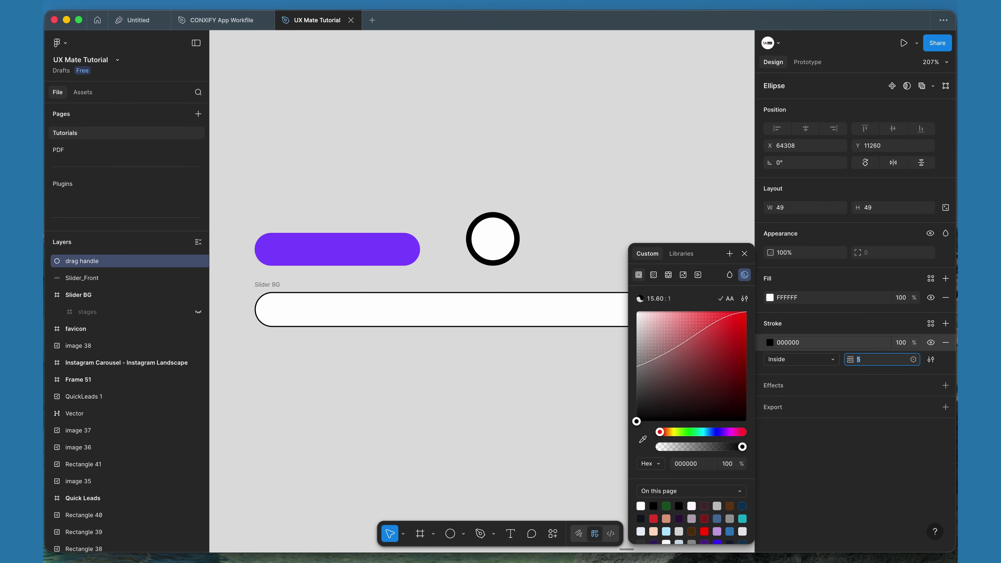
Color the drag handle's stroke with the purple 8146FF sampled from Slider_Front and move the circle right beside that bar
left_click(642, 440)
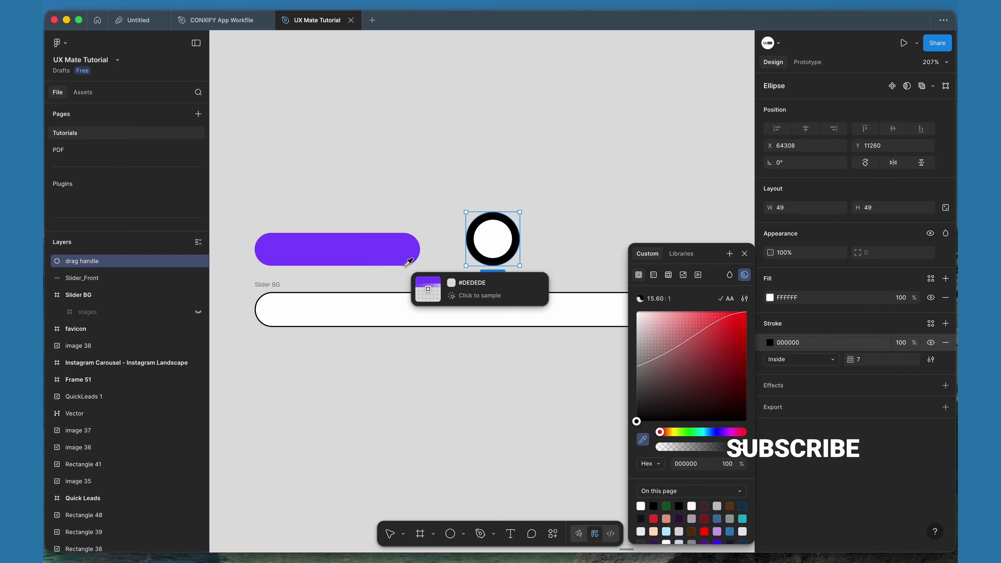
left_click(398, 246)
left_click(413, 174)
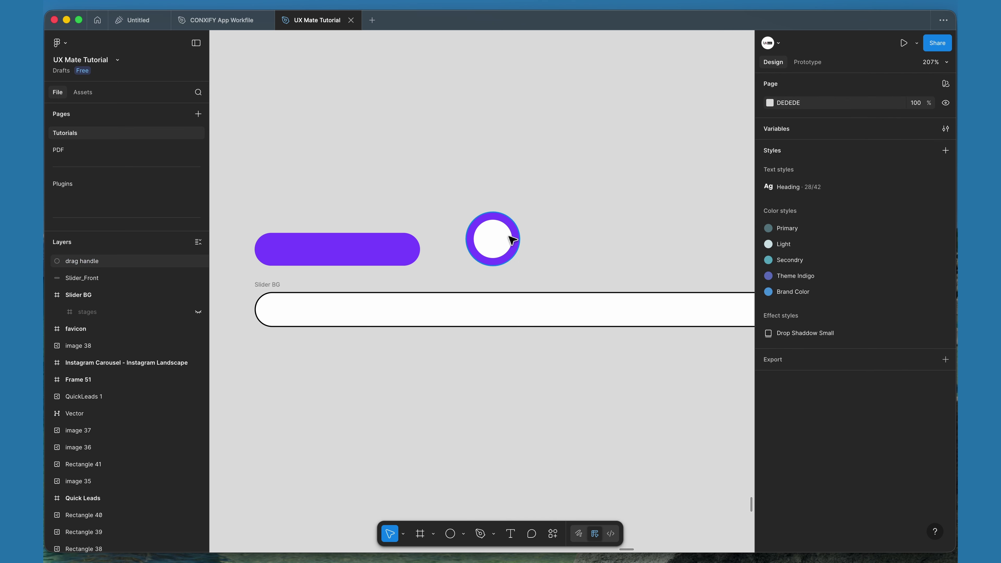
left_click_drag(513, 228, 484, 239)
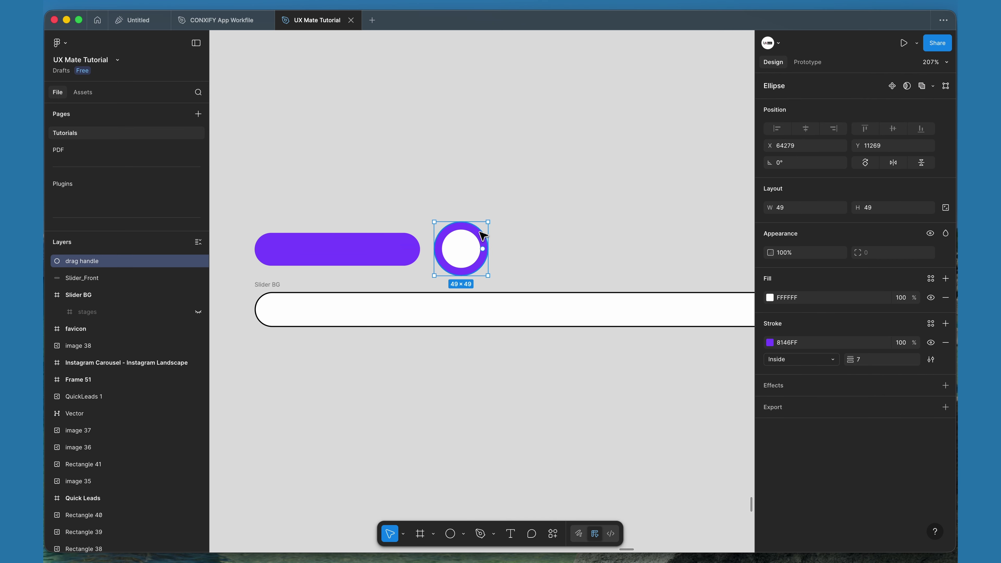
Review the slider's three parts one by one: the Slider BG frame, the Slider_Front rectangle and the drag handle circle
left_click(344, 258)
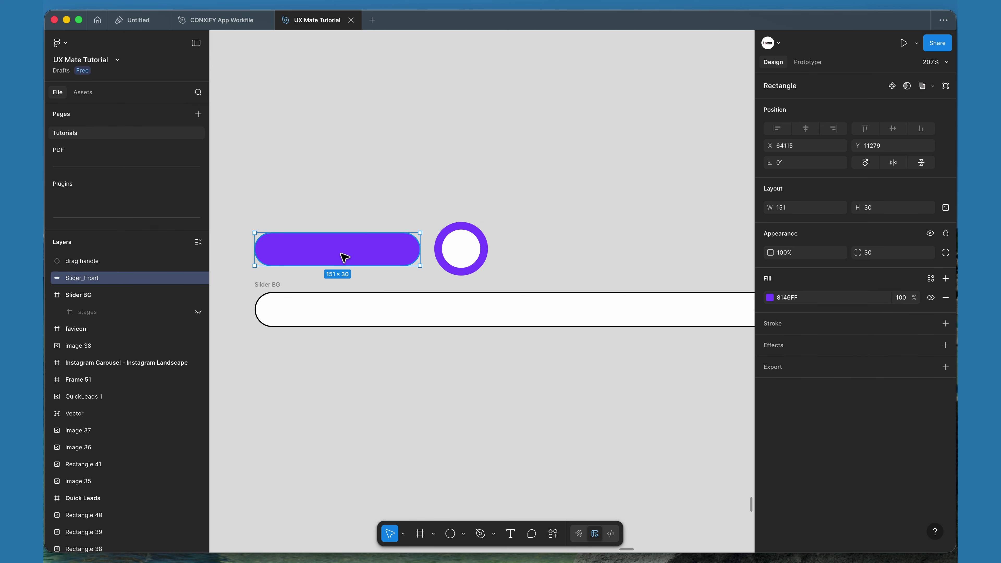
left_click(480, 191)
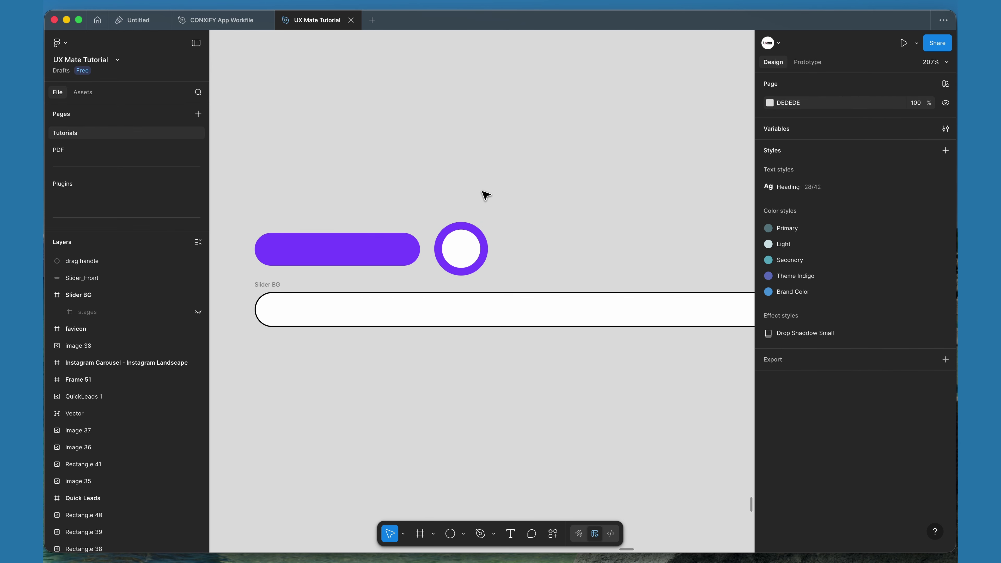
left_click(264, 284)
scroll(265, 284, "down", 5)
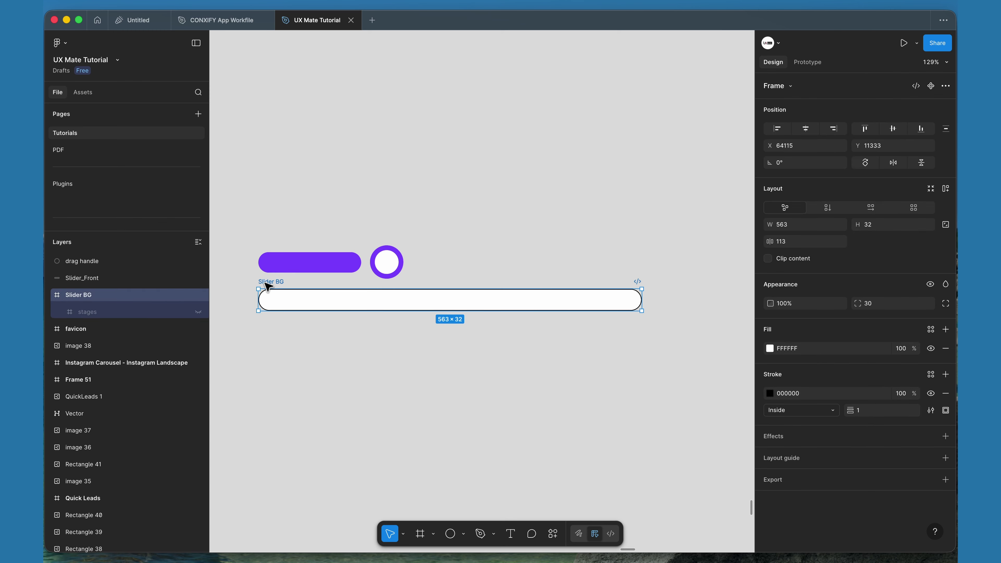
left_click(286, 264)
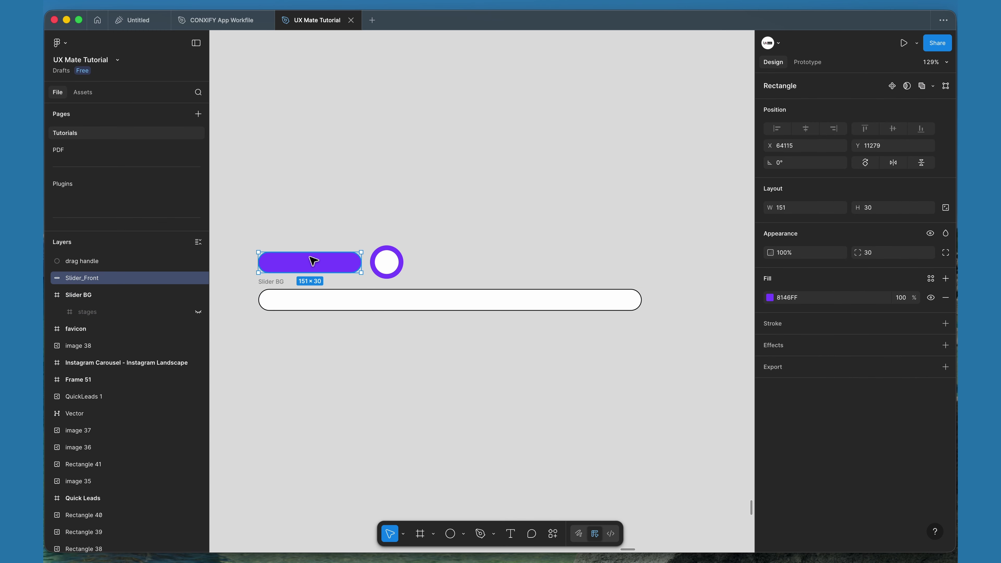
left_click(387, 260)
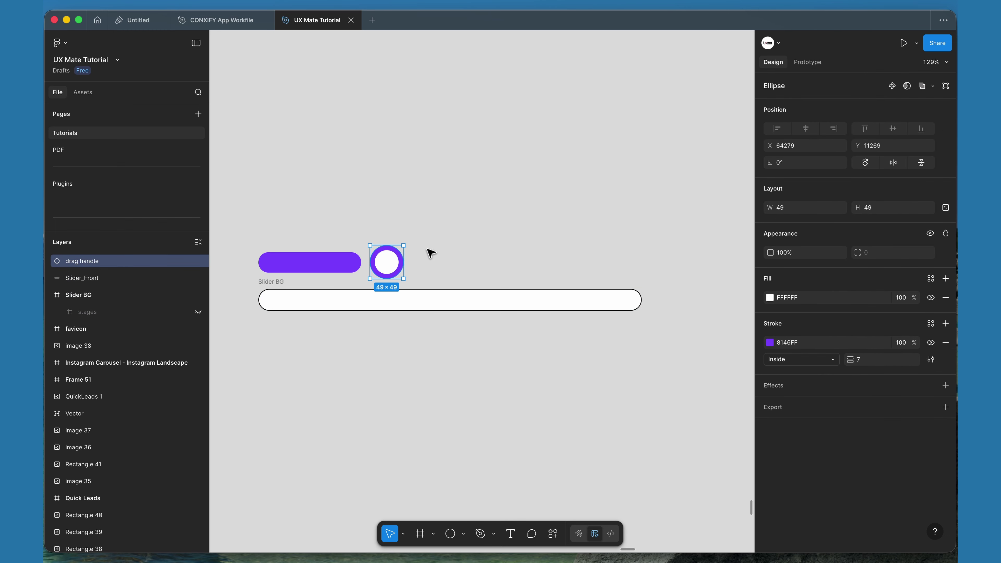
left_click(400, 378)
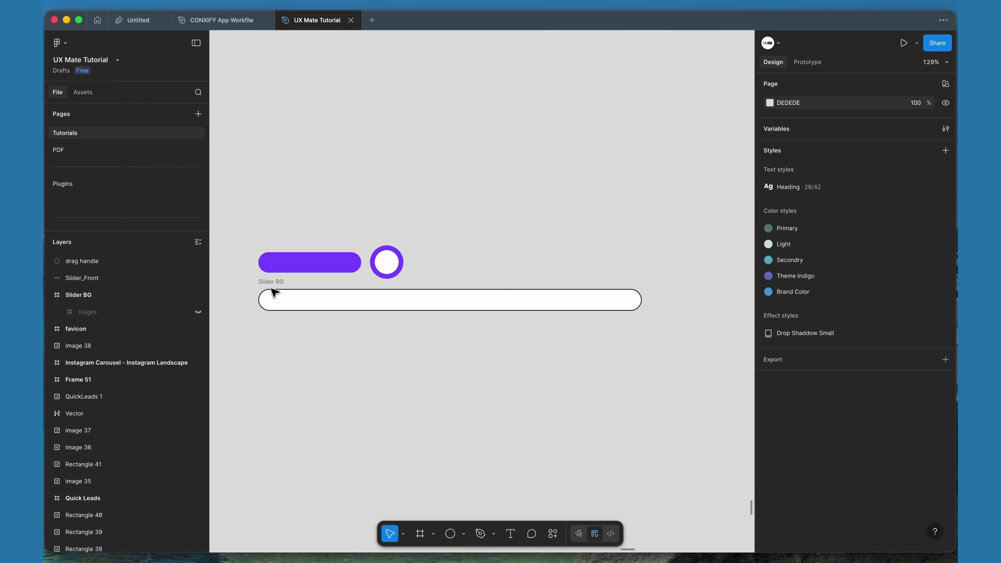
Move Slider_Front into the Slider BG frame, placing it at X 0, Y 1 at the track's left end
left_click(285, 264)
left_click_drag(285, 263, 287, 298)
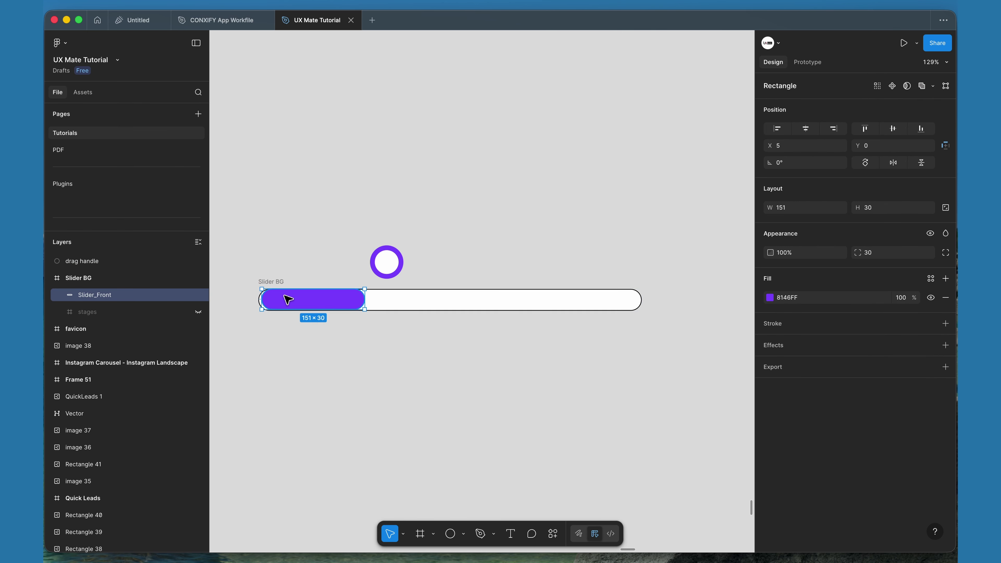
key("shift+2")
key("Left")
key("Left")
key("Left")
key("Left")
key("Left")
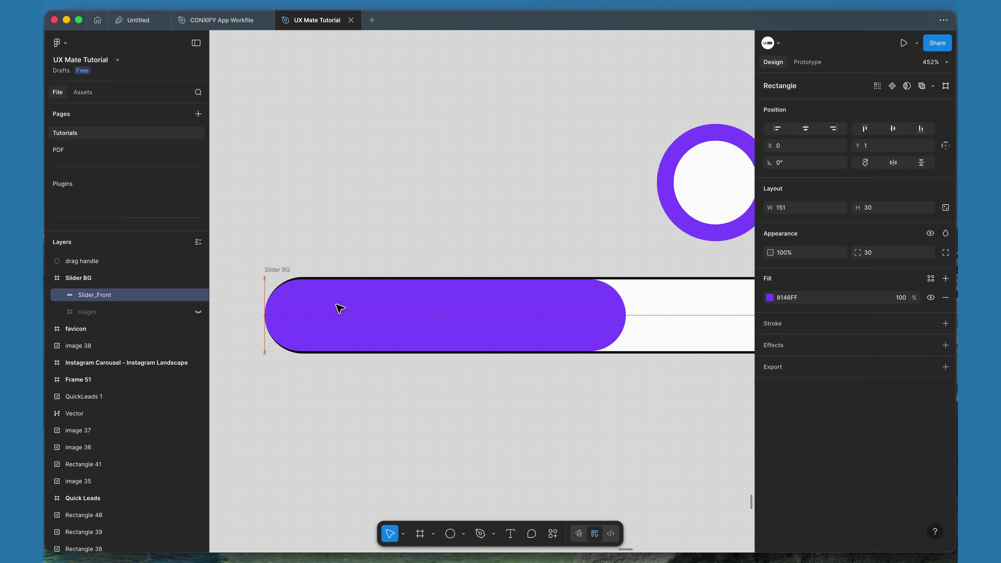
key("Down")
Shift Slider_Front to X 1 so it sits inside the black outline of the Slider BG track
scroll(370, 273, "right", 2)
scroll(363, 260, "left", 3)
scroll(362, 260, "up", 5)
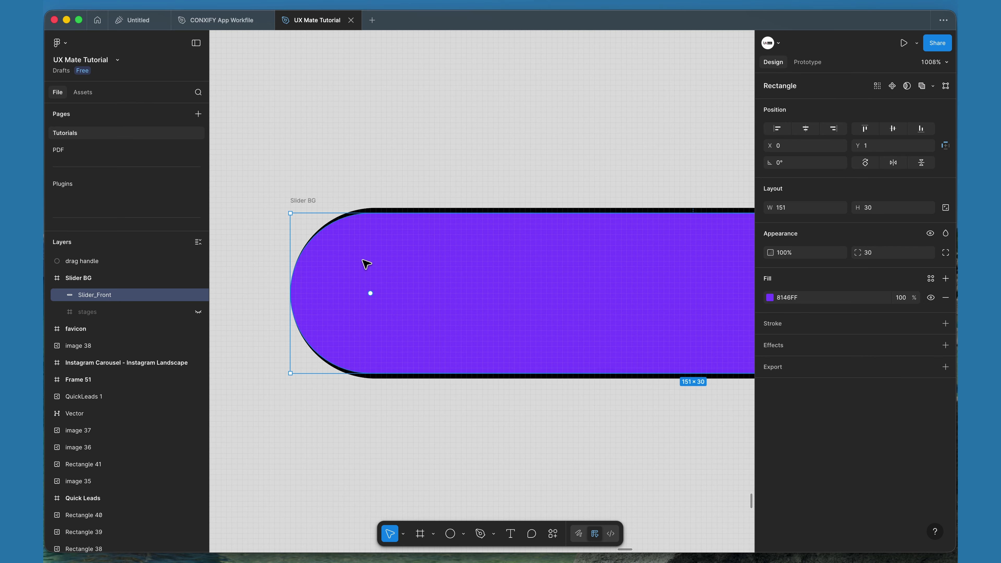
left_click_drag(363, 260, 371, 263)
scroll(371, 264, "down", 5)
scroll(371, 264, "right", 3)
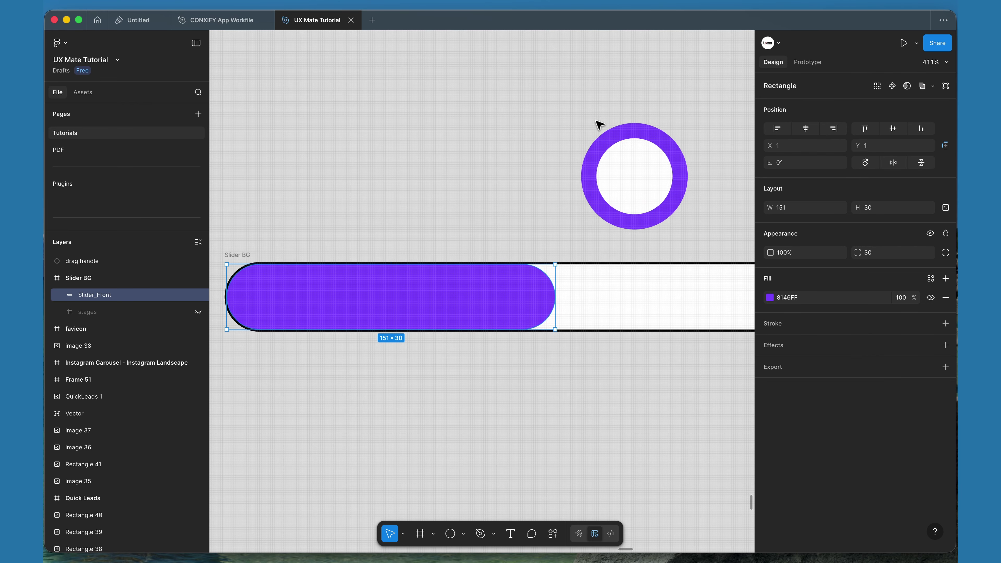
Place the drag handle over the right end of the purple Slider_Front bar, vertically centered on the track
left_click_drag(629, 144, 527, 264)
scroll(527, 263, "down", 10)
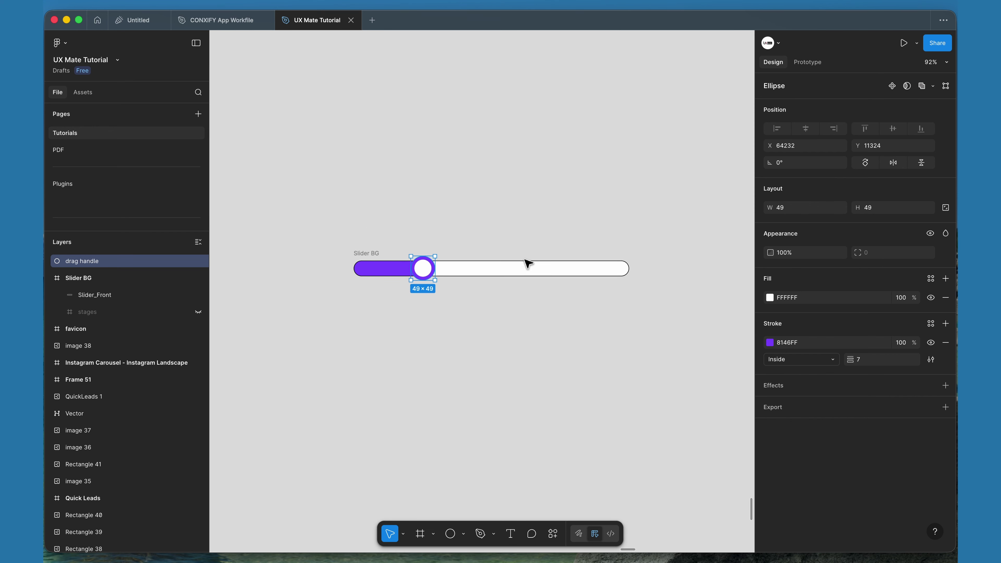
scroll(409, 354, "up", 5)
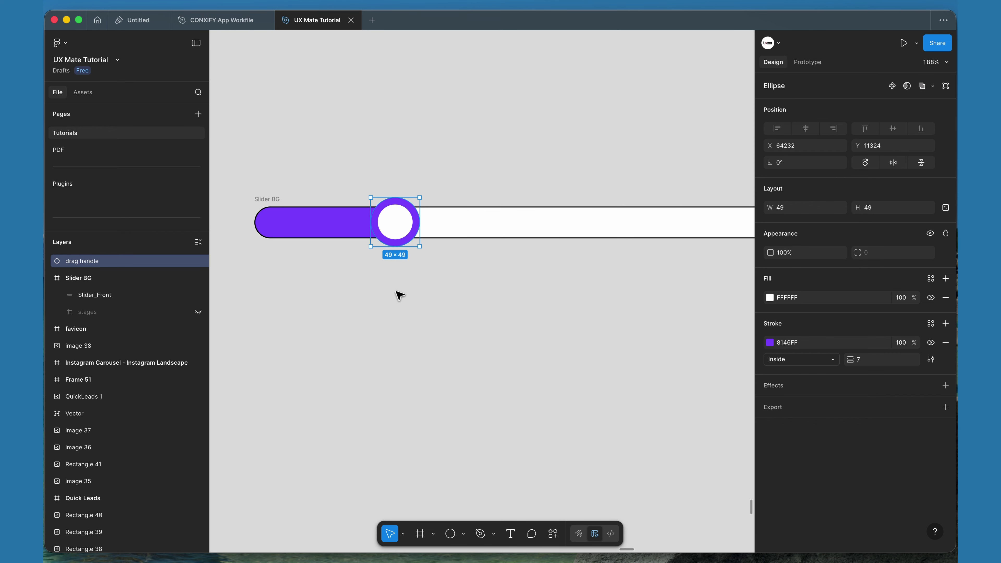
scroll(305, 342, "down", 3)
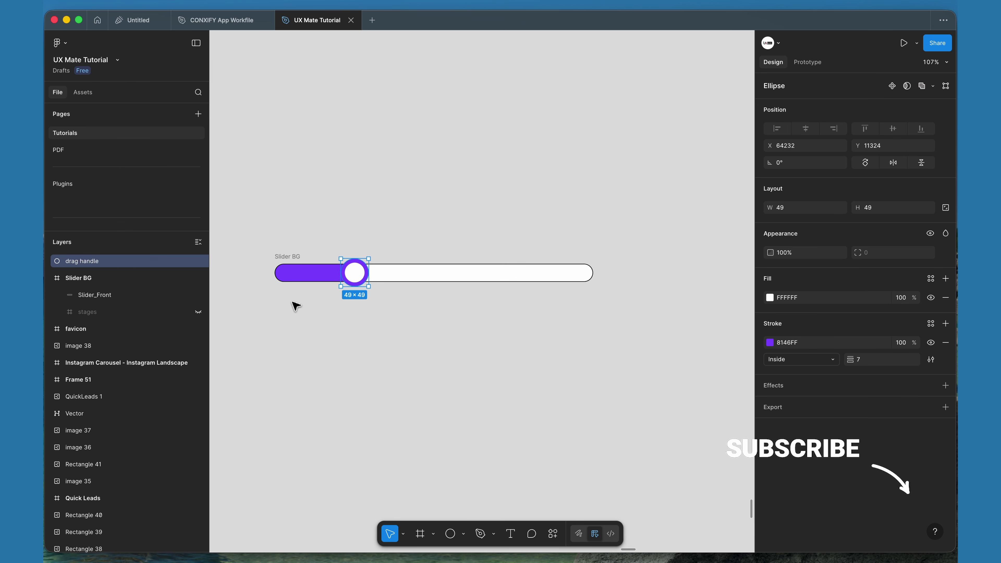
scroll(315, 271, "up", 2)
scroll(311, 322, "down", 3)
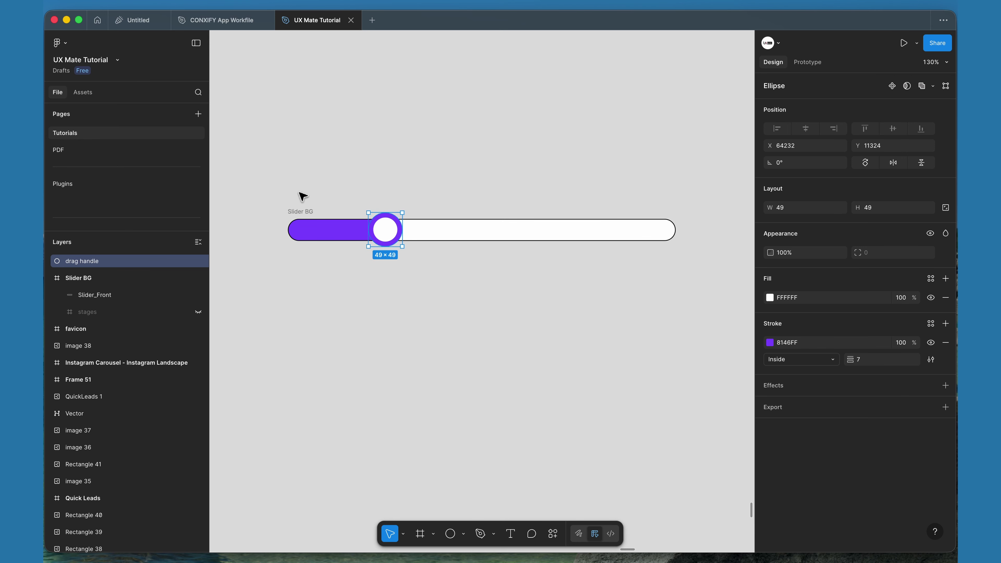
Wrap the drag handle and Slider BG together in a new frame and rename it "Slider / 0"
left_click(270, 194)
left_click_drag(263, 169, 705, 316)
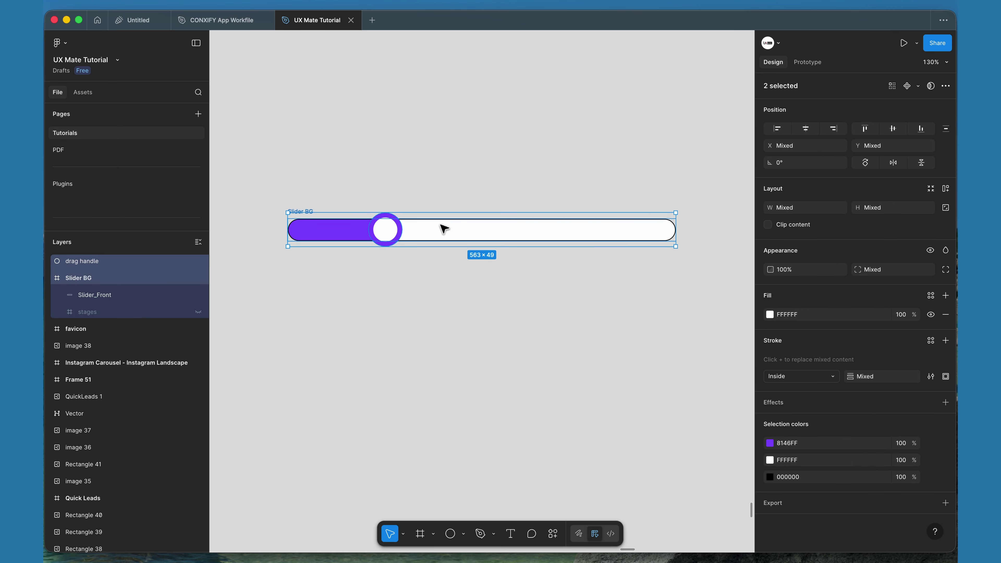
right_click(407, 223)
mouse_move(467, 247)
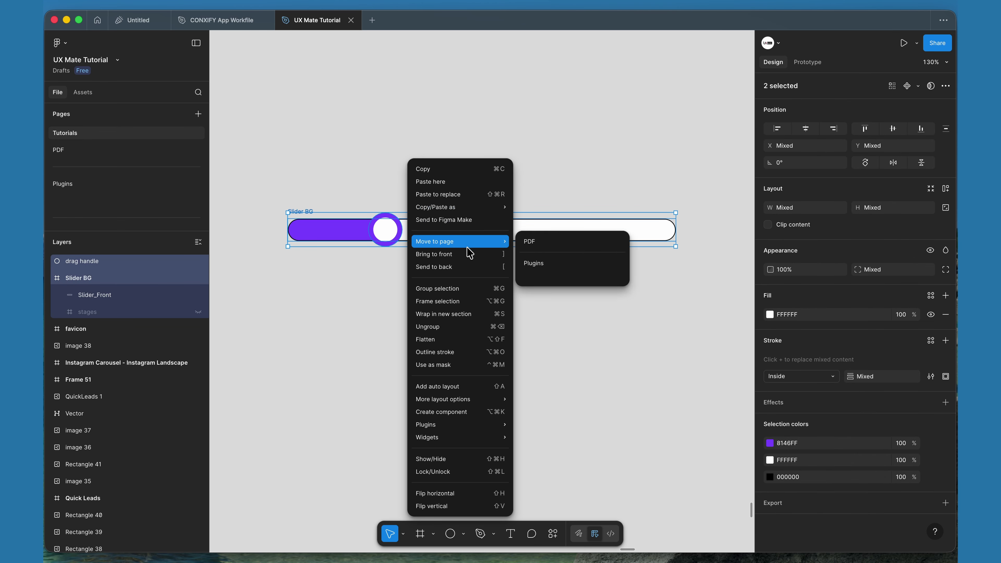
left_click(468, 306)
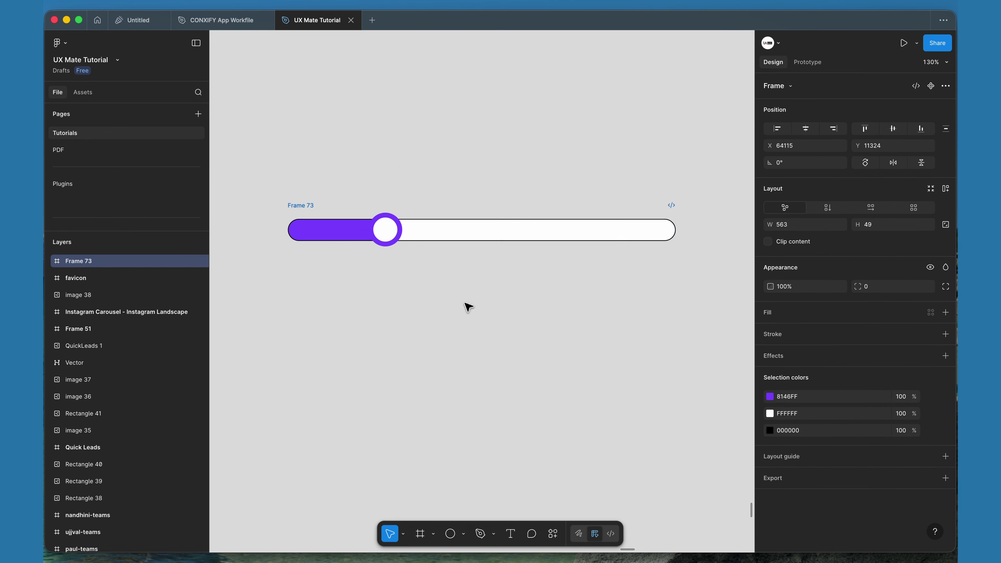
double_click(297, 206)
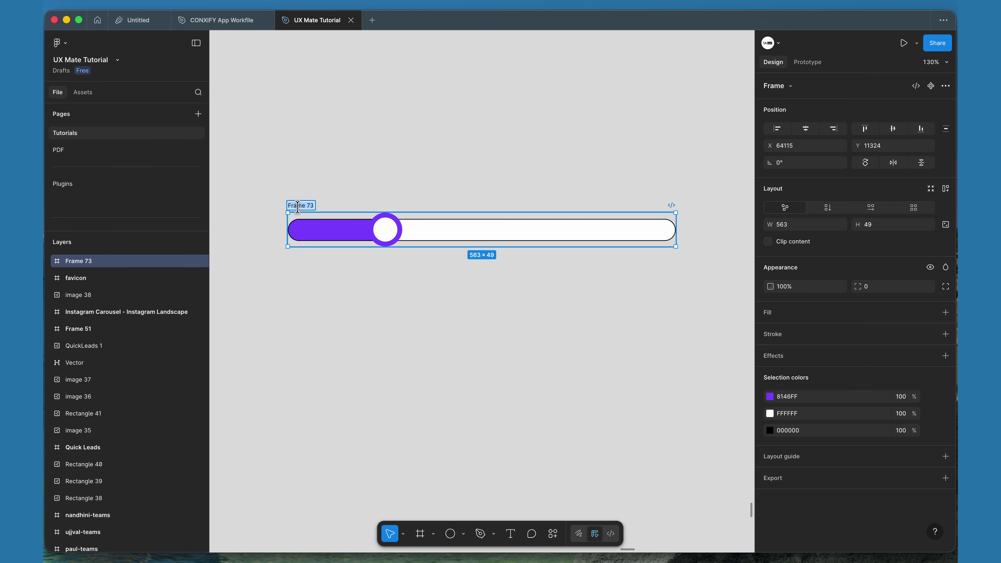
type("Slider / 0")
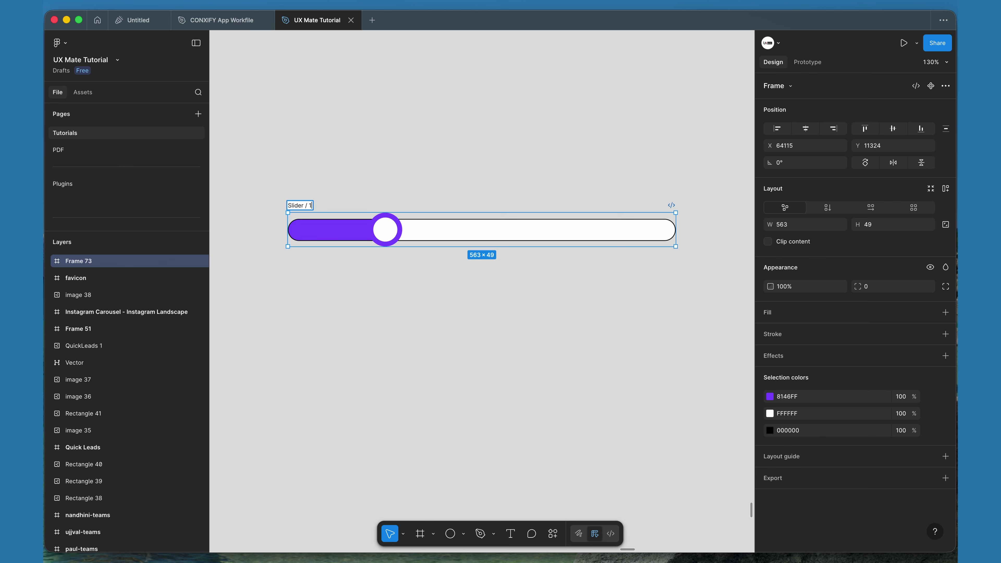
key("Return")
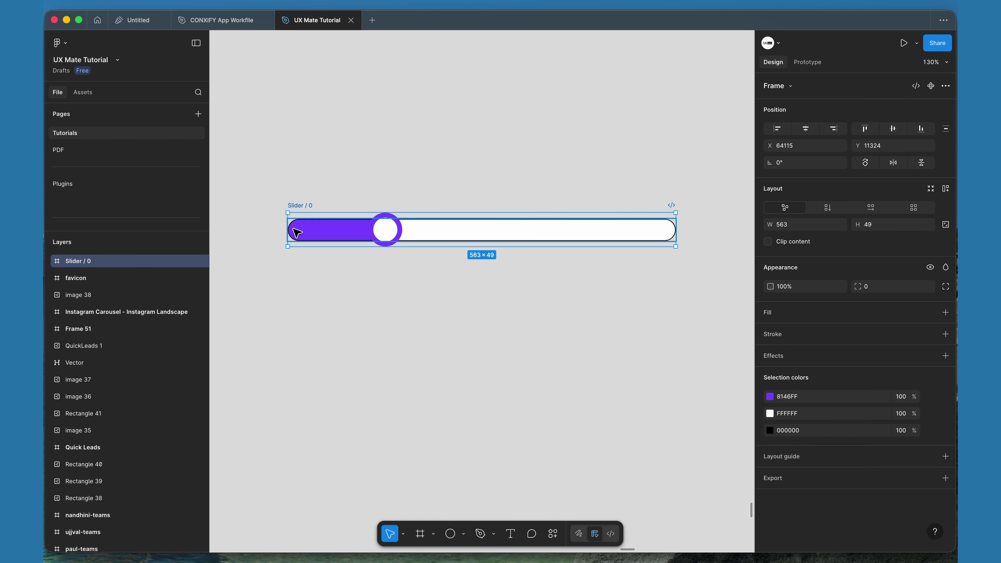
Duplicate the Slider / 0 frame directly below the original and rename the copy "Slider / 100"
left_click(317, 270)
scroll(400, 219, "left", 2)
left_click(334, 199)
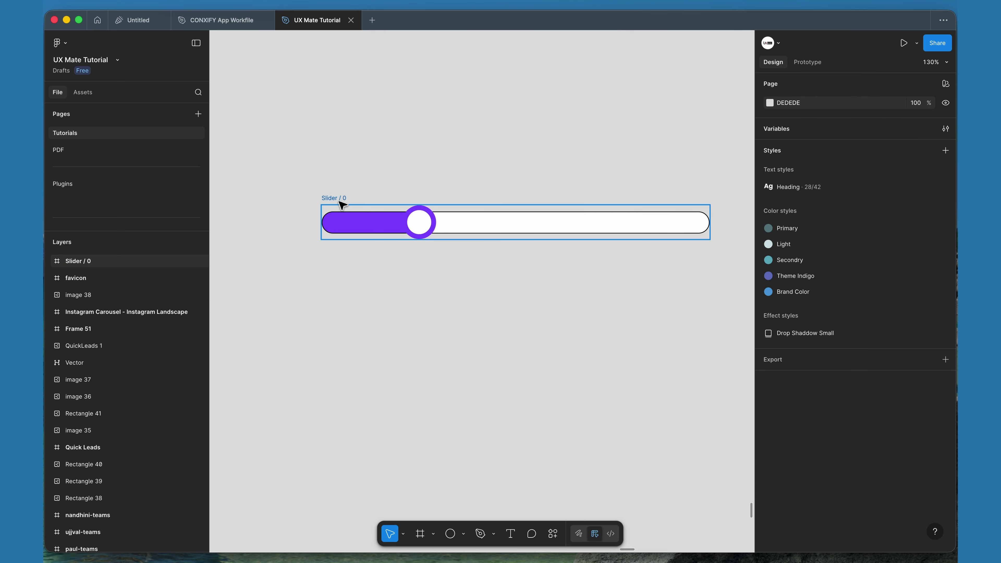
left_click_drag(331, 197, 328, 412)
left_click_drag(335, 251, 329, 276)
double_click(325, 273)
key("Return")
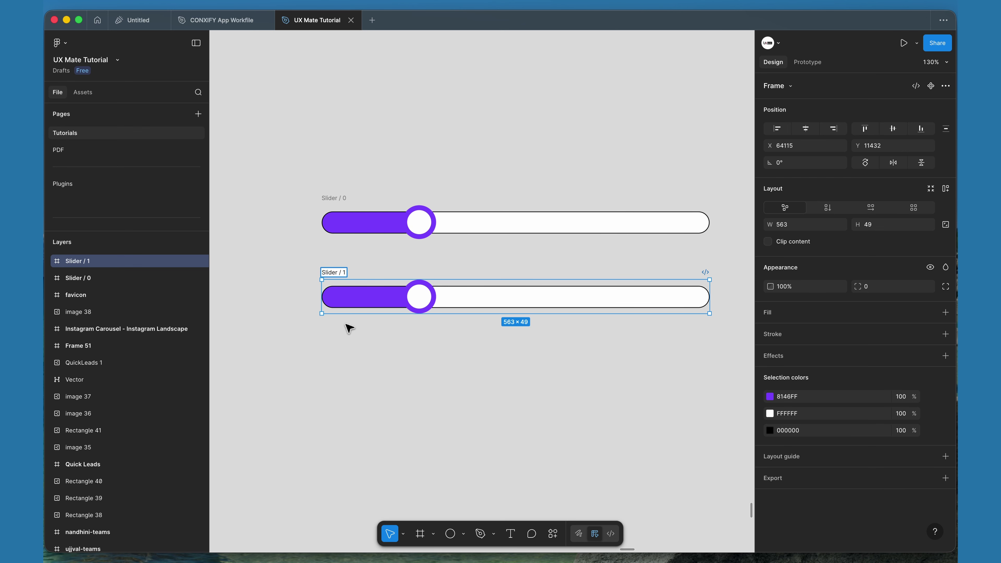
type("00")
key("Return")
left_click(506, 372)
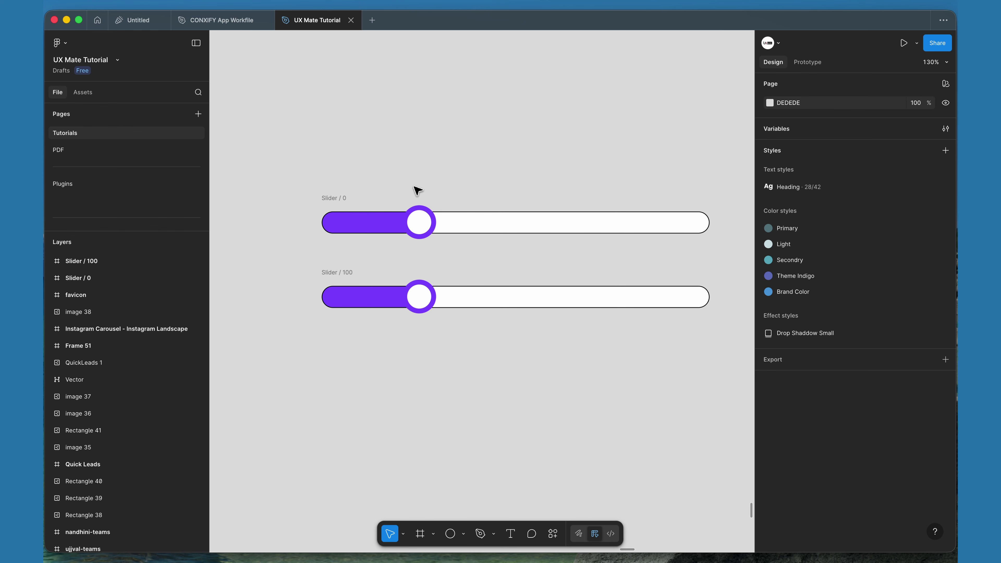
Move the drag handle in Slider / 100 to the right end of the track, at X 514, Y 0
left_click(372, 302)
double_click(413, 295)
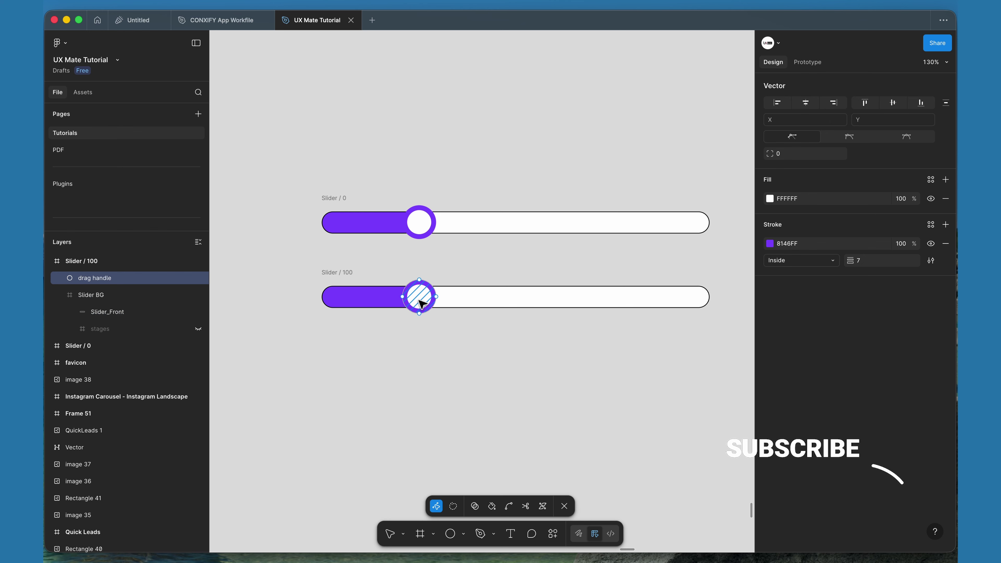
key("Escape")
left_click_drag(424, 310, 702, 315)
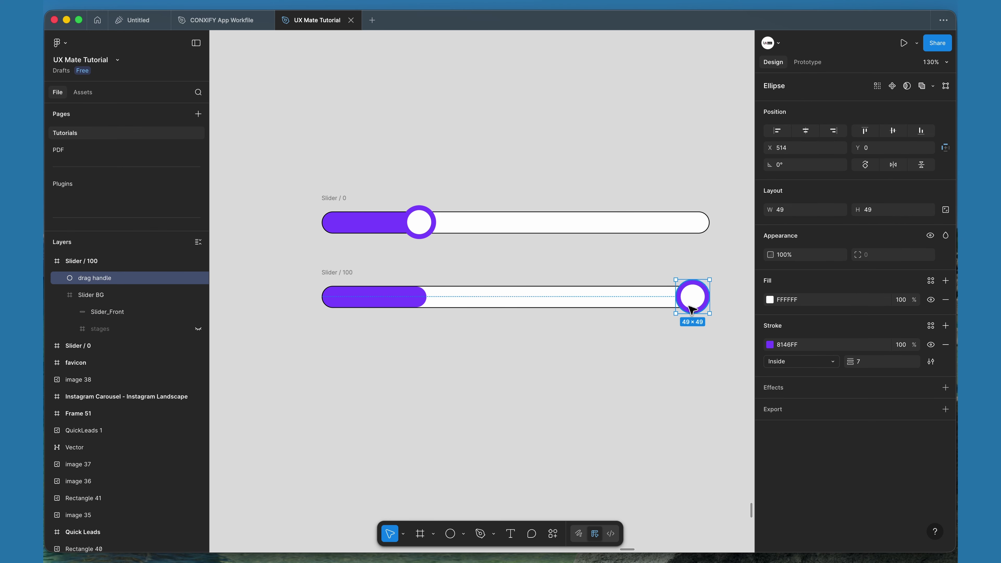
Stretch Slider_Front in Slider / 100 to a width of about 550 so it reaches under the drag handle
left_click(395, 303)
left_click_drag(426, 302, 694, 303)
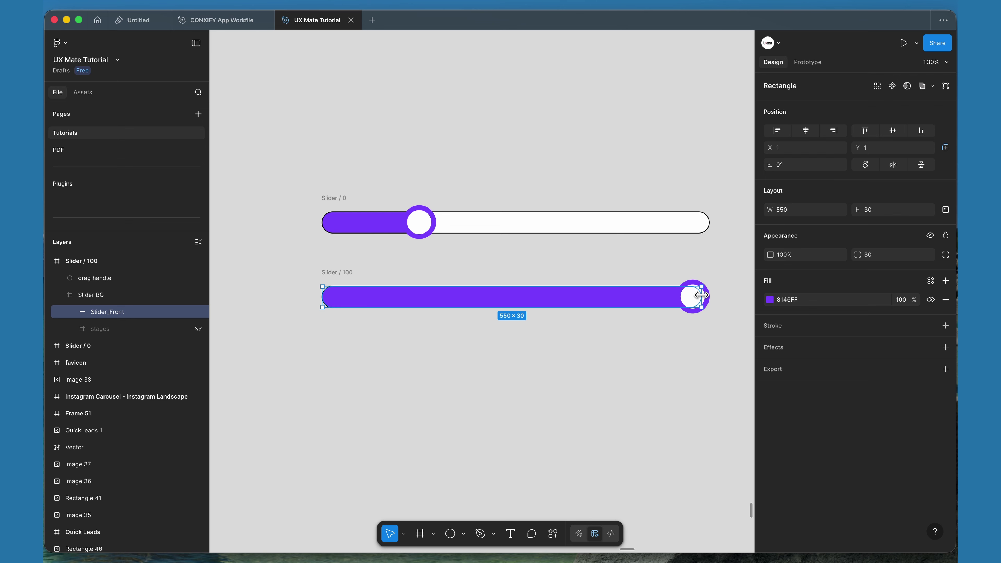
left_click(621, 393)
Shrink Slider_Front in Slider / 0 to 30 × 30 at the track's left end
double_click(375, 226)
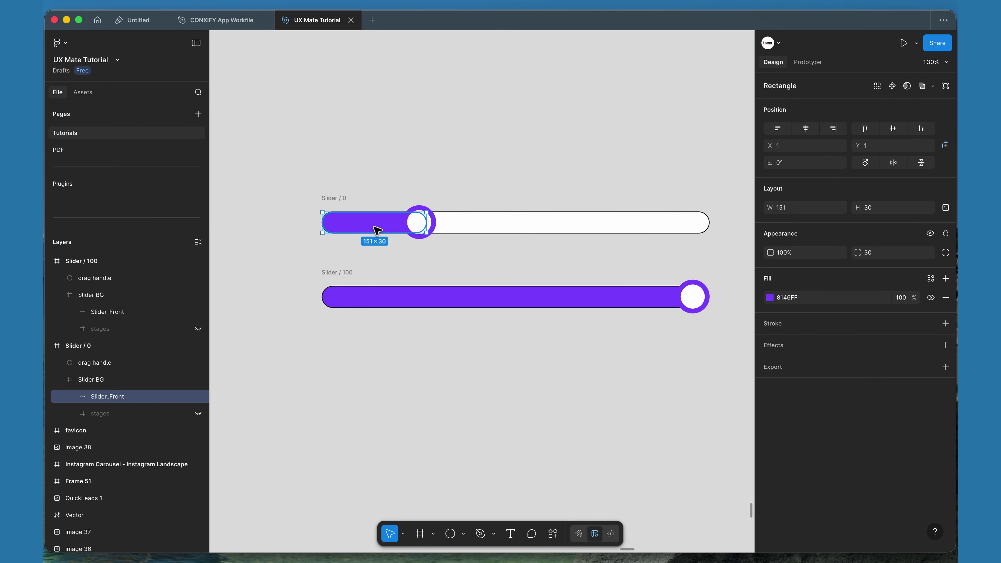
left_click_drag(426, 223, 343, 223)
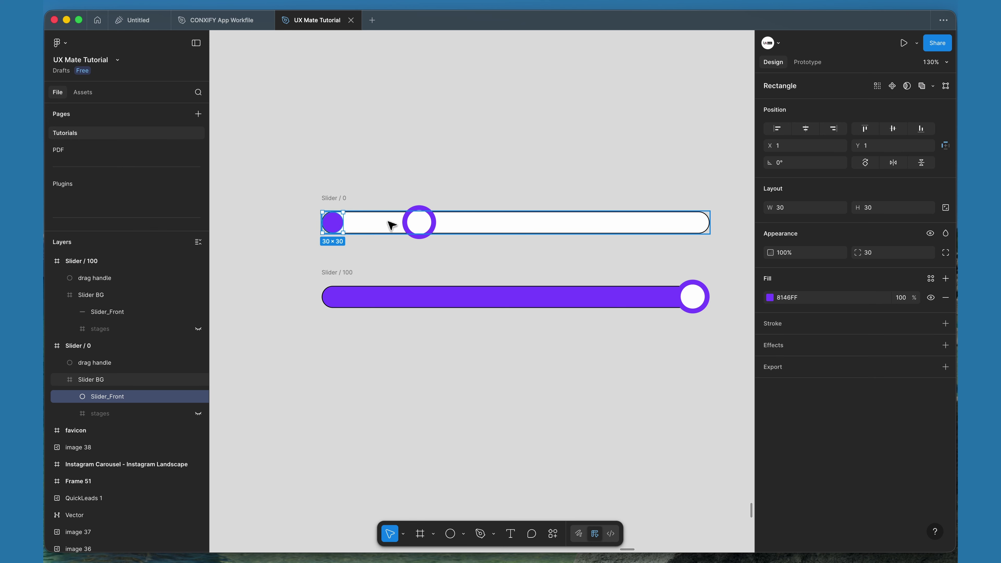
Move the drag handle in Slider / 0 to the left end of the track, at X 0, Y 0
left_click(414, 221)
left_click_drag(421, 224, 341, 229)
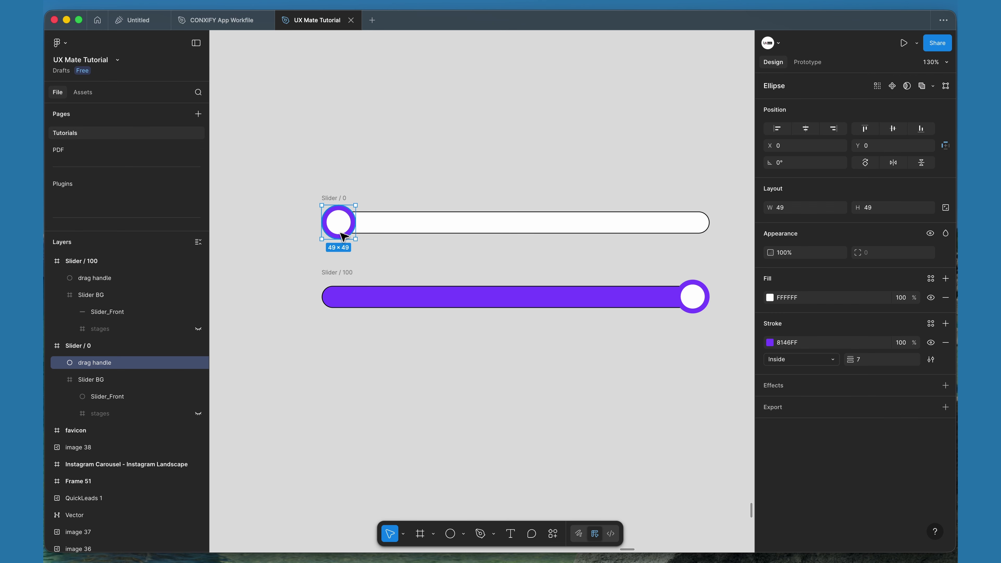
left_click(295, 245)
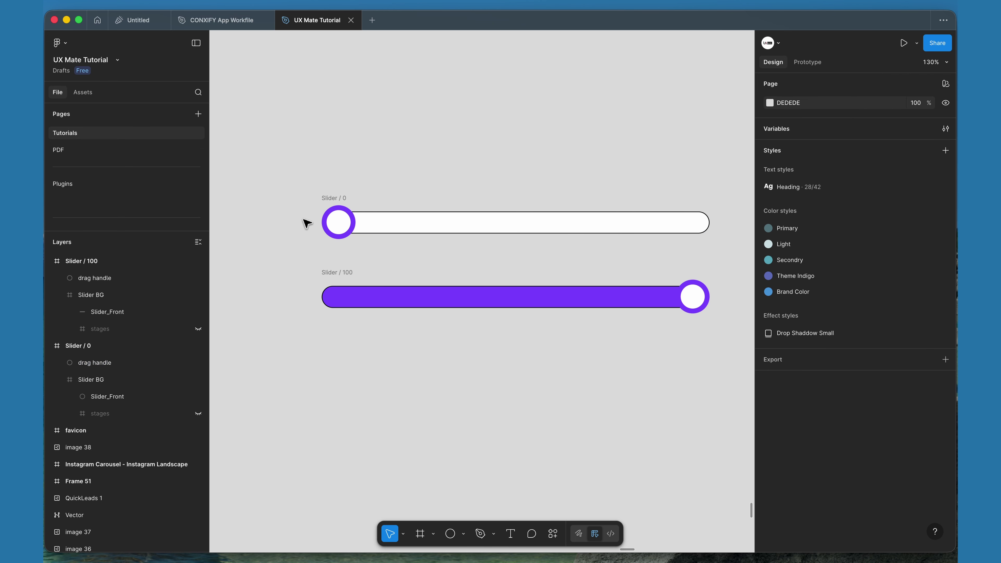
Combine the Slider / 0 and Slider / 100 frames into one component set
left_click(337, 197)
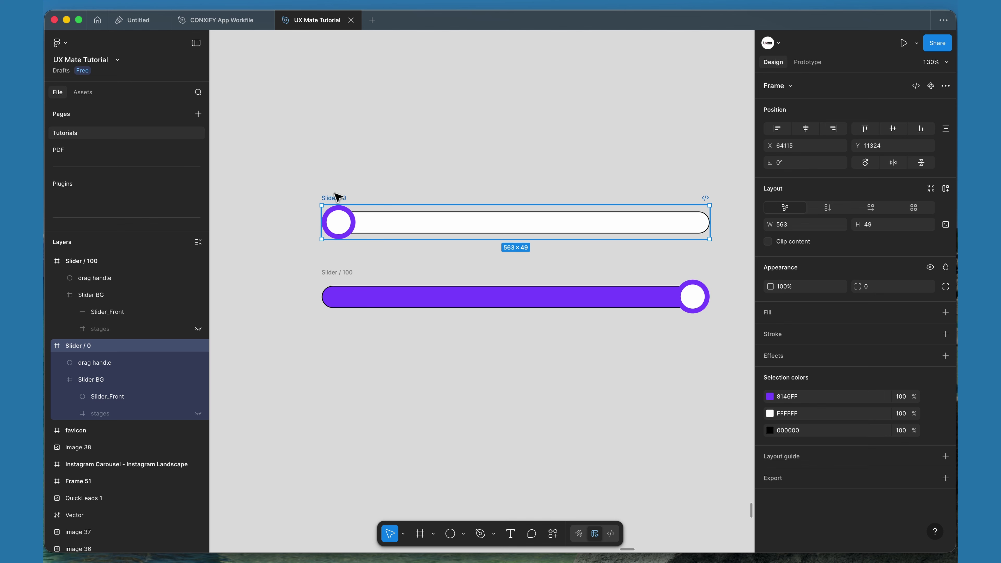
left_click(333, 273, "shift")
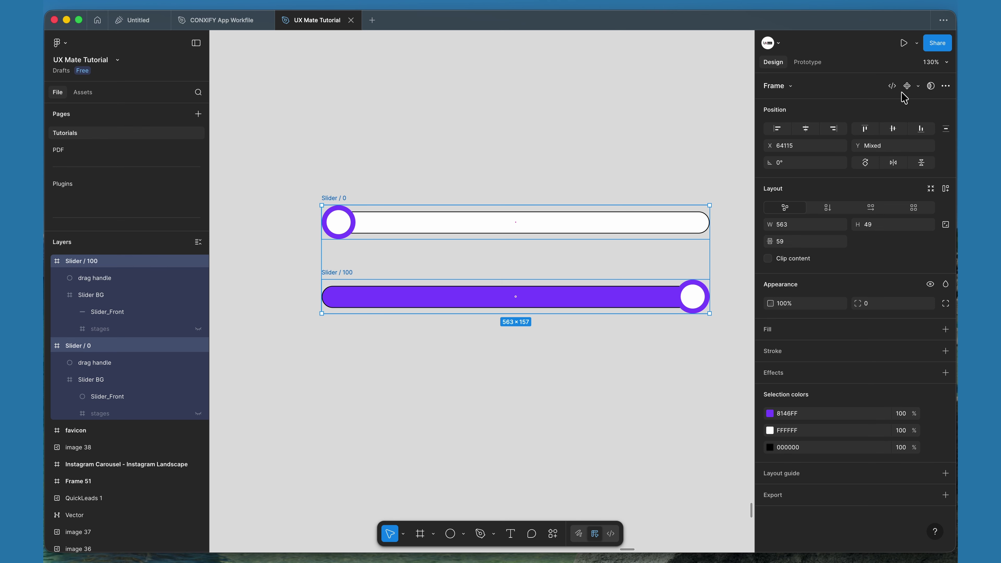
left_click(918, 86)
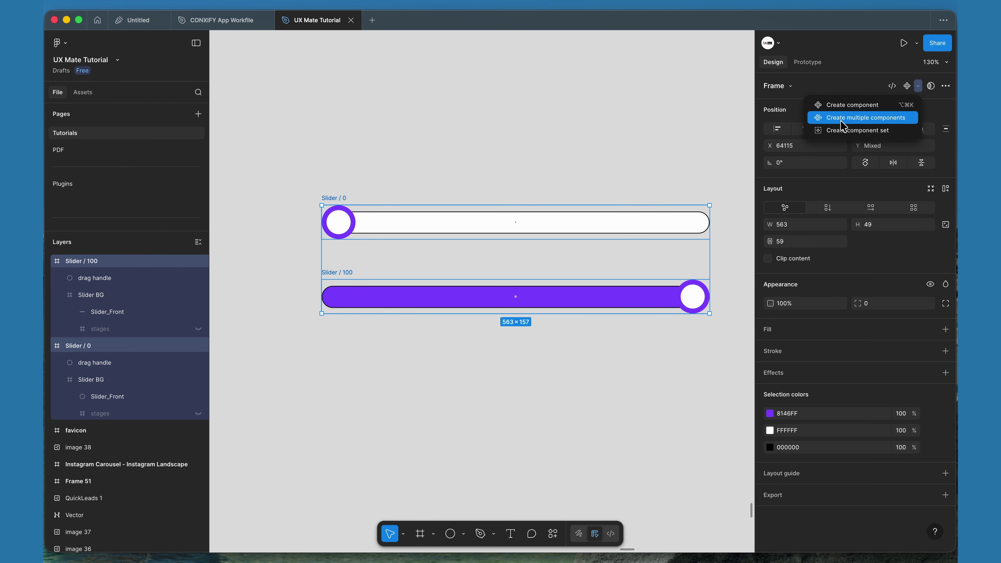
left_click(842, 136)
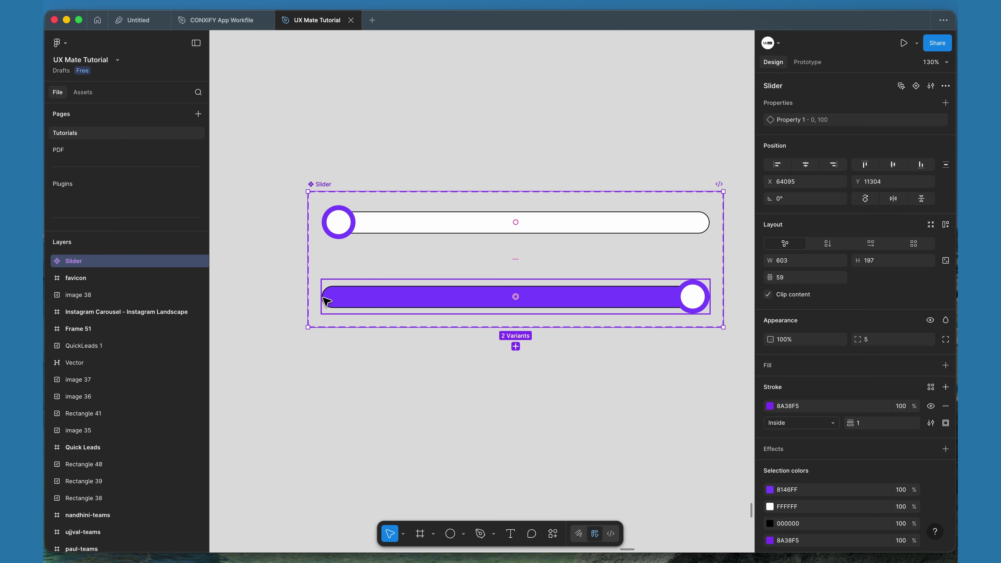
Connect the drag handle in variant 0 to variant 100 with an On drag interaction
scroll(326, 302, "down", 2)
left_click(313, 185)
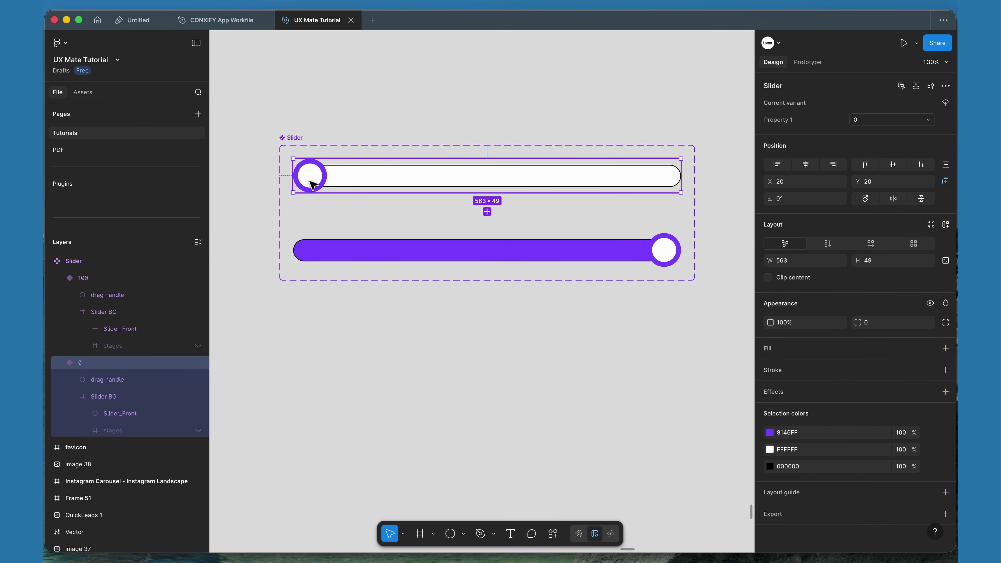
left_click(312, 185)
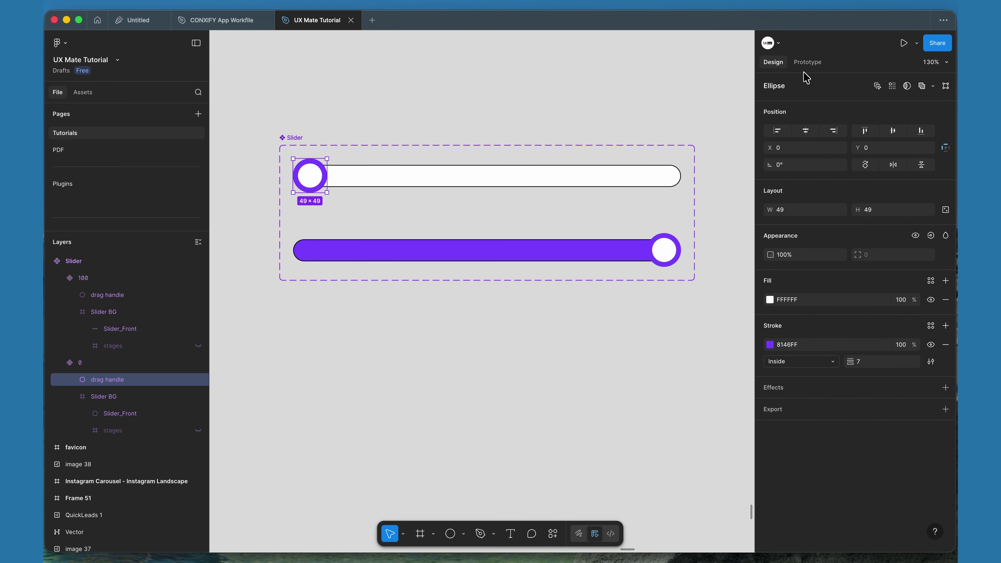
left_click(806, 63)
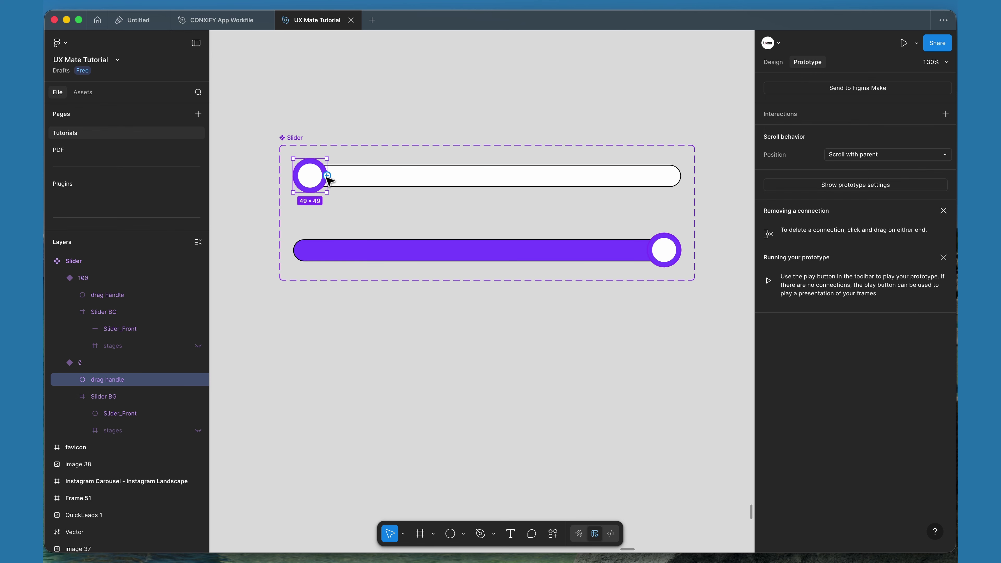
left_click_drag(327, 175, 544, 246)
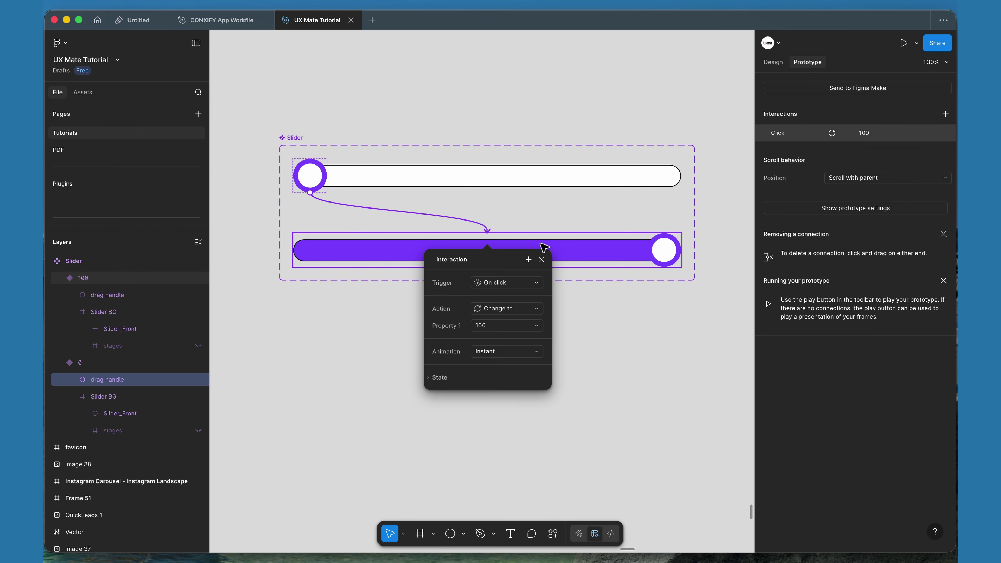
left_click(501, 283)
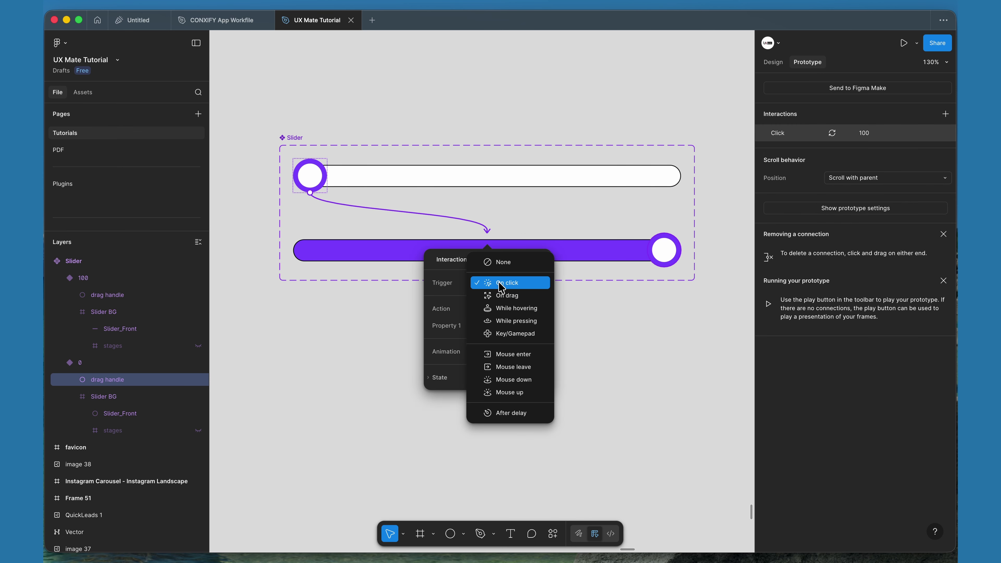
left_click(511, 296)
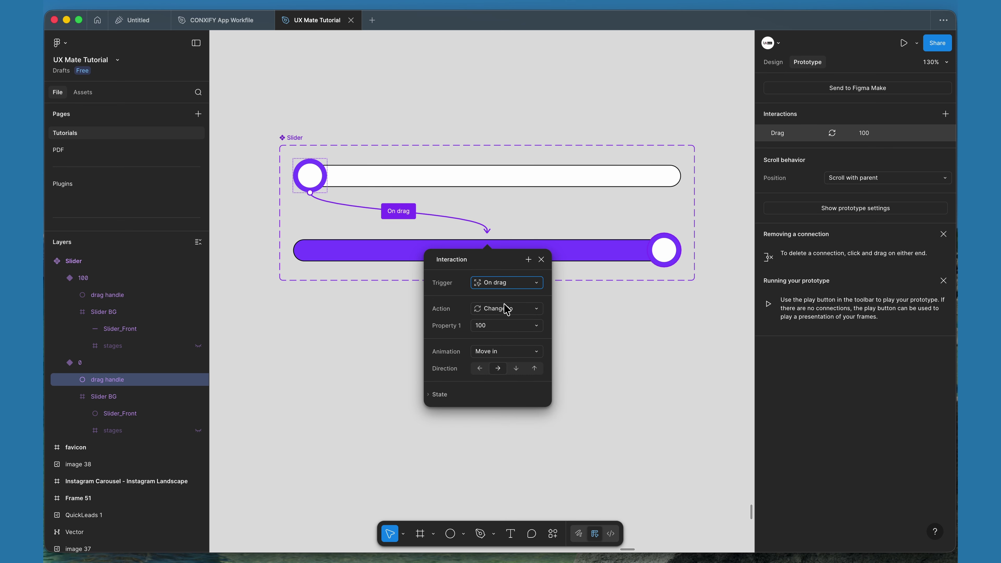
Set the interaction's animation to Smart animate with a Linear curve
left_click(496, 352)
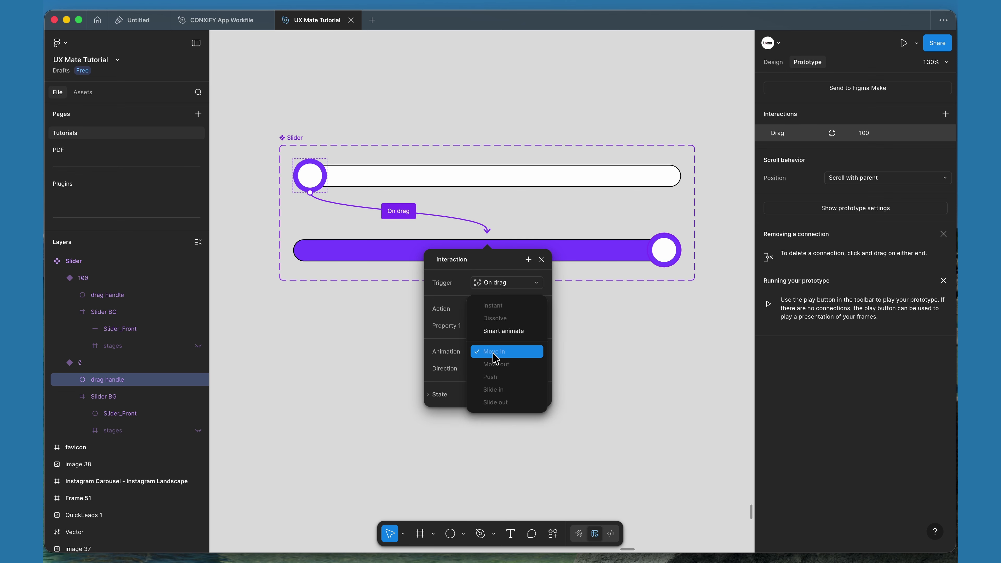
left_click(505, 338)
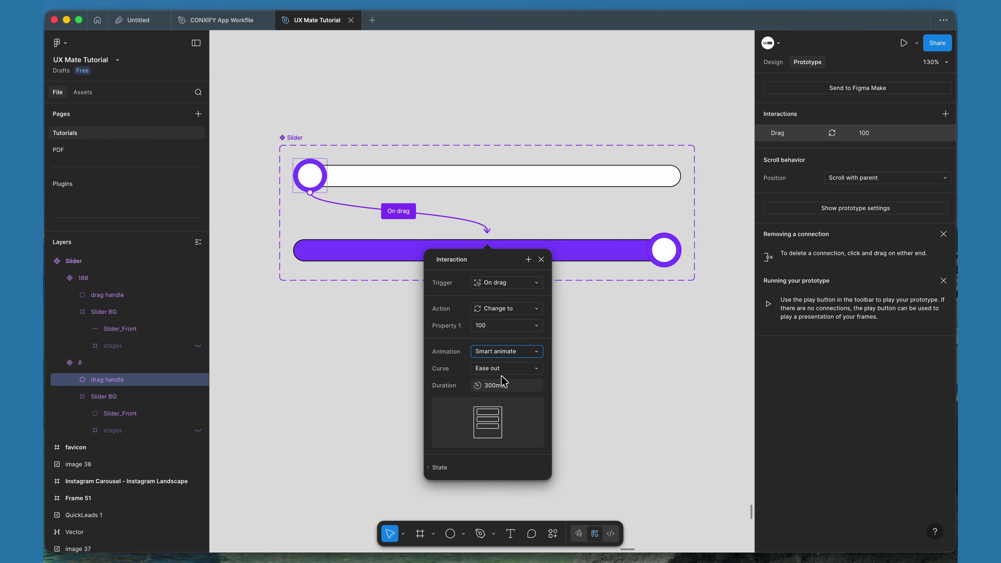
left_click(503, 371)
left_click(506, 337)
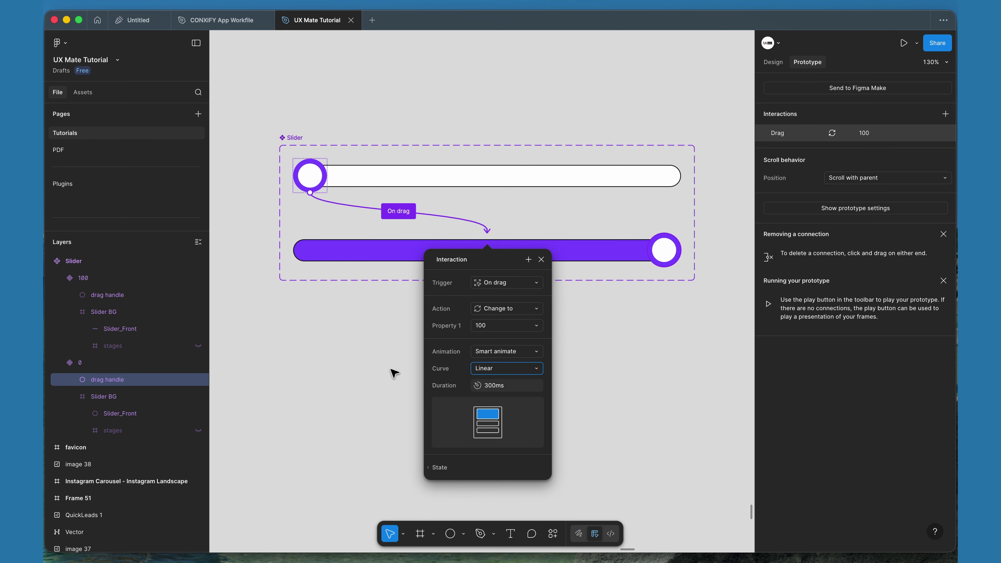
left_click(646, 365)
Connect the drag handle in variant 100 back to variant 0 with an On drag trigger, keeping Smart animate and Linear
left_click(668, 253)
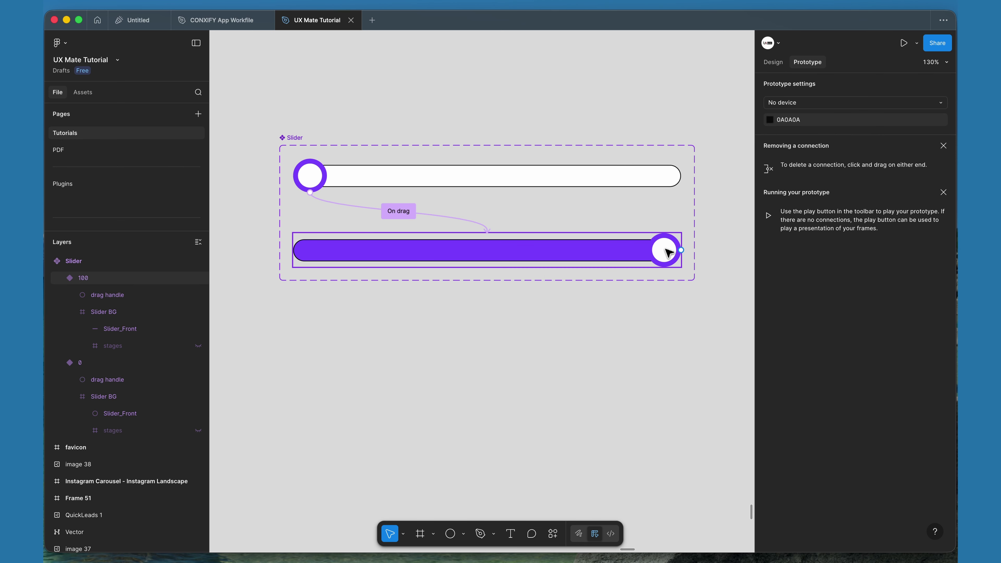
left_click(668, 253)
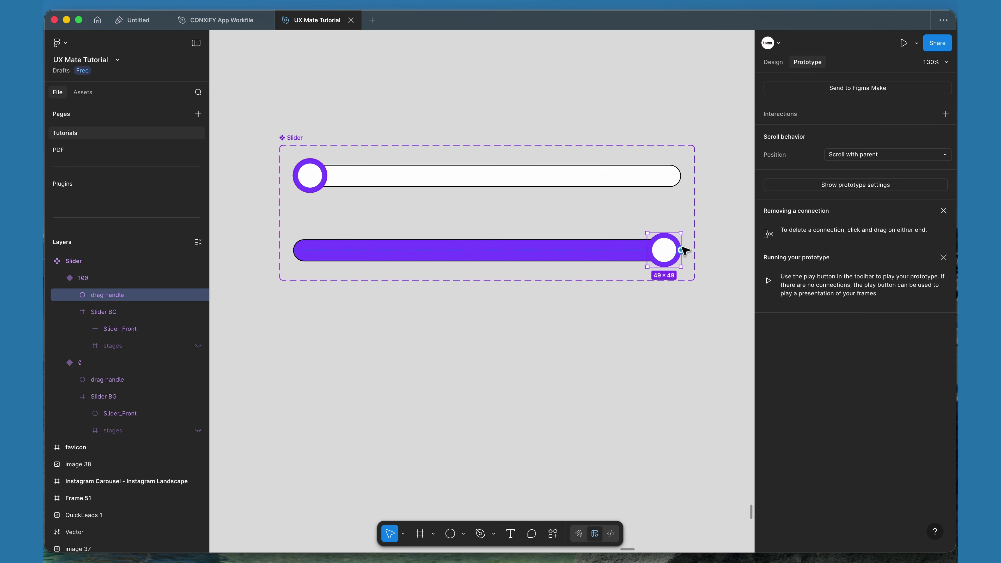
left_click_drag(682, 250, 591, 173)
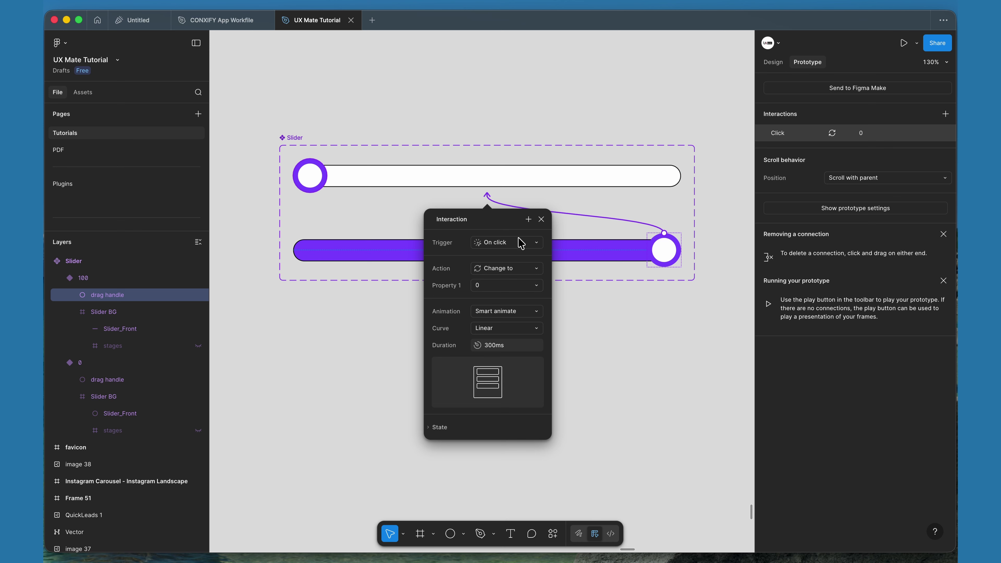
left_click(529, 247)
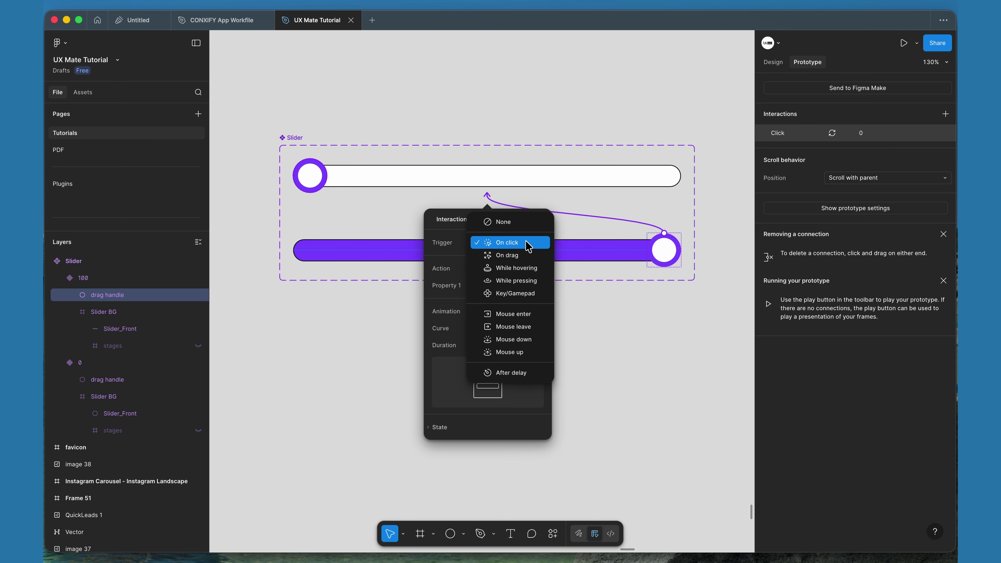
left_click(522, 256)
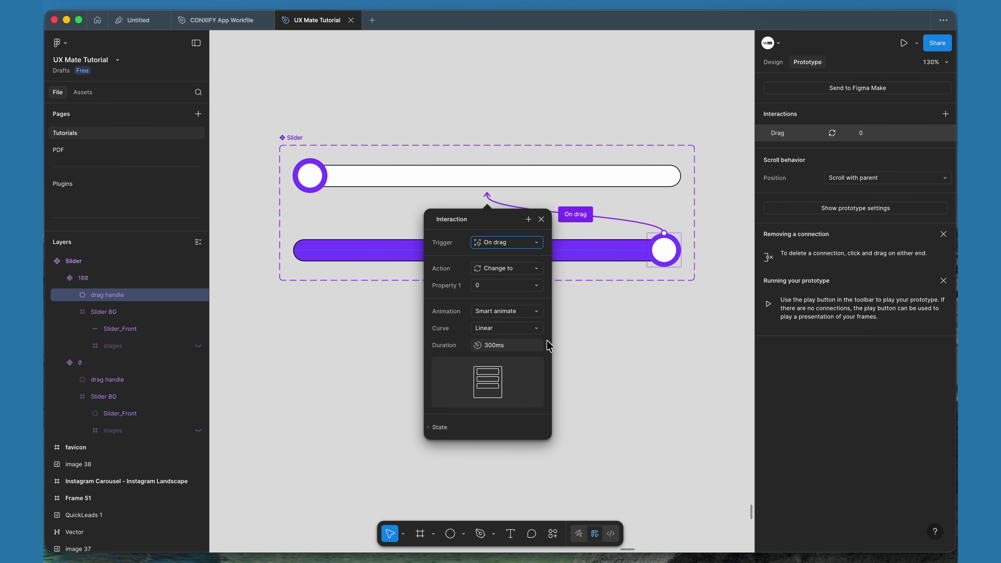
left_click(628, 357)
Draw a frame about 709 × 528 below the Slider component set and place an instance of variant 0 in it at about X 73, Y 92
scroll(495, 407, "down", 8)
scroll(495, 407, "right", 2)
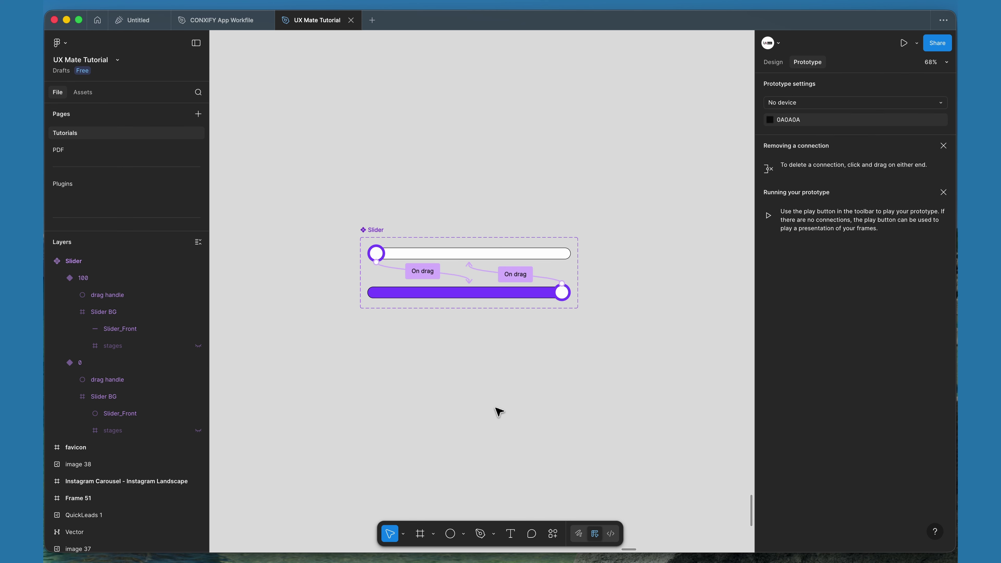
key("shift+e")
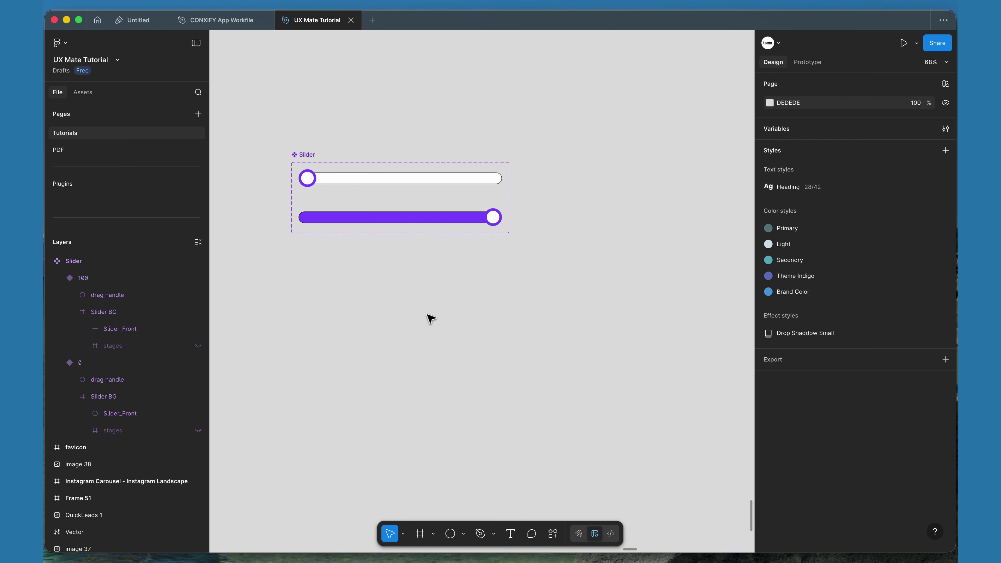
left_click(420, 533)
mouse_move(385, 260)
left_mouse_down()
mouse_move(628, 418)
mouse_move(641, 450)
left_mouse_up()
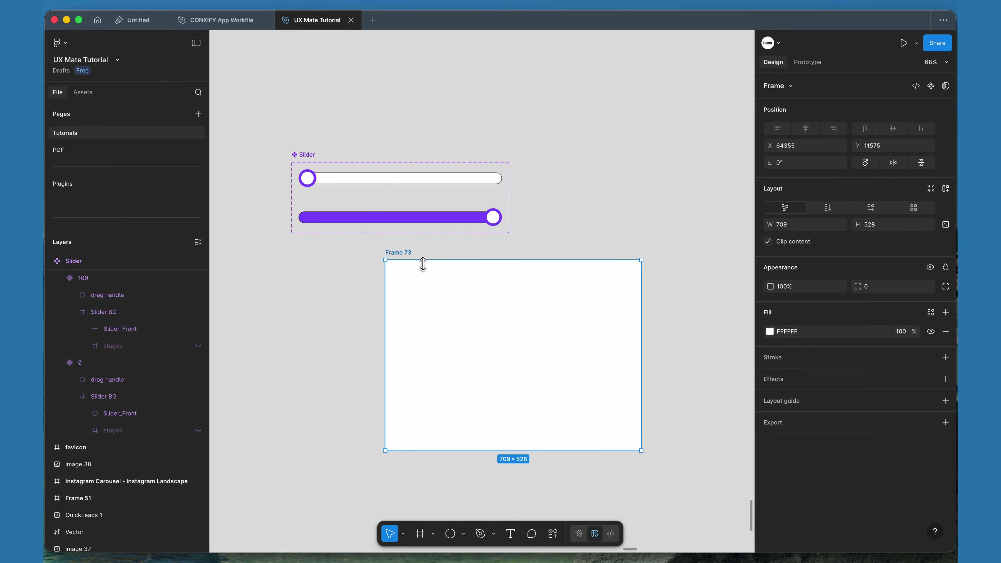
left_click(340, 178)
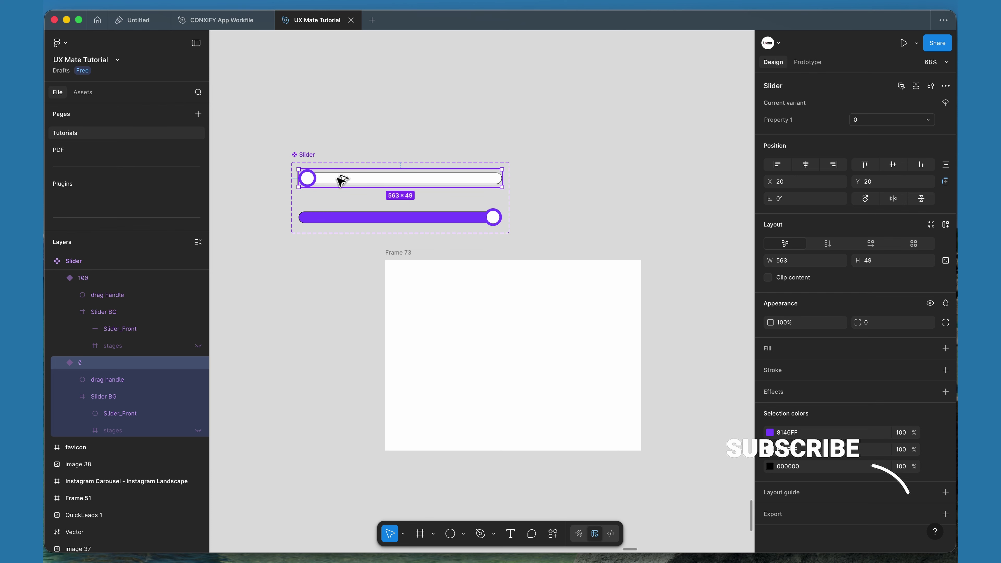
left_click_drag(340, 178, 455, 305)
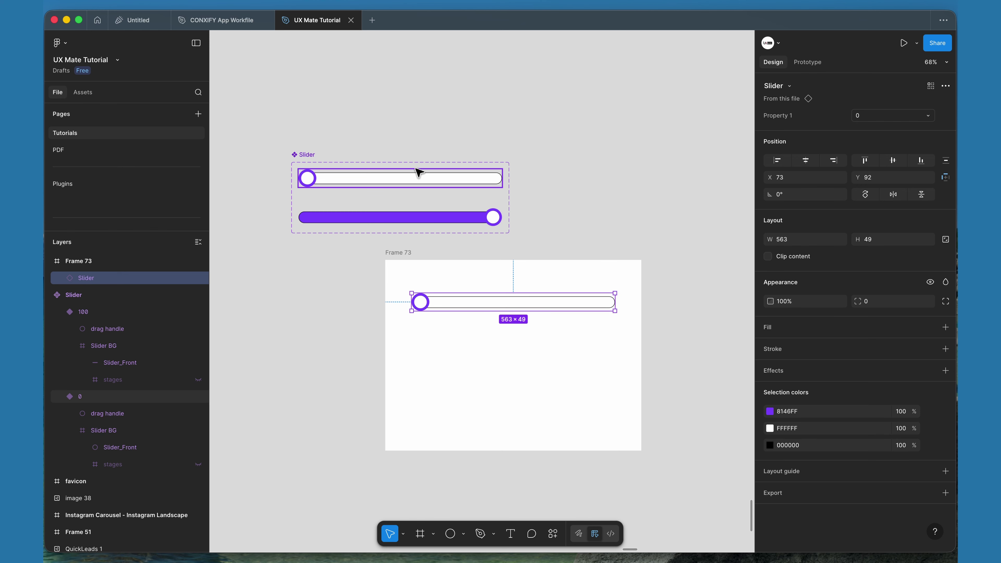
Open a prototype preview of the new frame and enlarge the preview window
left_click(411, 253)
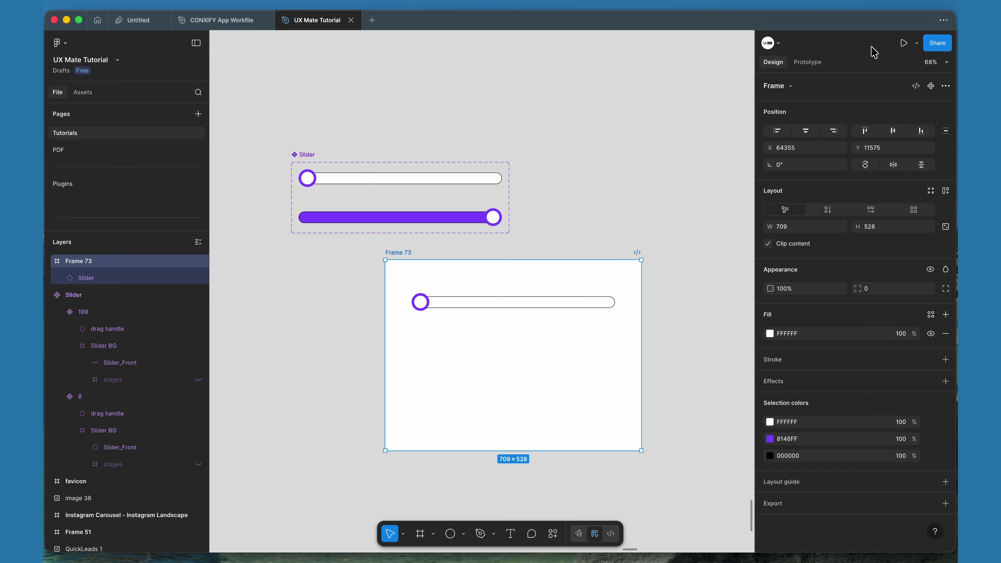
left_click(917, 43)
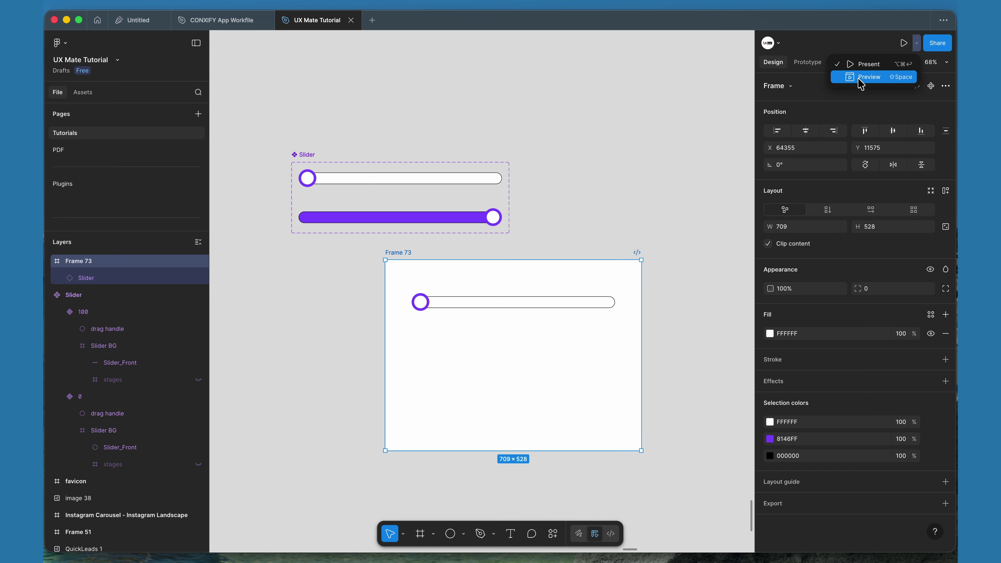
left_click(868, 78)
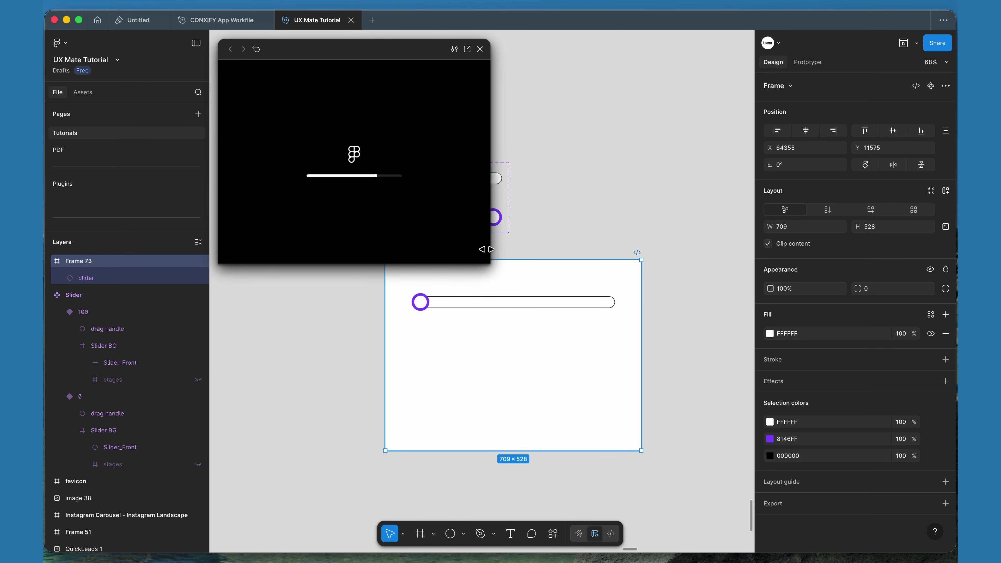
left_click_drag(490, 262, 620, 392)
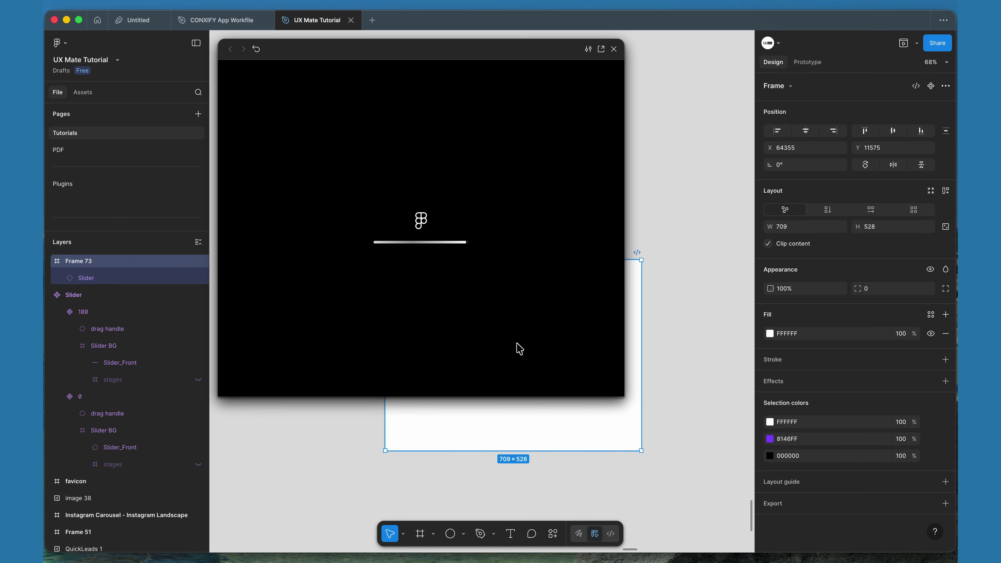
left_click_drag(446, 57, 451, 57)
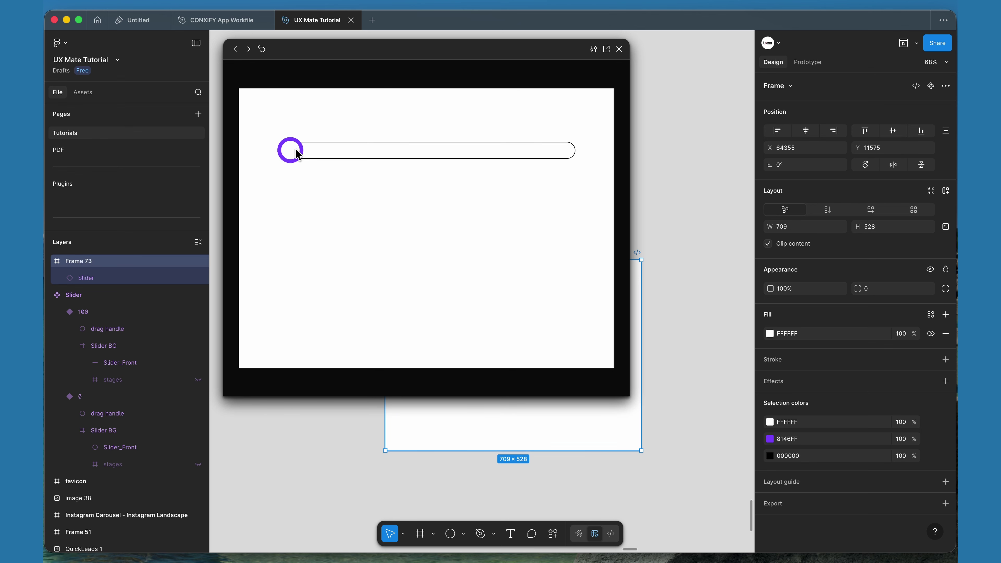
Test the slider in the preview by moving the handle to the far end and back, and close the preview
left_click_drag(293, 154, 362, 150)
left_click_drag(288, 153, 488, 156)
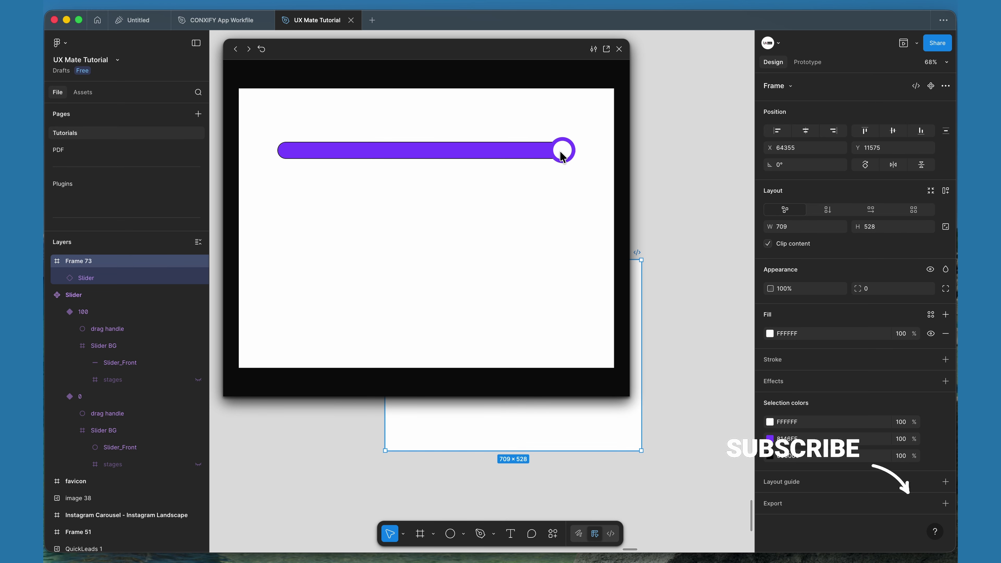
left_click_drag(563, 156, 368, 148)
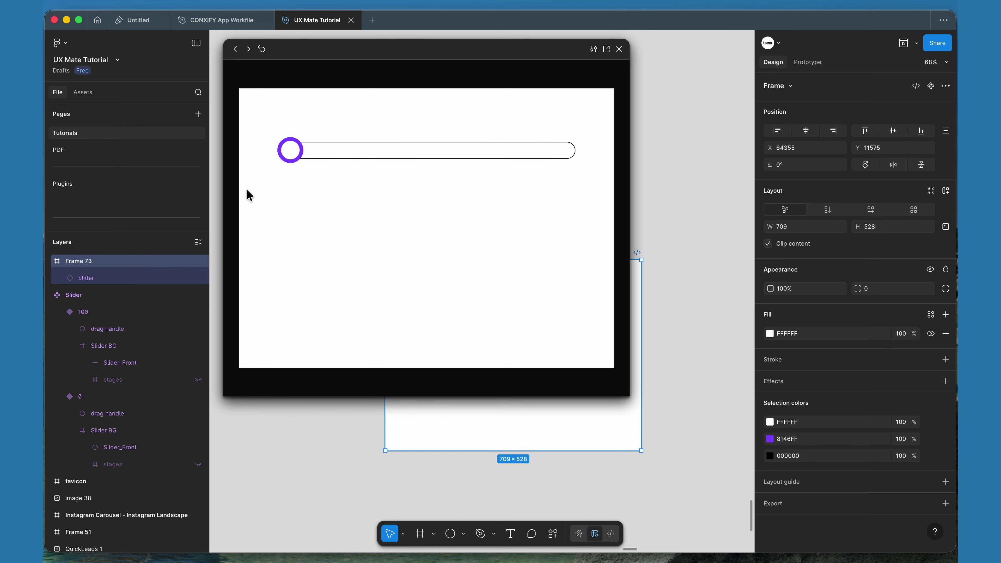
left_click(619, 49)
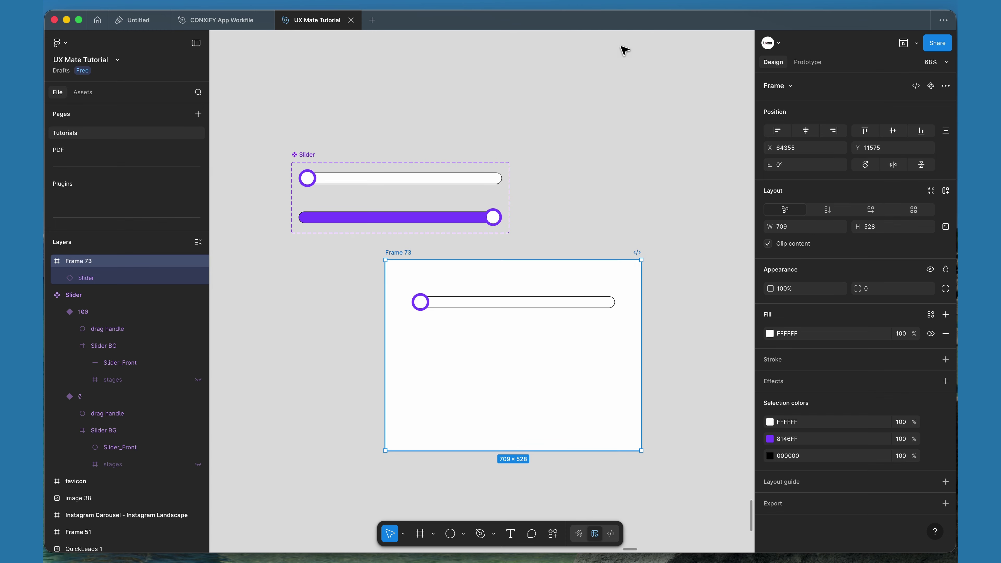
scroll(526, 197, "down", 3)
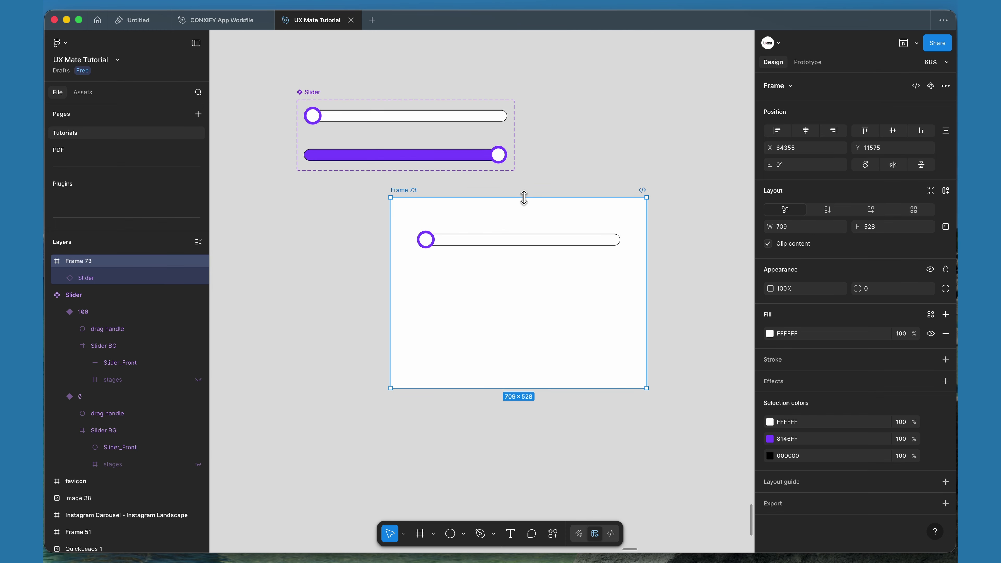
scroll(340, 275, "down", 5)
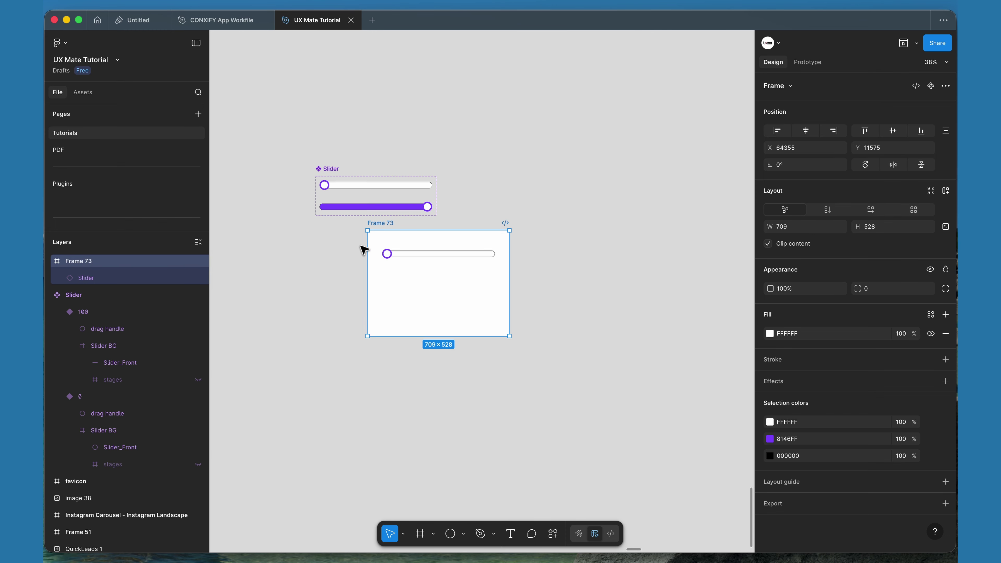
Move Frame 73 to the right of the Slider component set and extend the set downward to a height of about 652
left_click_drag(379, 224, 527, 170)
left_click(401, 286)
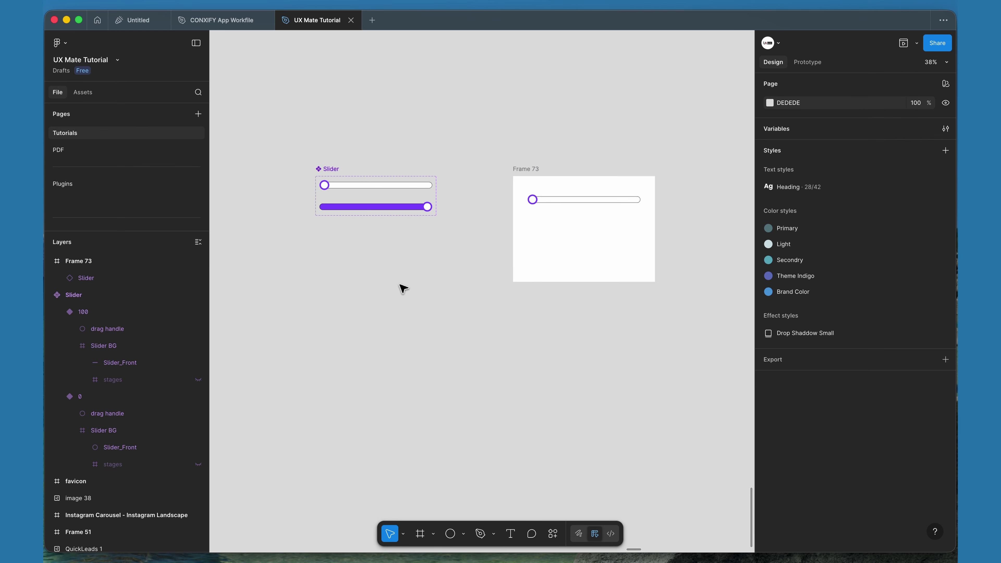
scroll(332, 250, "up", 5)
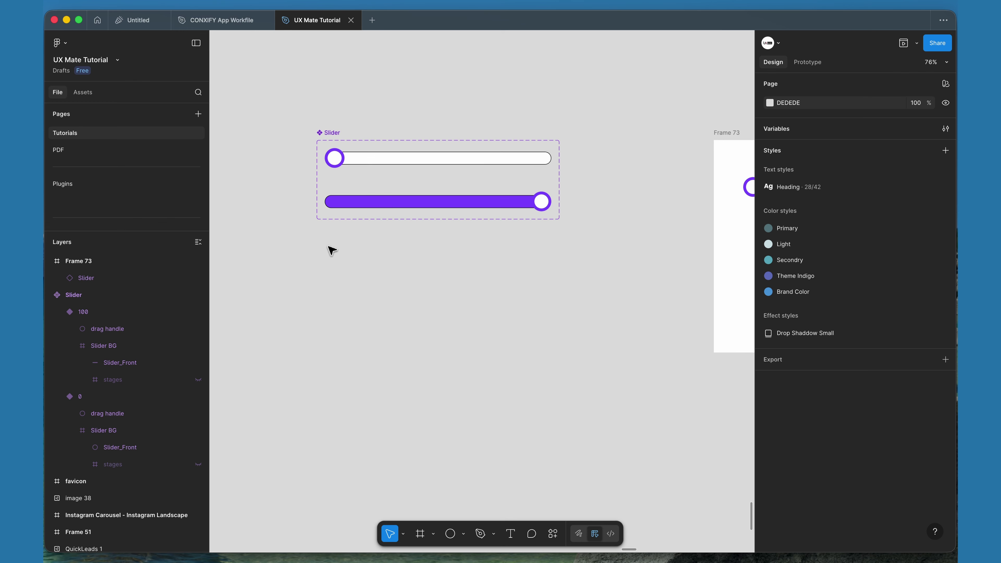
left_click(333, 133)
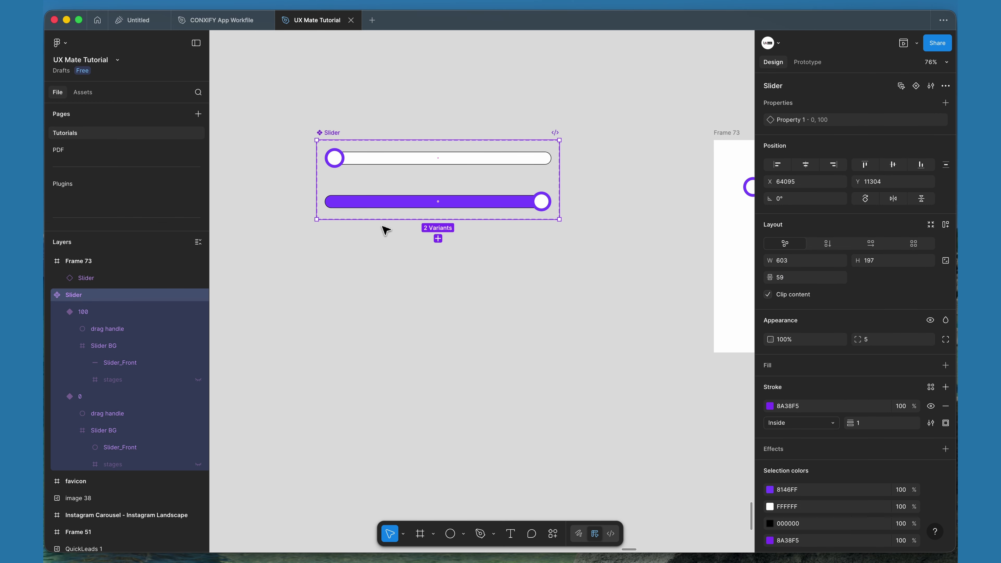
left_click_drag(382, 219, 360, 401)
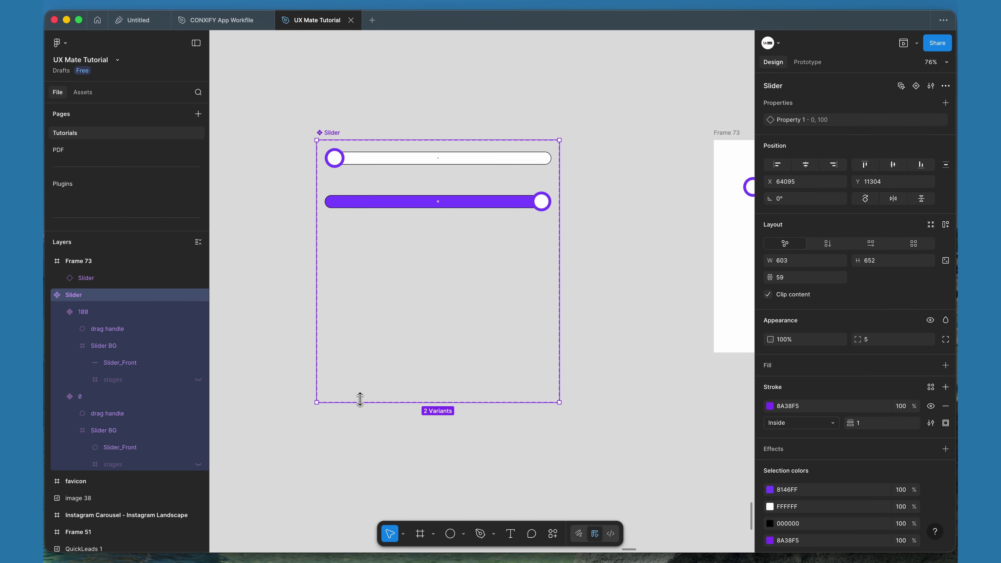
Move variant 100 down near the Slider set's lower edge and shift variant 0 slightly down to leave space above it
left_click_drag(370, 201, 384, 377)
left_click(357, 197)
scroll(356, 193, "up", 5)
scroll(373, 335, "down", 5)
left_click(303, 310)
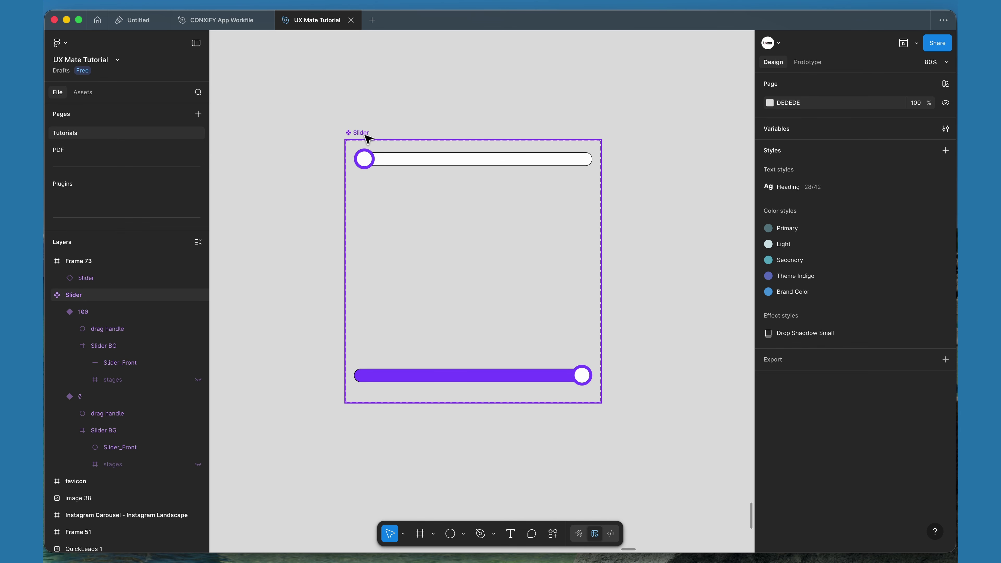
scroll(360, 132, "up", 3)
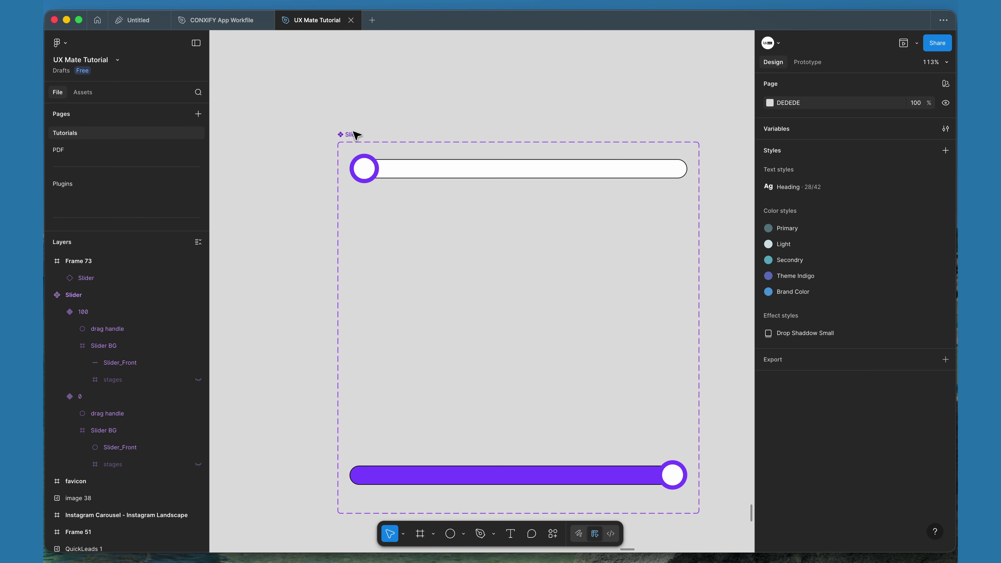
left_click(420, 170)
left_click_drag(415, 167, 420, 197)
left_click(264, 263)
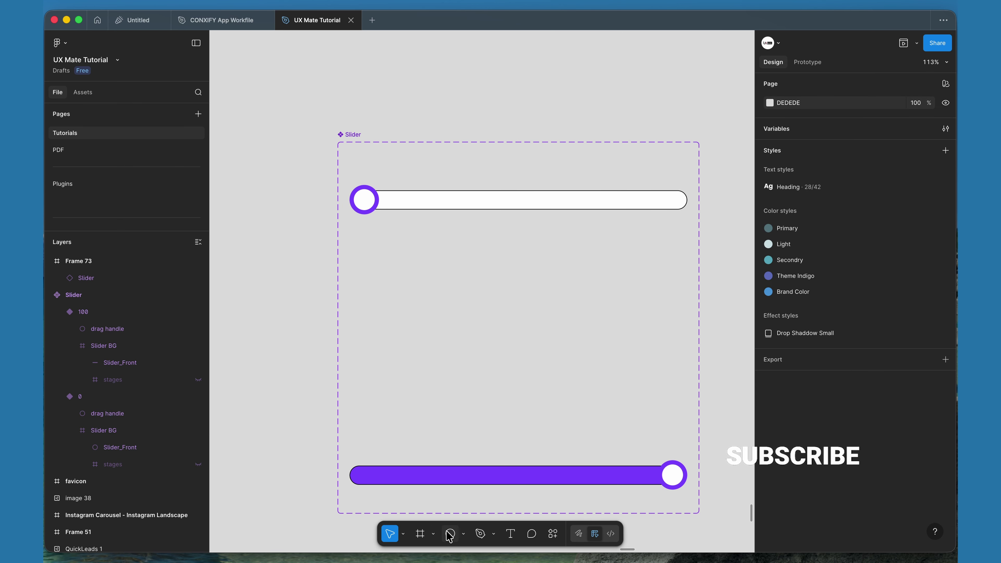
Draw a frame about 71 × 42 above variant 0's drag handle and rename it Percent
left_click(420, 534)
scroll(341, 185, "up", 5)
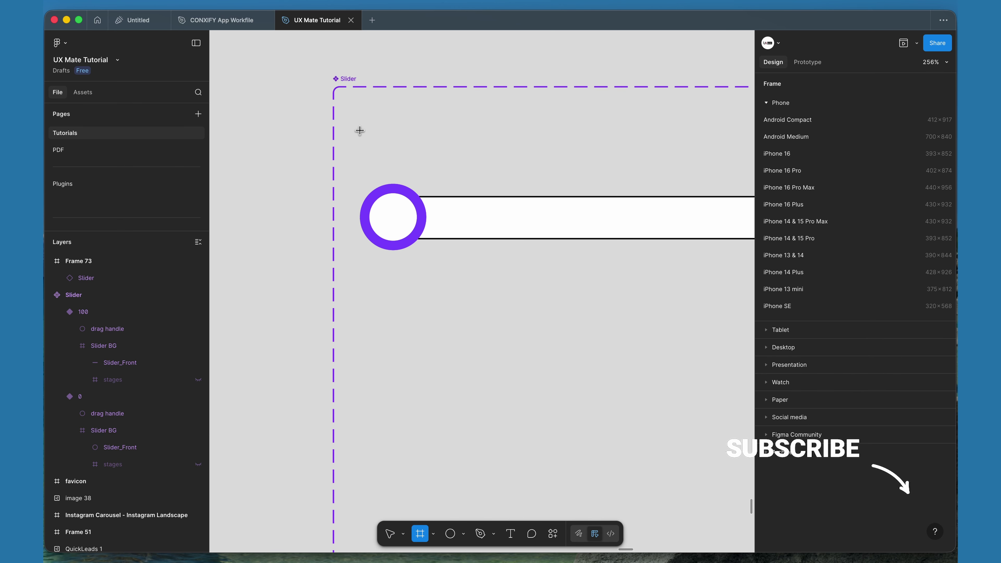
left_click_drag(351, 109, 448, 166)
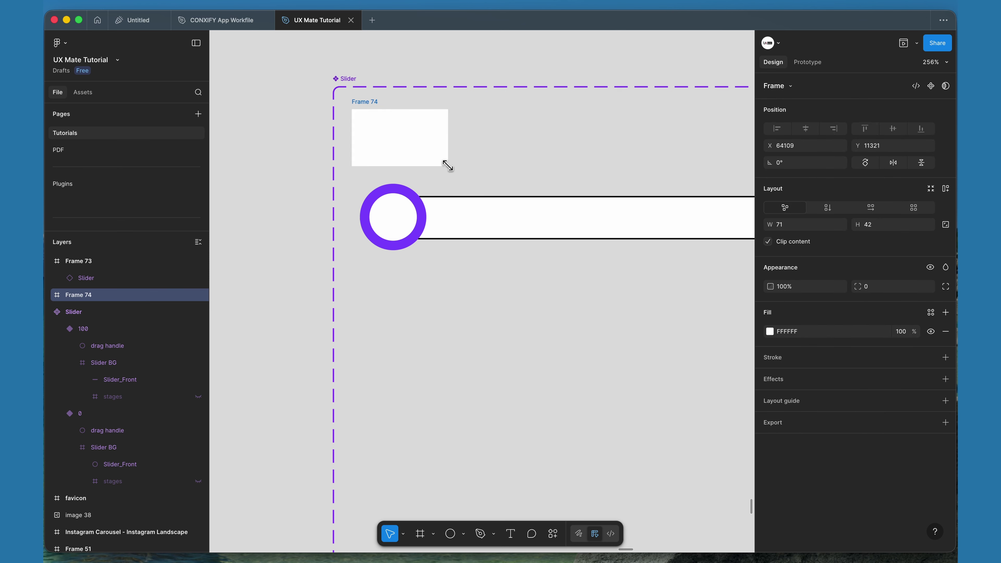
double_click(363, 101)
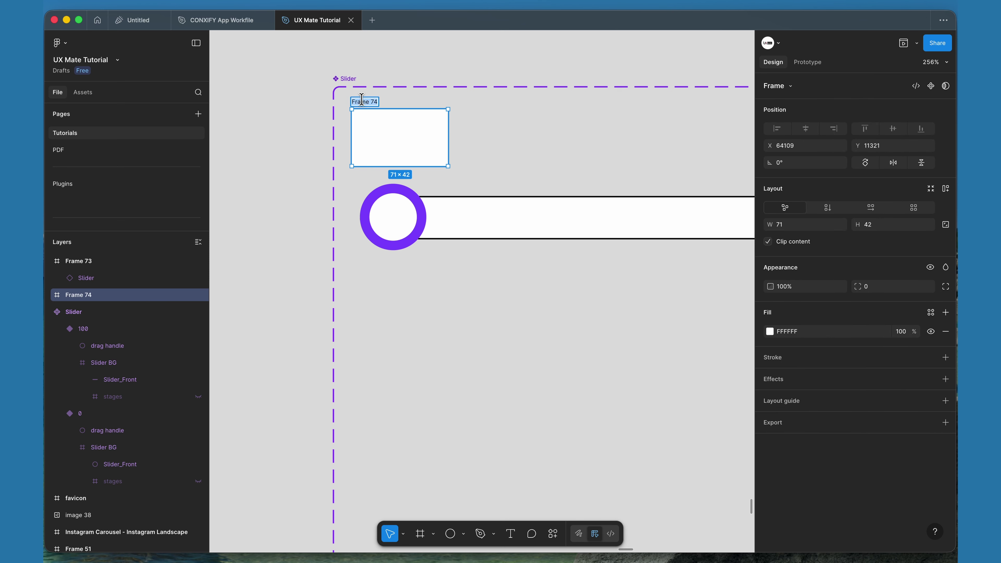
type("Perce")
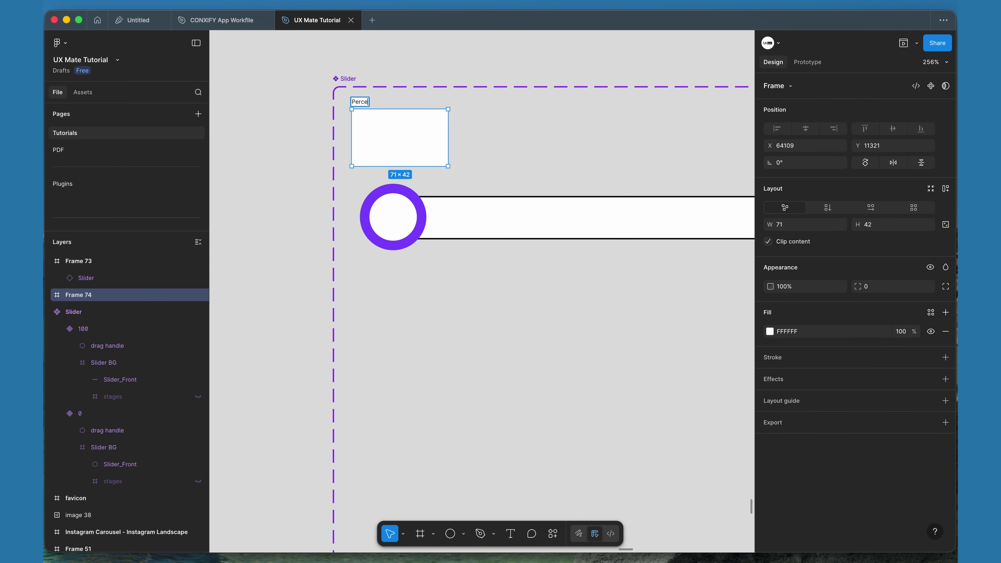
type("nt")
key("Return")
Give the Percent frame a dark grey 414141 fill and a corner radius of 10
left_click(770, 331)
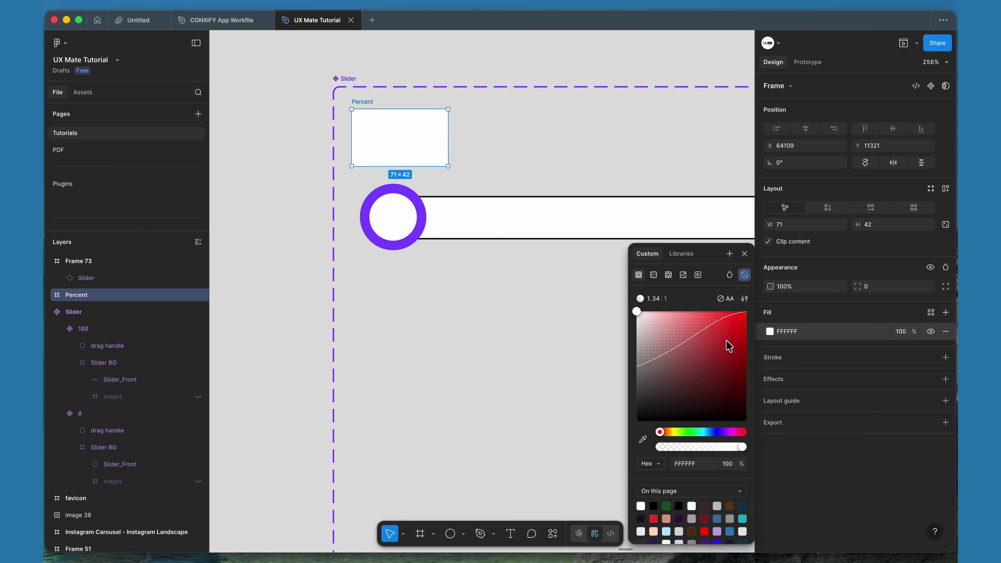
left_click_drag(726, 347, 605, 401)
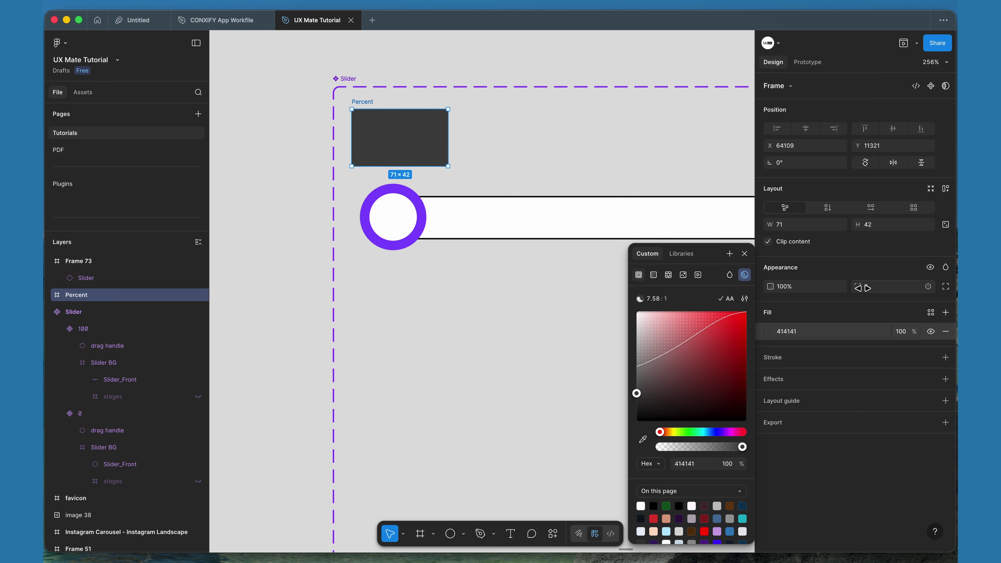
left_click(883, 287)
type("10")
key("Return")
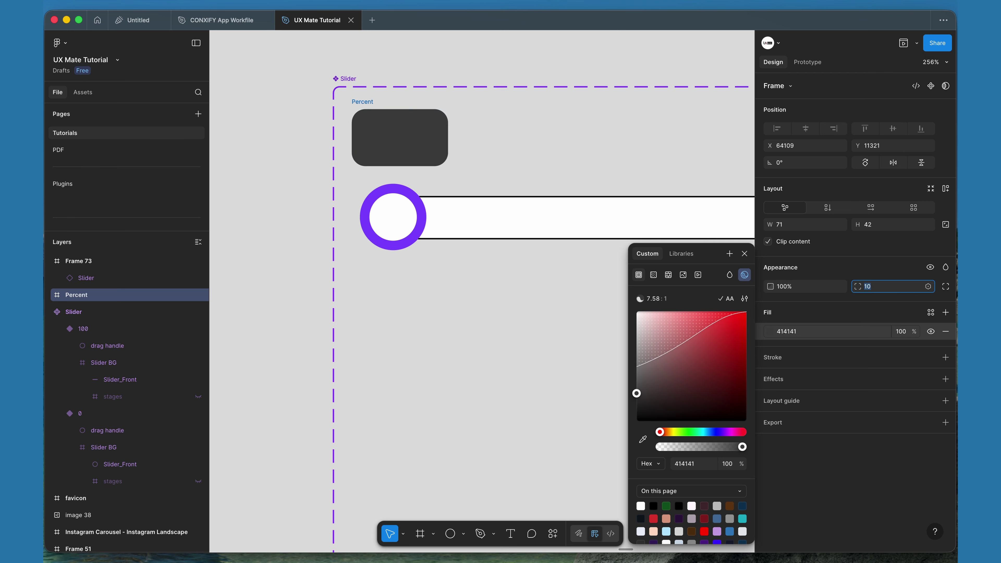
left_click(283, 202)
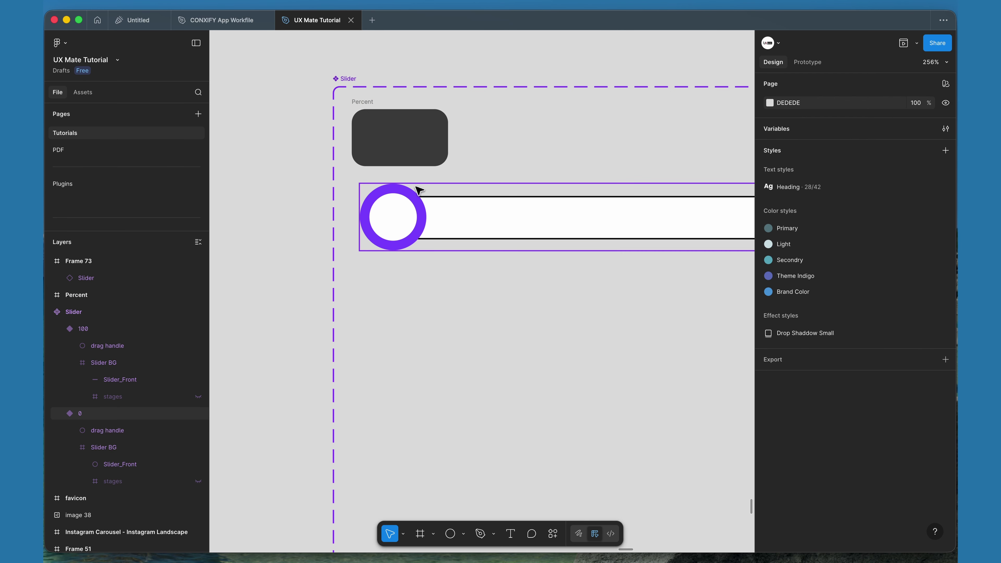
Draw a triangle polygon about 20 × 20 at the Percent frame's lower edge and rotate it 180° to point at the handle
left_click(463, 534)
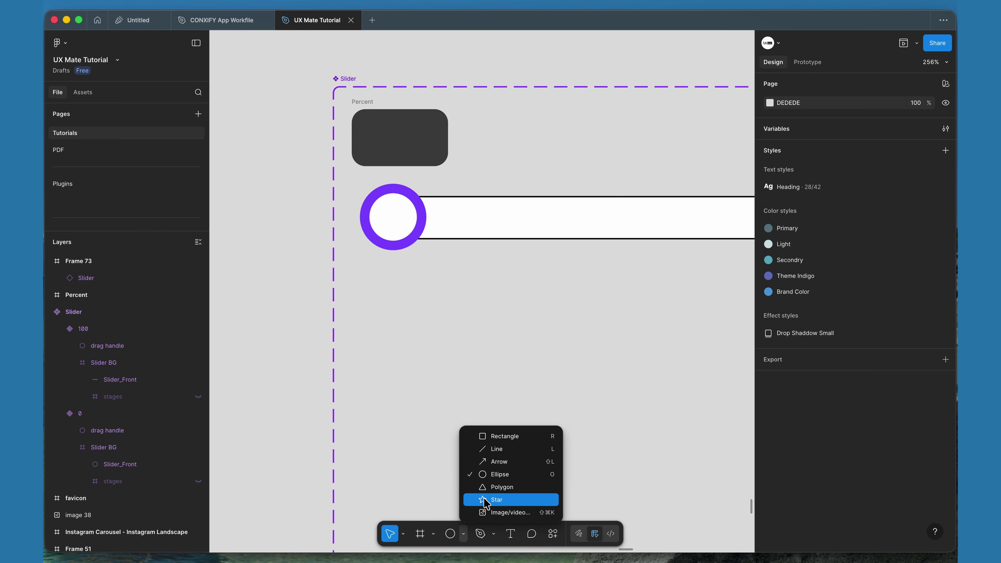
left_click(506, 485)
left_click_drag(390, 162, 413, 183)
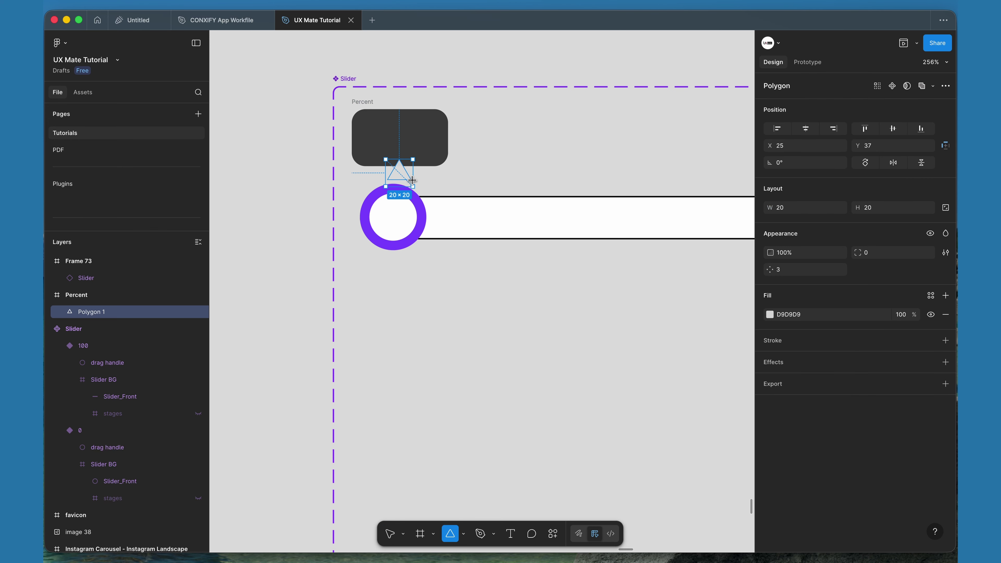
scroll(414, 181, "up", 5)
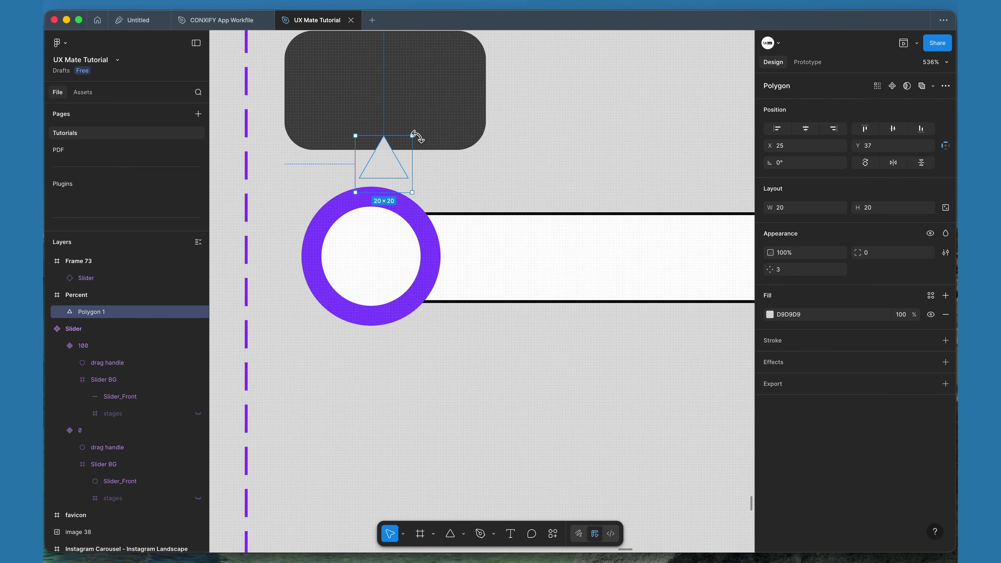
left_click_drag(414, 134, 384, 162)
Fill the triangle with the 414141 grey sampled from the Percent frame
key("i")
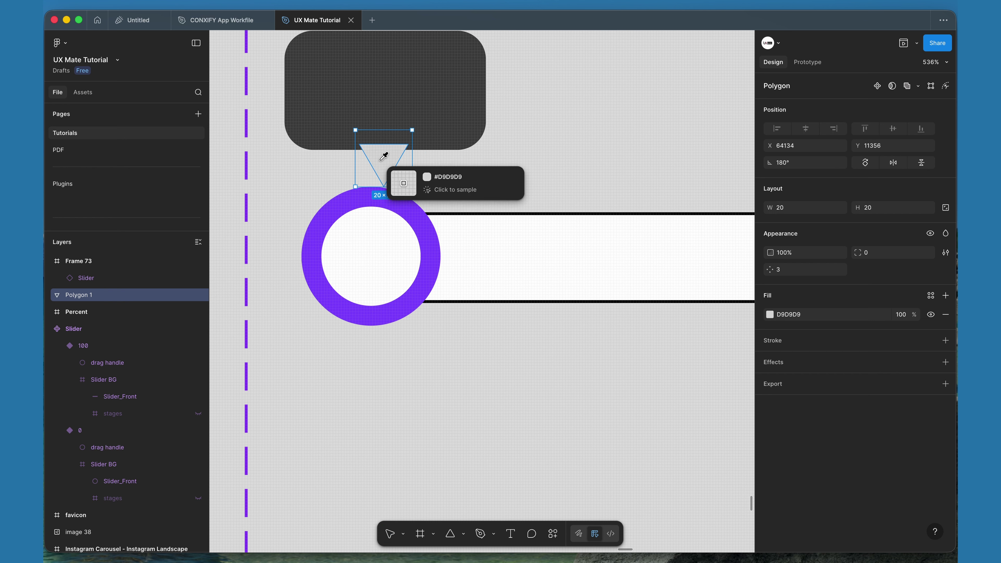
left_click(417, 87)
left_click(528, 119)
scroll(528, 119, "down", 5)
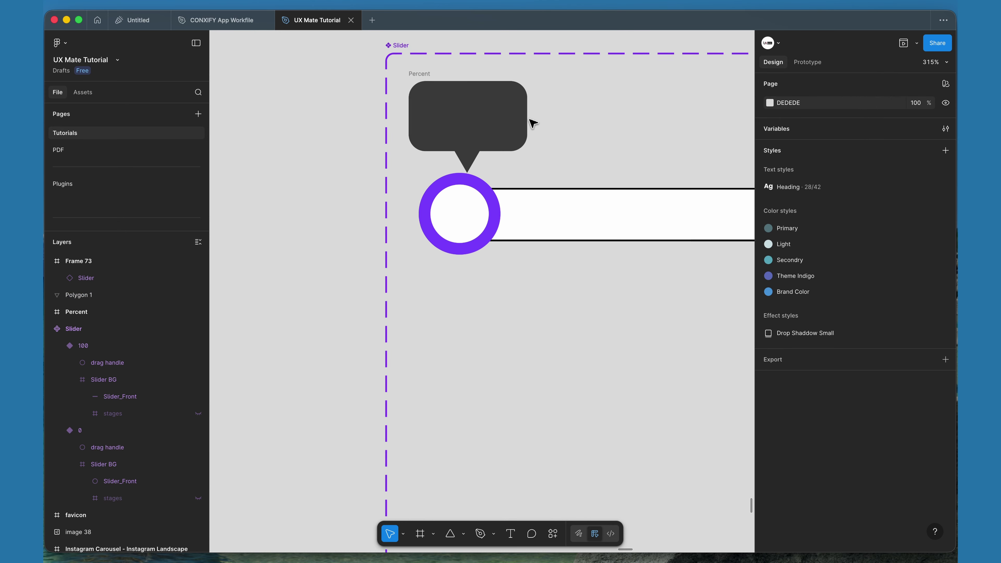
Move the triangle and the Percent frame together so the tooltip is centred above variant 0's drag handle
scroll(527, 118, "up", 1)
left_click(484, 183)
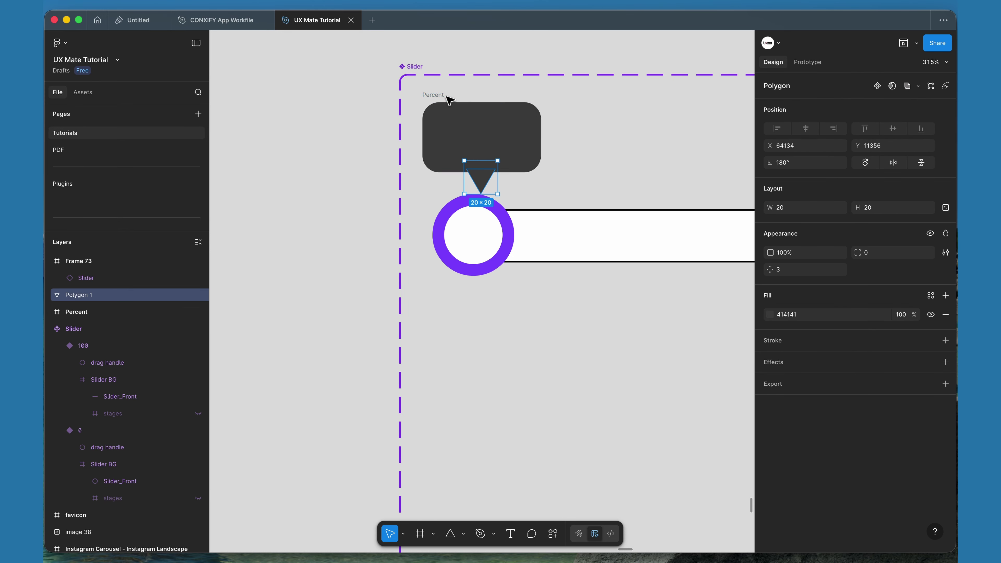
left_click(489, 121, "shift")
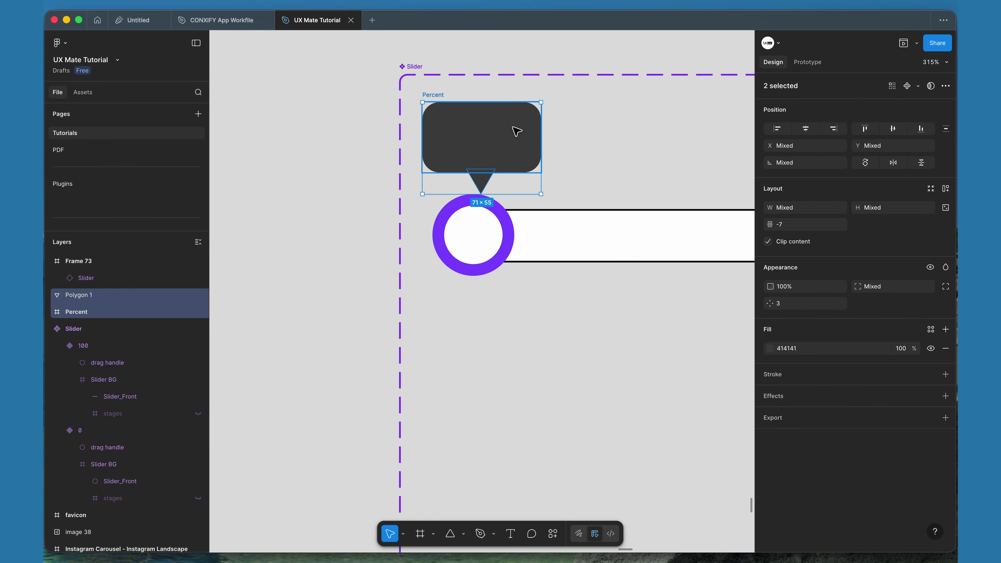
left_click_drag(512, 128, 504, 126)
Nest the triangle inside the Percent frame and turn off the frame's Clip content
left_click(81, 295)
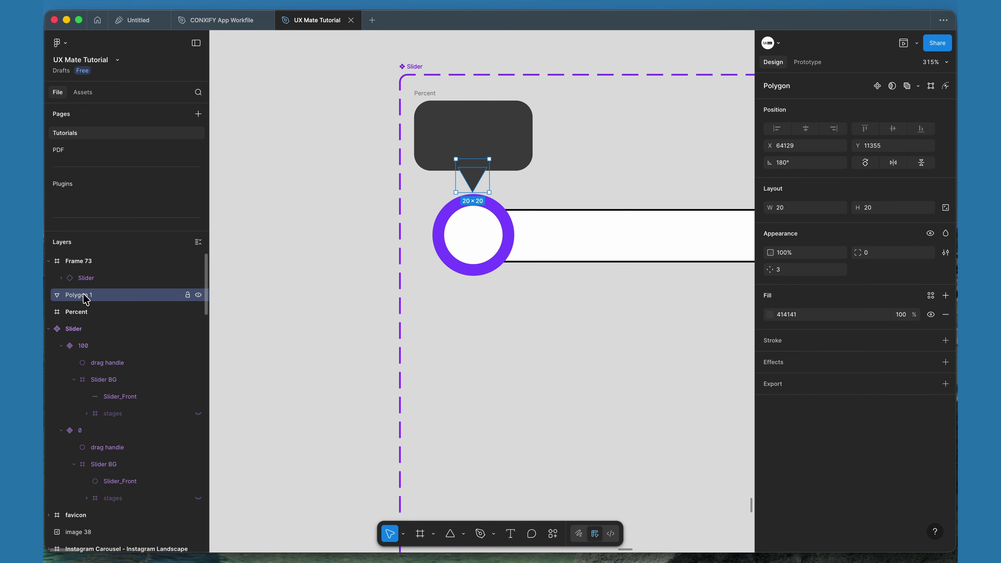
left_click_drag(84, 295, 89, 313)
left_click(79, 296)
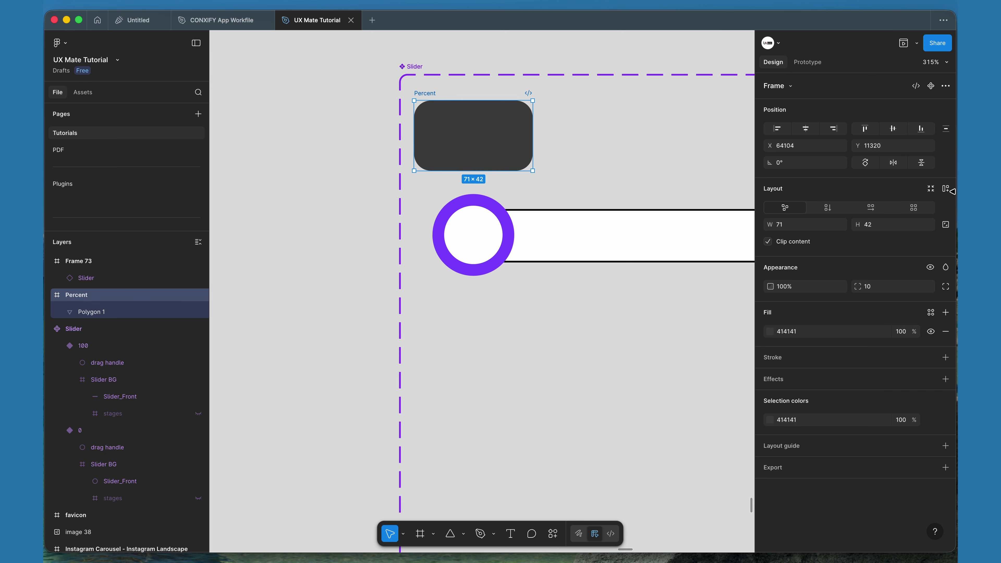
left_click(768, 242)
Try moving the Percent frame with its pointer away from the handle, and undo the move
left_click_drag(480, 153, 617, 159)
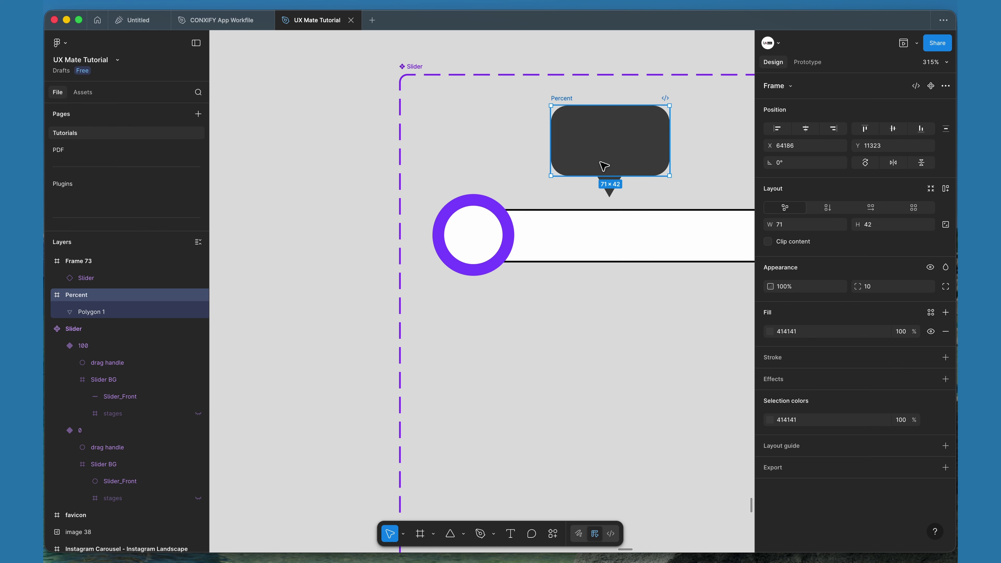
key("super+z")
left_click(270, 244)
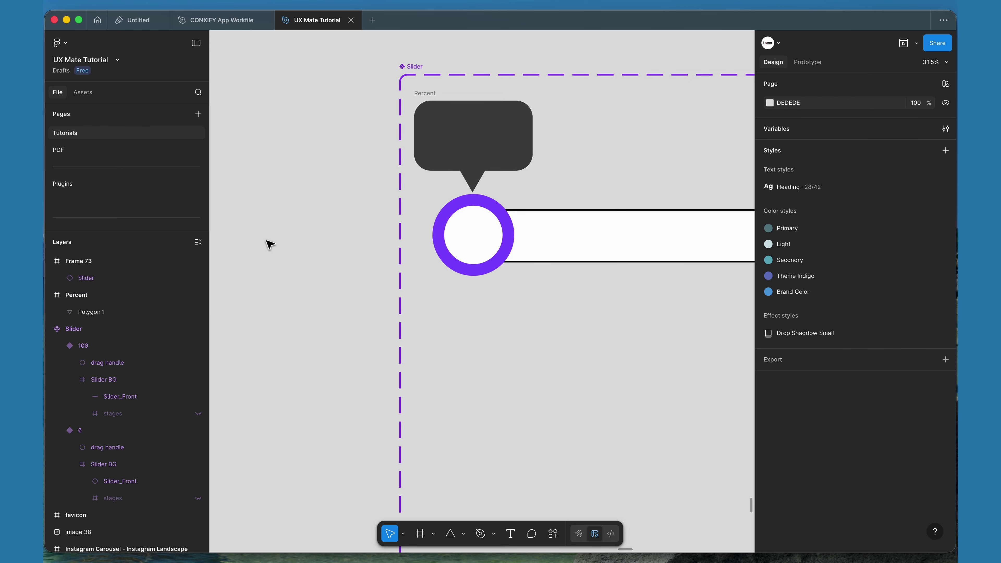
scroll(271, 245, "up", 2)
scroll(271, 244, "right", 2)
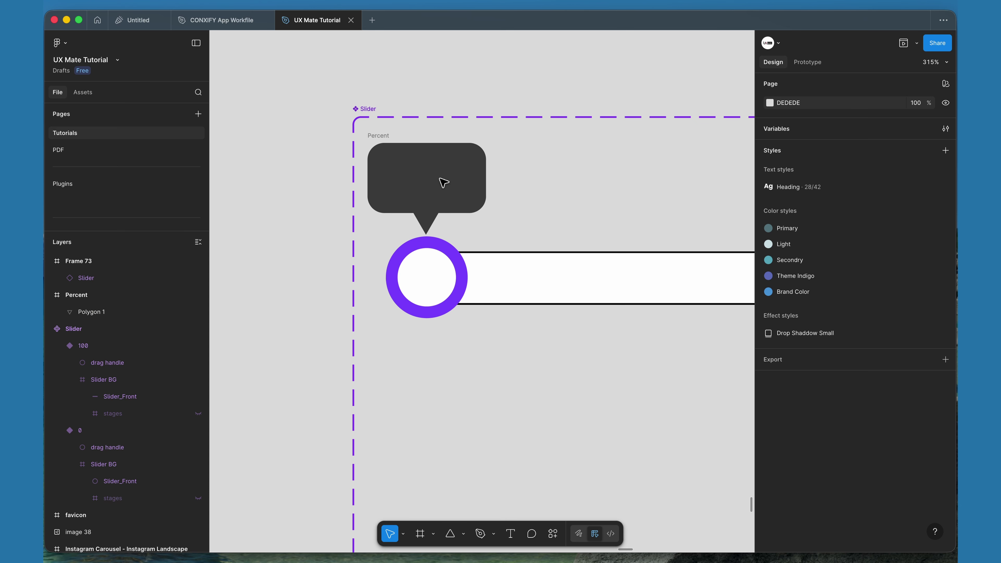
scroll(375, 197, "left", 2)
scroll(375, 197, "down", 1)
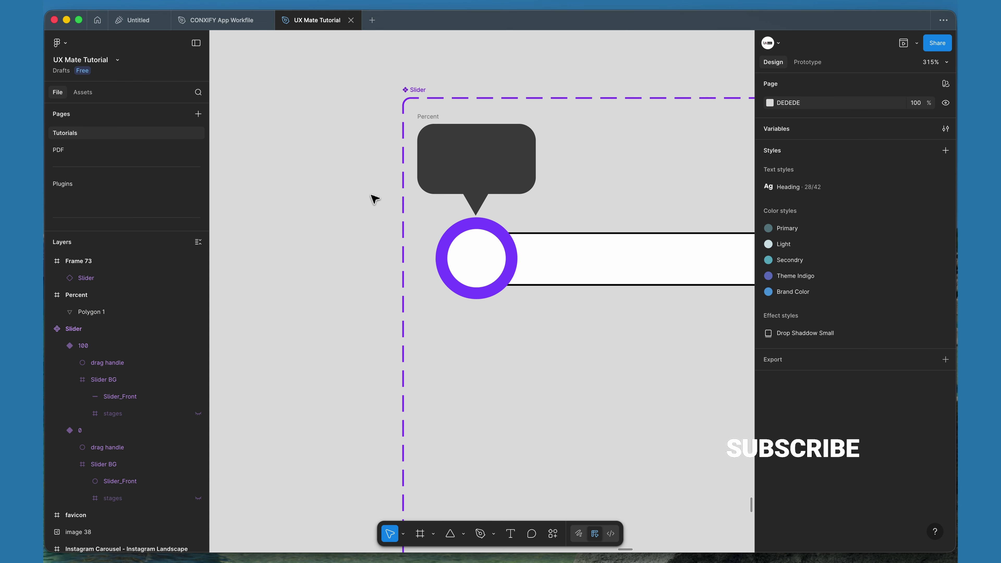
scroll(374, 199, "up", 1)
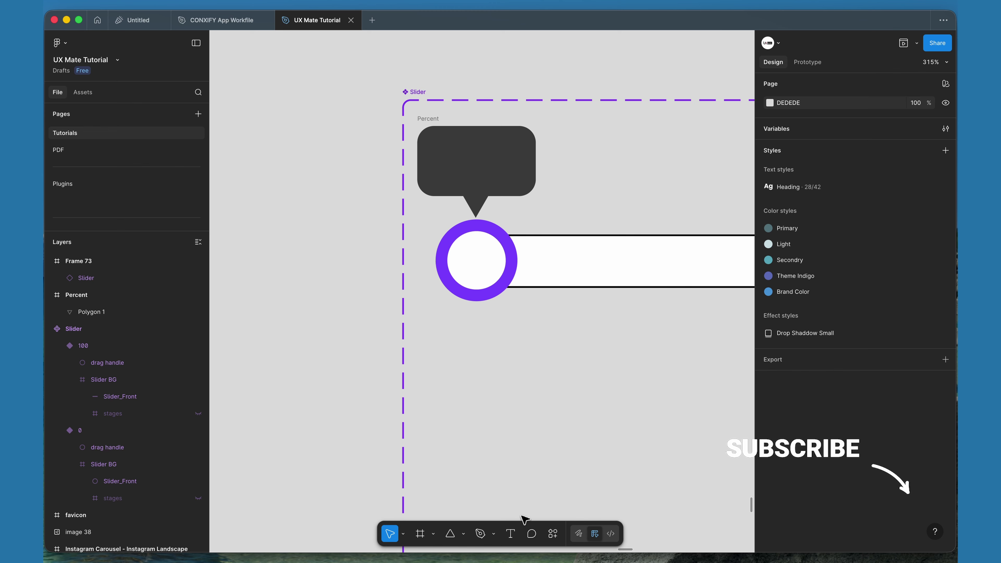
Add the text "0%" on the empty canvas to the left of the Slider component set
left_click(511, 534)
scroll(322, 360, "left", 1)
scroll(322, 360, "up", 1)
scroll(327, 300, "left", 3)
scroll(327, 300, "up", 2)
left_click(333, 243)
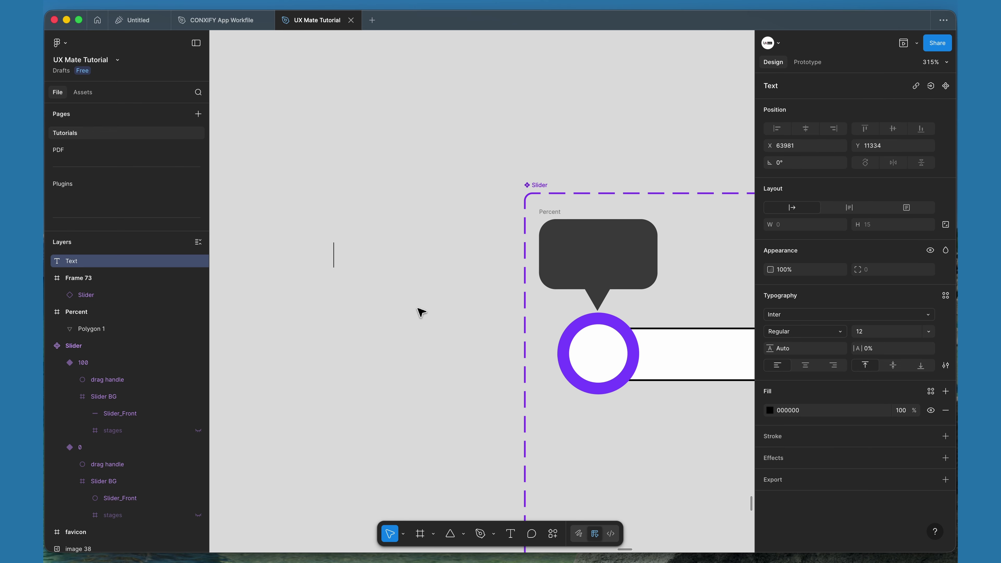
type("0%")
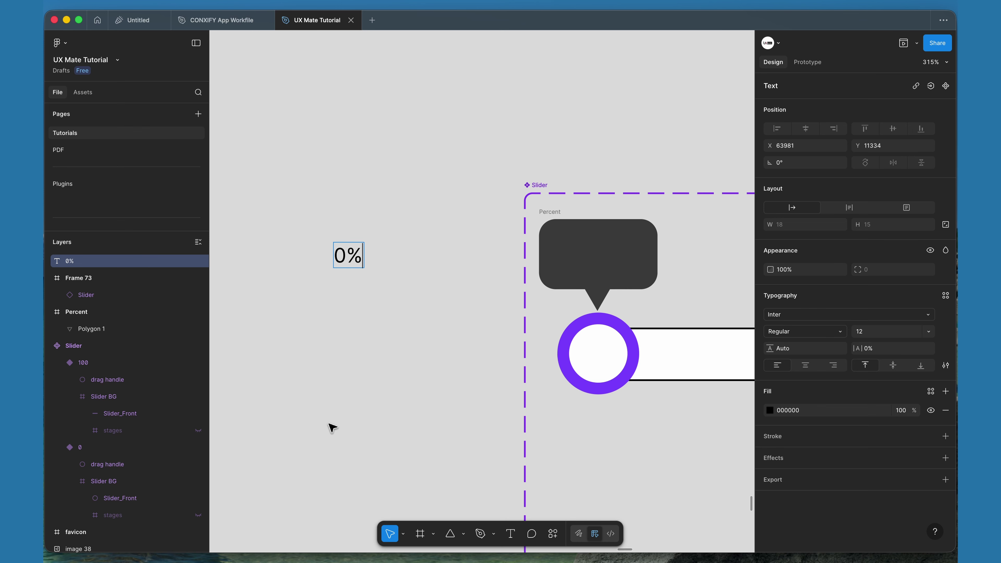
key("Escape")
Duplicate the 0% text directly below the original and change the copy to "20%"
left_click_drag(348, 249, 349, 280)
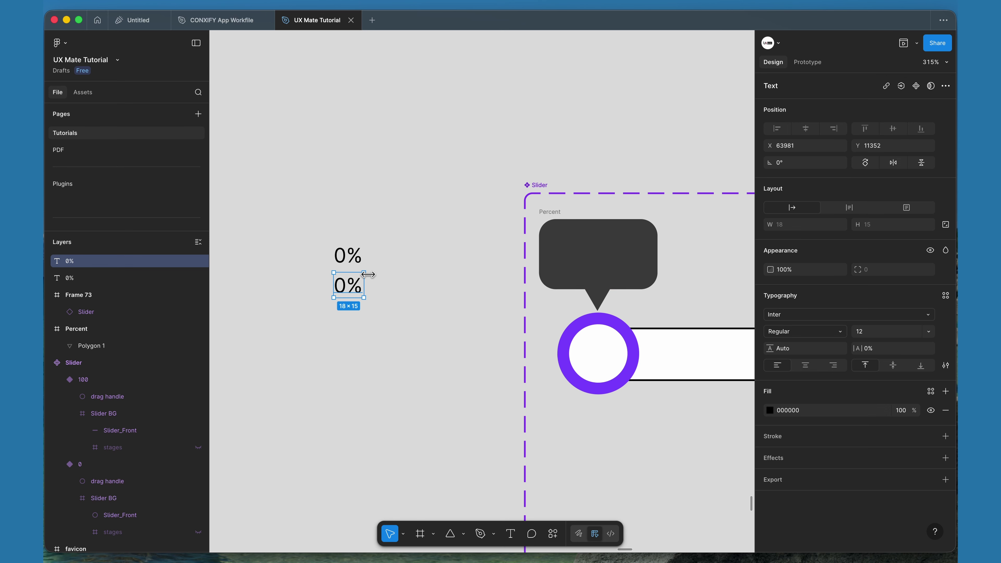
double_click(343, 285)
left_click(345, 283)
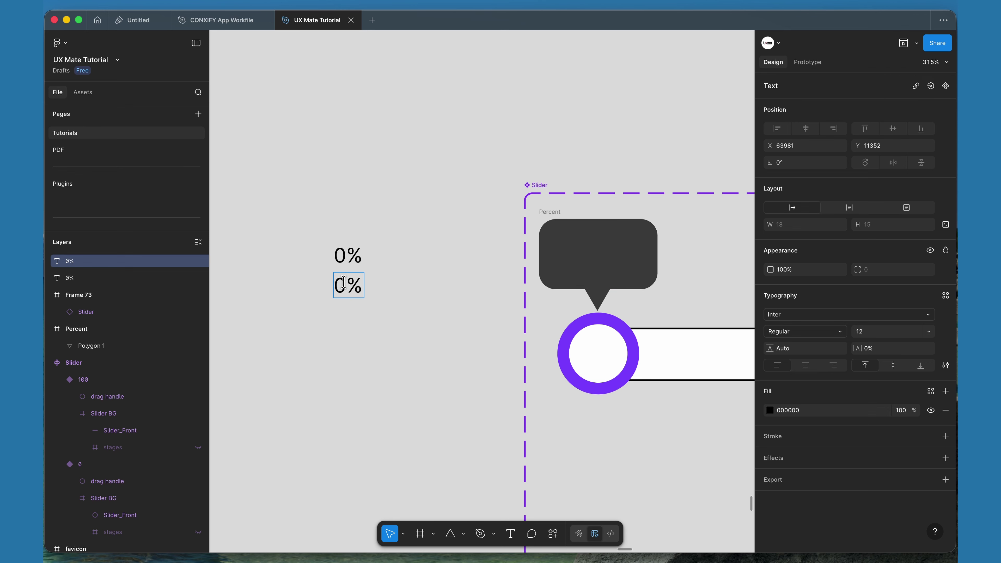
type("2")
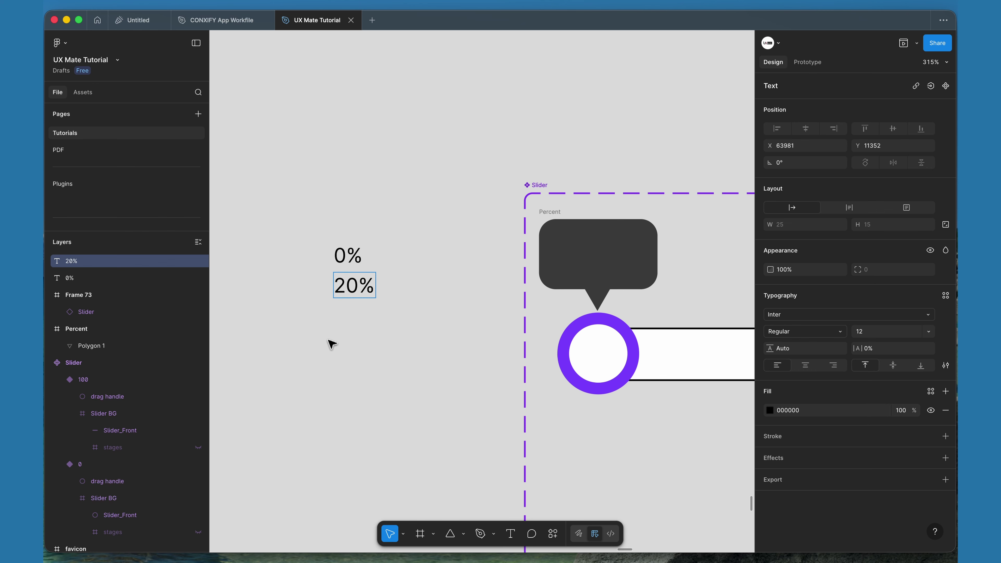
key("Escape")
left_click(348, 340)
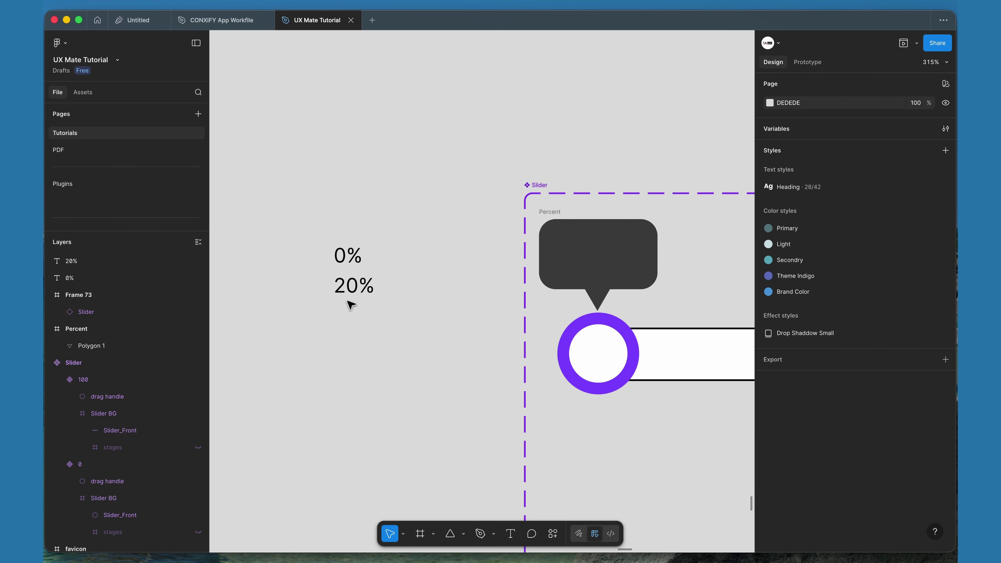
Duplicate the 20% text directly below the original and change the copy to "40%"
left_click(350, 294)
left_click_drag(350, 291, 346, 322)
double_click(342, 319)
left_click(342, 319)
key("BackSpace")
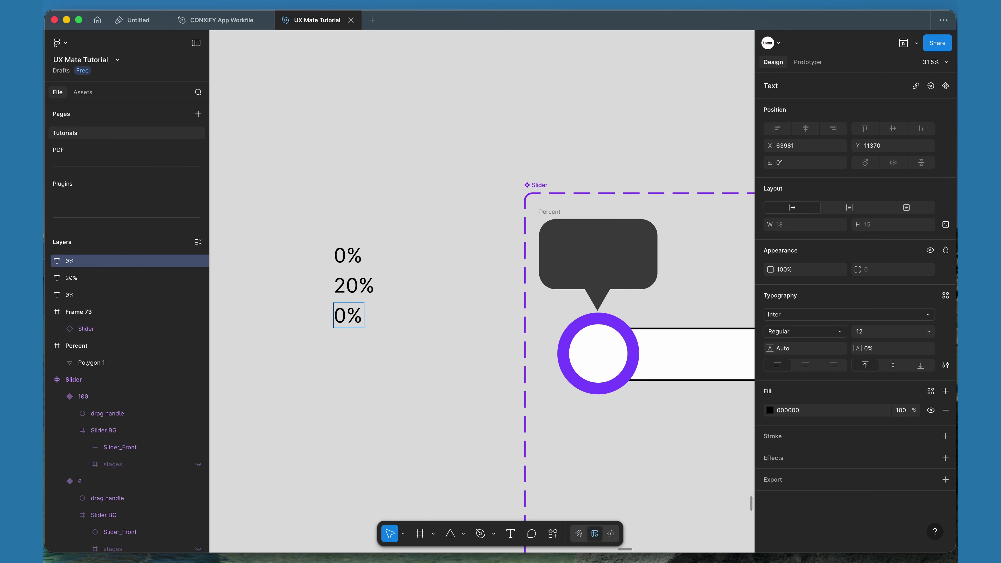
type("4")
key("Escape")
Duplicate the 40% text directly below it and change the copy to "60%"
left_click_drag(350, 317, 350, 347)
double_click(342, 349)
left_click(343, 349)
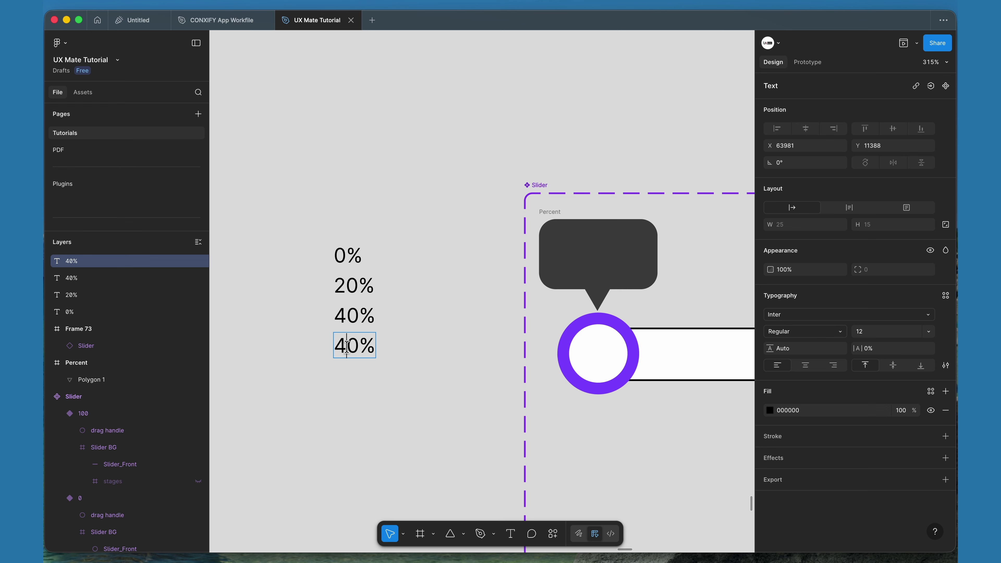
key("BackSpace")
type("6")
key("Escape")
Duplicate the 60% text directly below it and change the copy to "80%"
left_click_drag(354, 344, 354, 374)
double_click(354, 374)
left_click(344, 376)
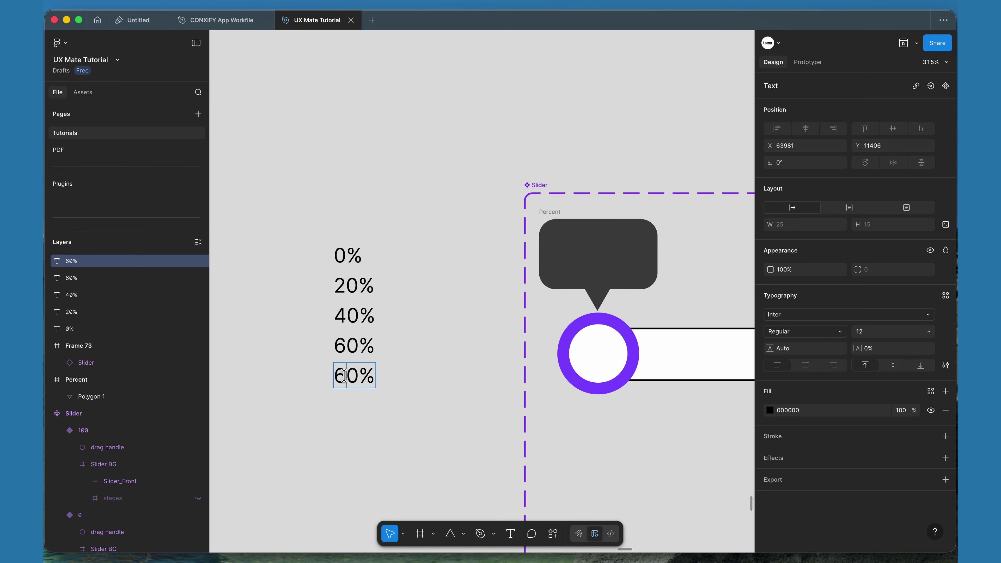
key("BackSpace")
type("8")
key("Escape")
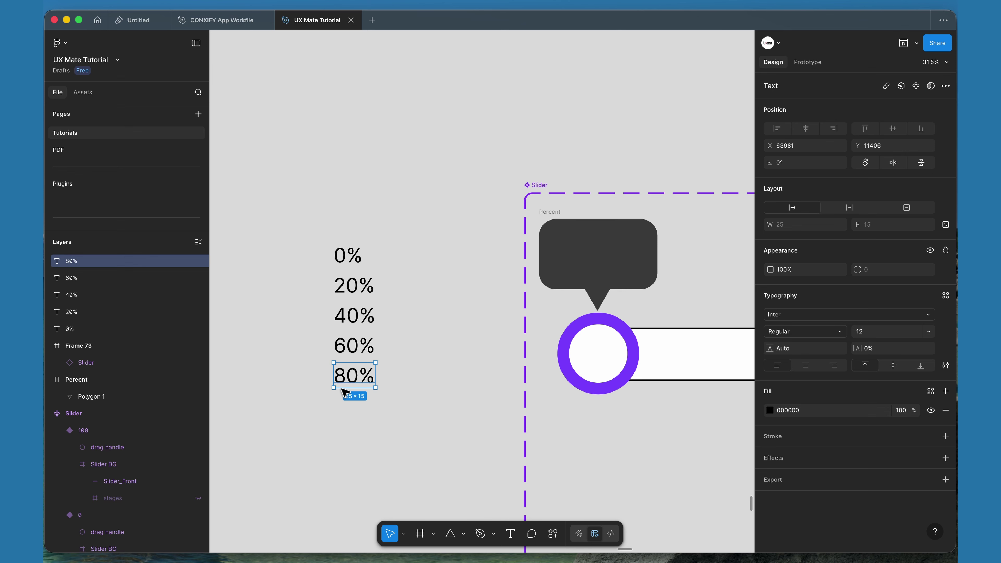
Duplicate the 80% text directly below it and change the copy to "100%"
left_click_drag(355, 374, 355, 405)
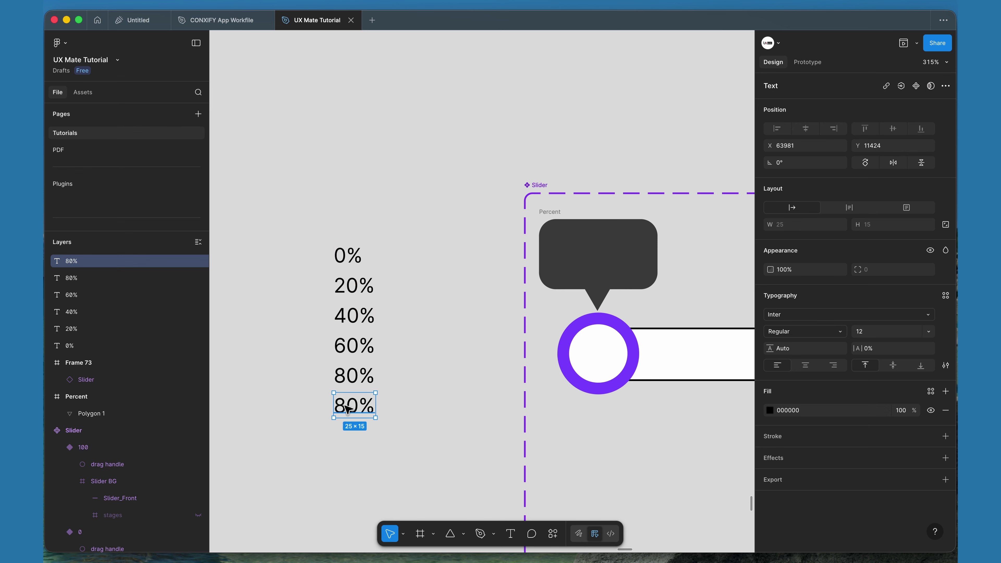
double_click(342, 406)
left_click(346, 405)
key("BackSpace")
type("100")
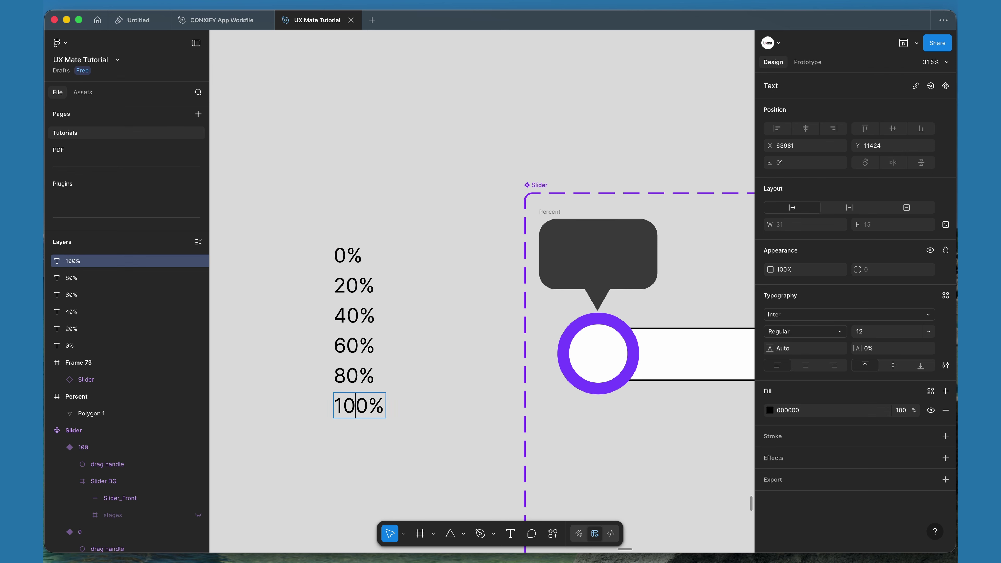
key("BackSpace")
key("Escape")
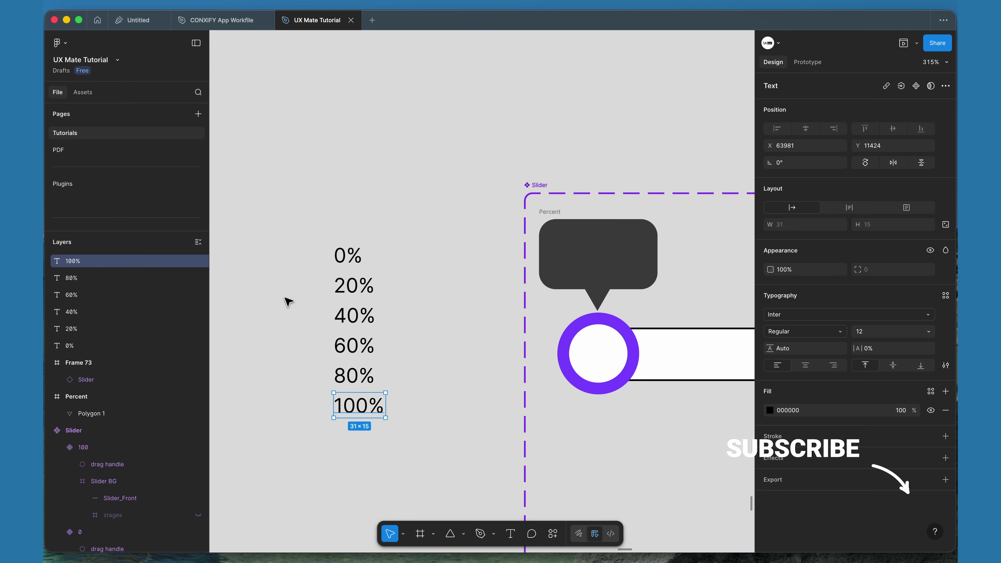
Wrap the six percentage texts in an auto layout frame and name it "Percent"
left_click_drag(314, 171, 374, 249)
left_click_drag(437, 342, 447, 426)
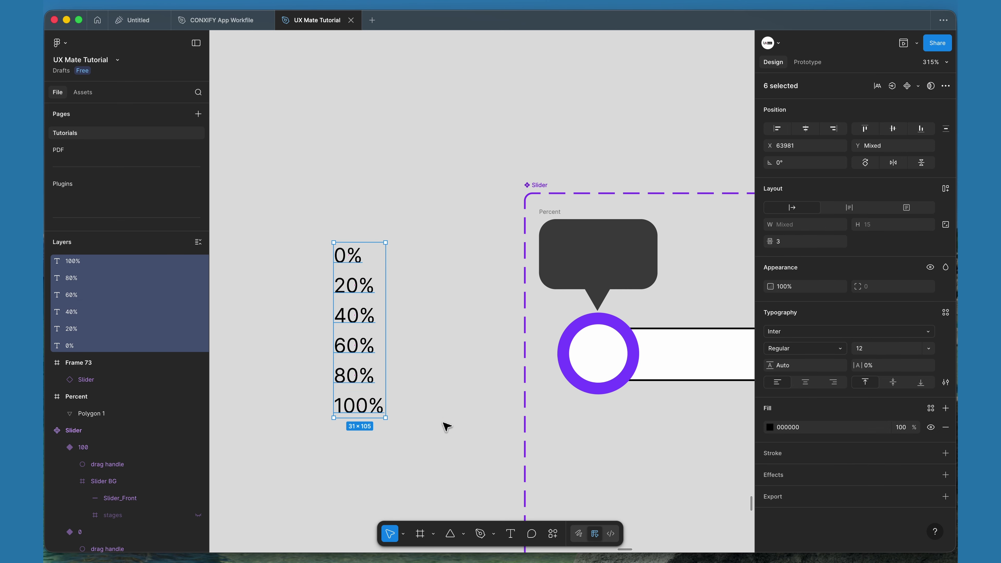
key("shift+a")
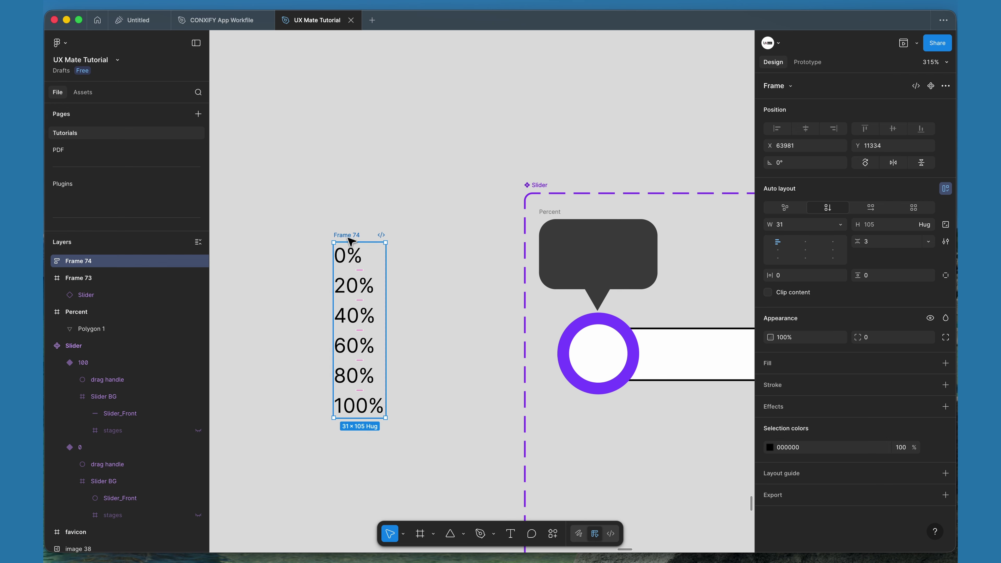
double_click(352, 235)
type("Percent")
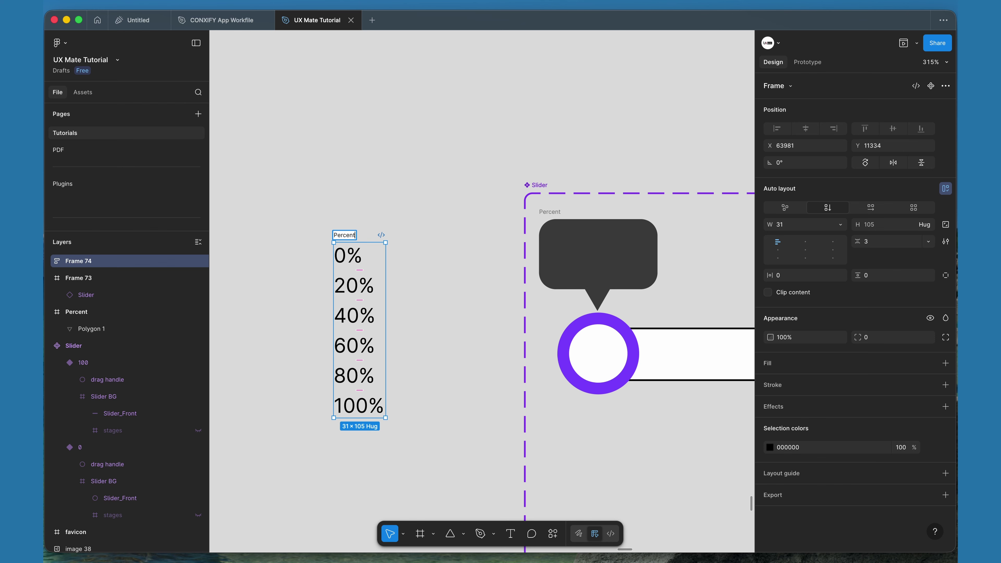
key("Return")
Rename the dark rounded frame above the drag handle to "Tooltip"
left_click(548, 212)
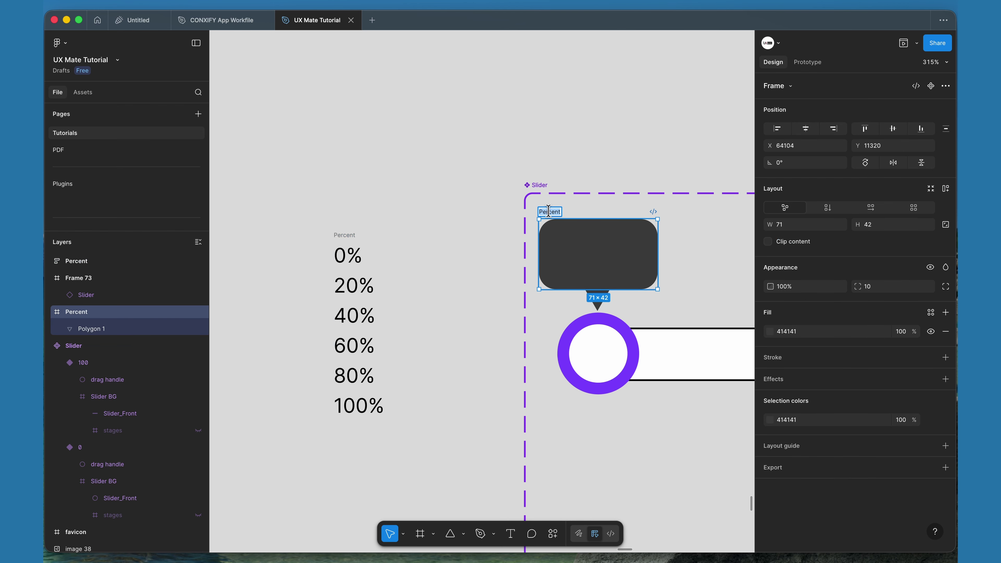
type("Too")
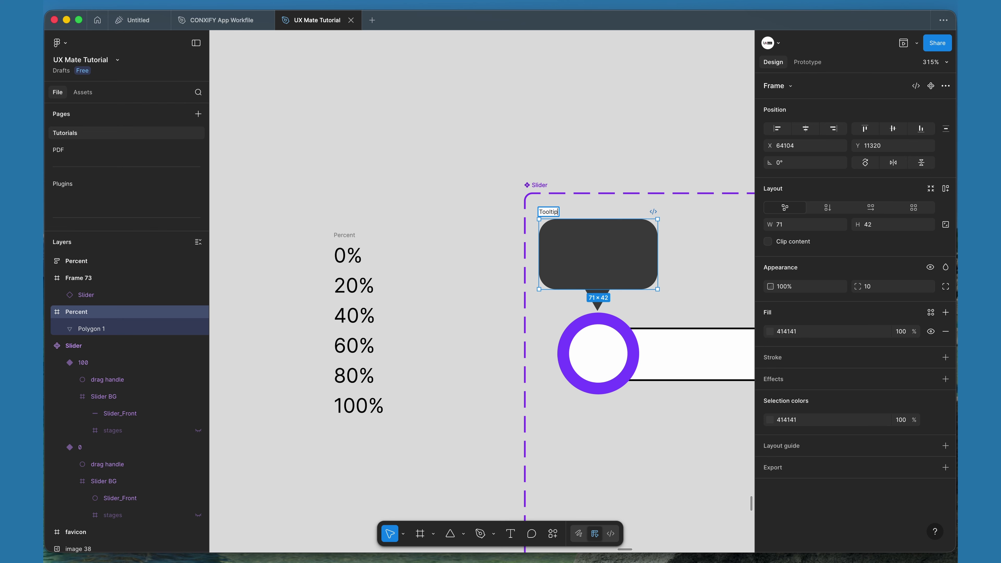
type("ltip")
key("Return")
Set the Percent auto layout's alignment to top center and make its six texts fill the container width
left_click(344, 235)
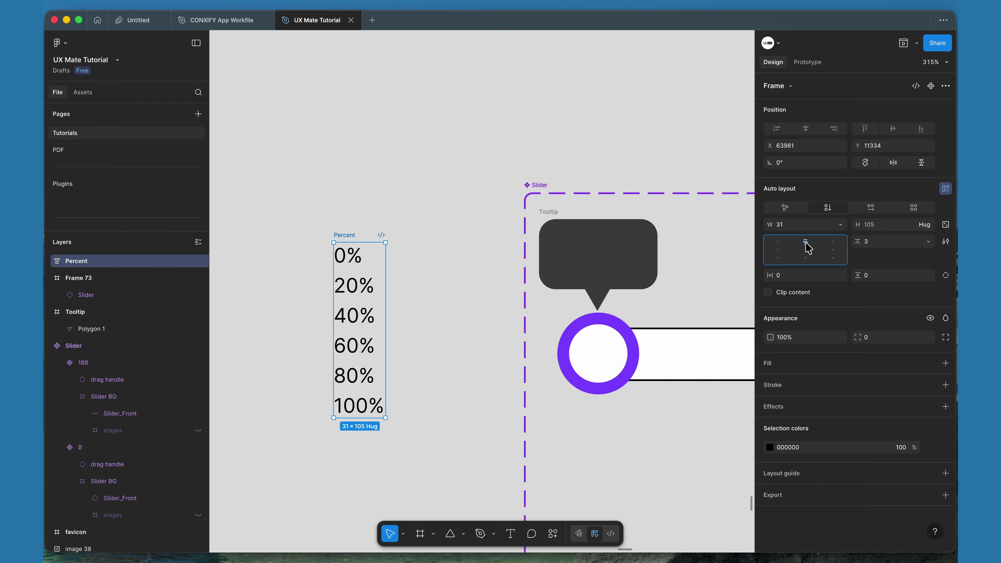
double_click(346, 259)
left_click(280, 275)
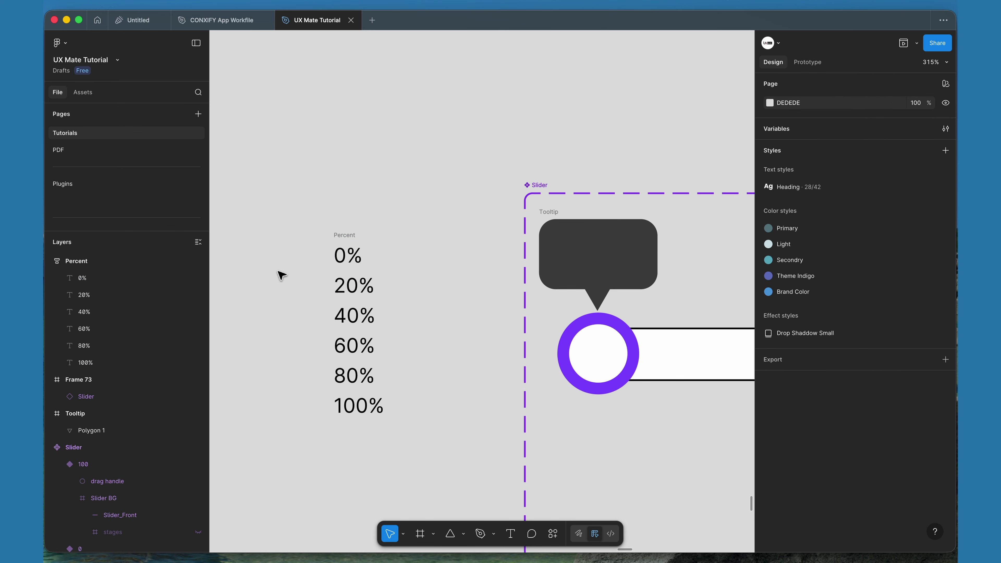
left_click_drag(279, 262, 406, 422)
left_click(442, 387)
left_click(350, 236)
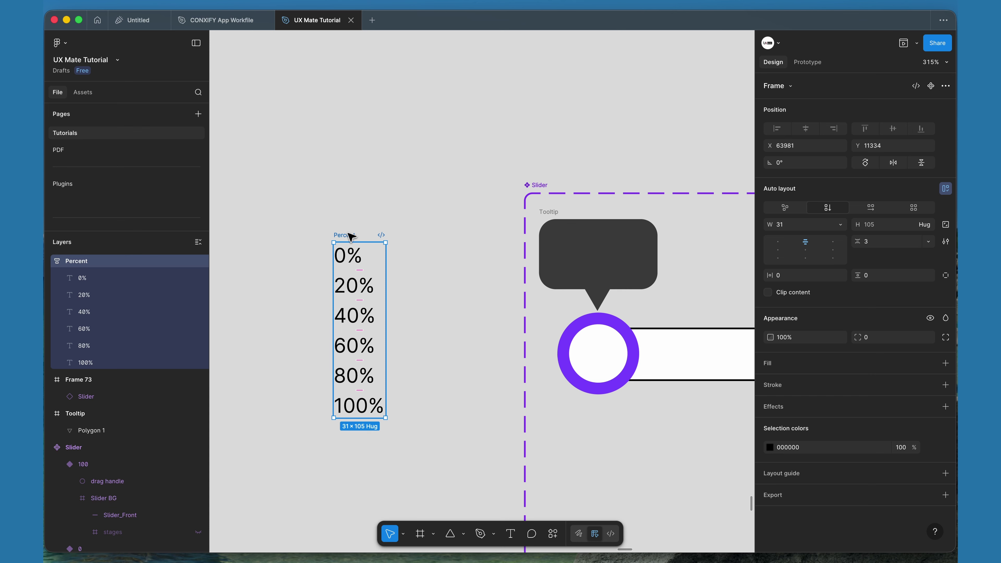
key("Return")
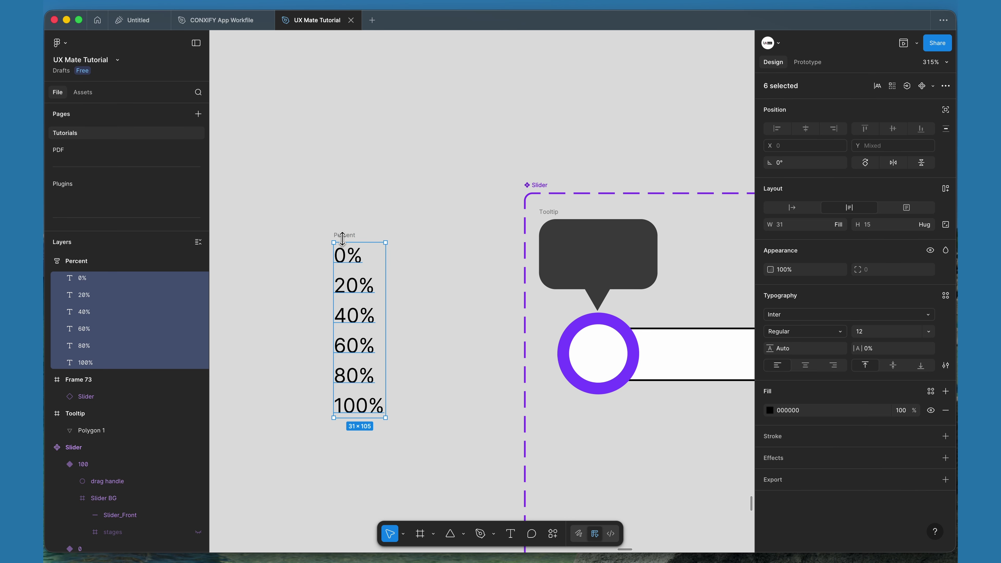
key("Escape")
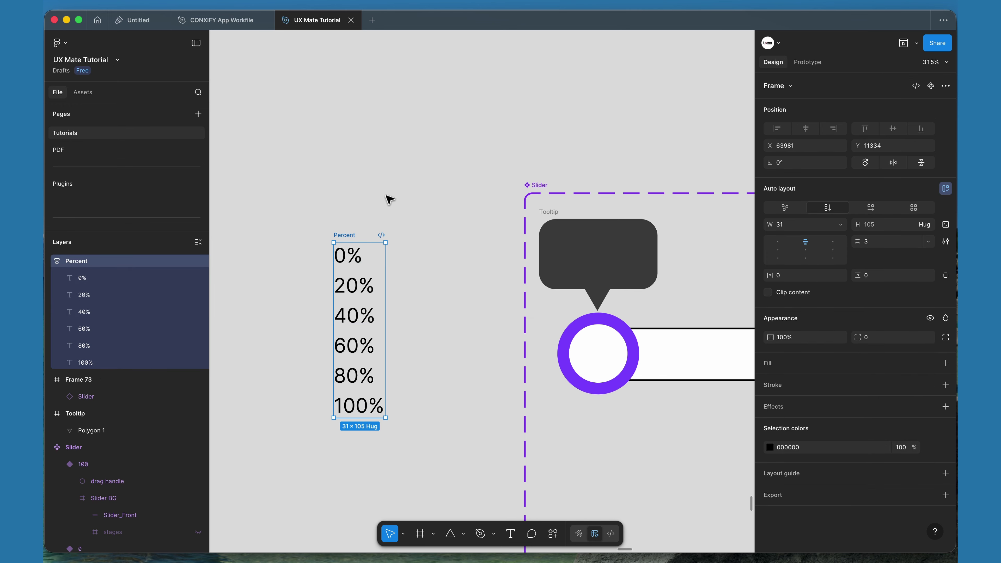
Center the text alignment of all six percentage texts in the Percent frame
key("Return")
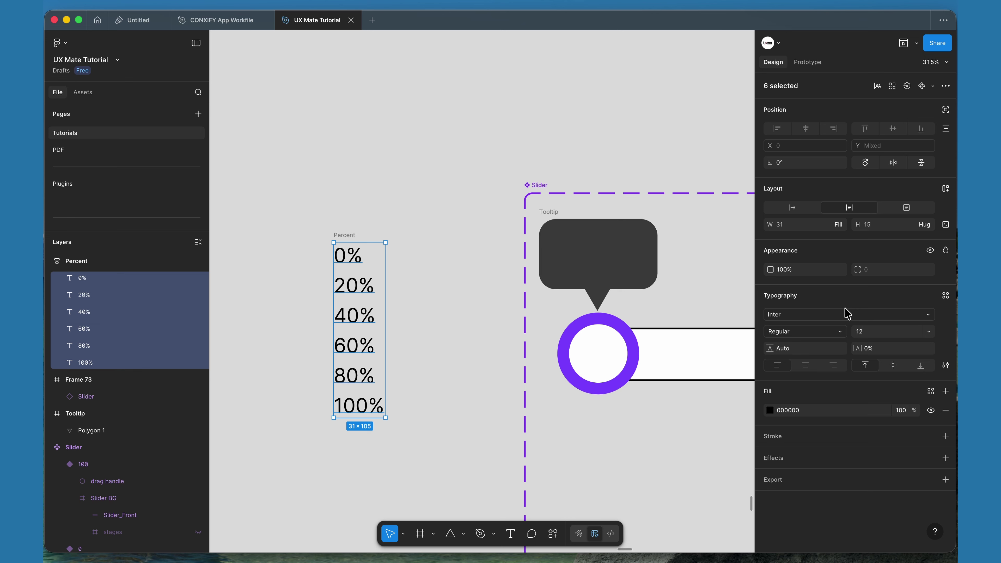
left_click(805, 366)
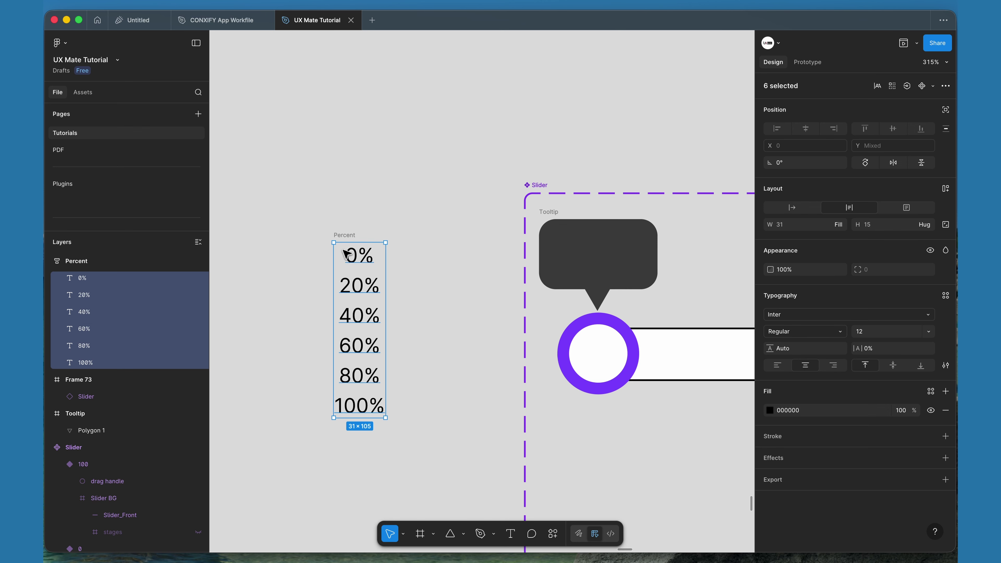
left_click(373, 228)
Turn on Clip content for the Percent frame and reduce its height to 15, leaving only 0% in view
left_click(349, 235)
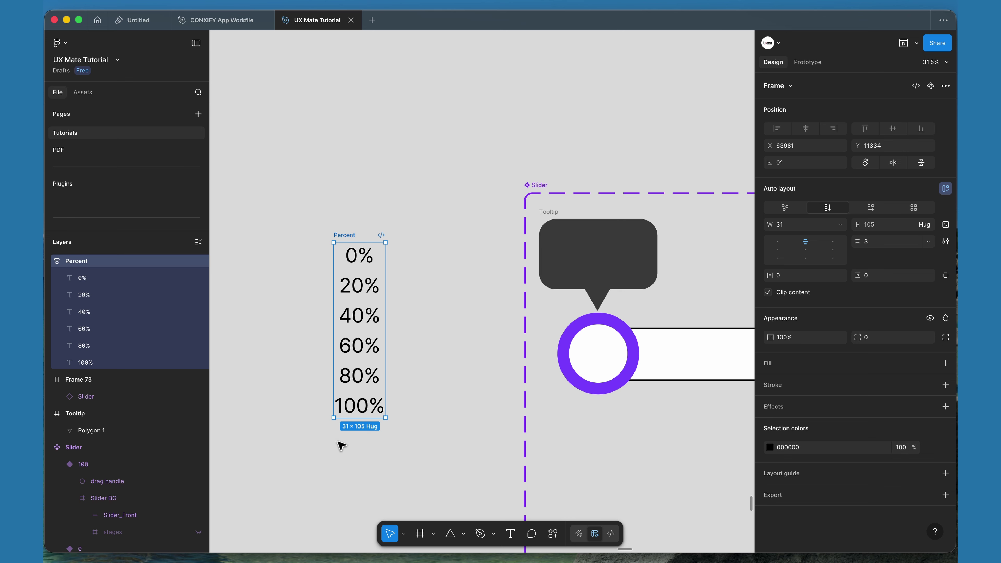
left_click_drag(350, 415, 353, 267)
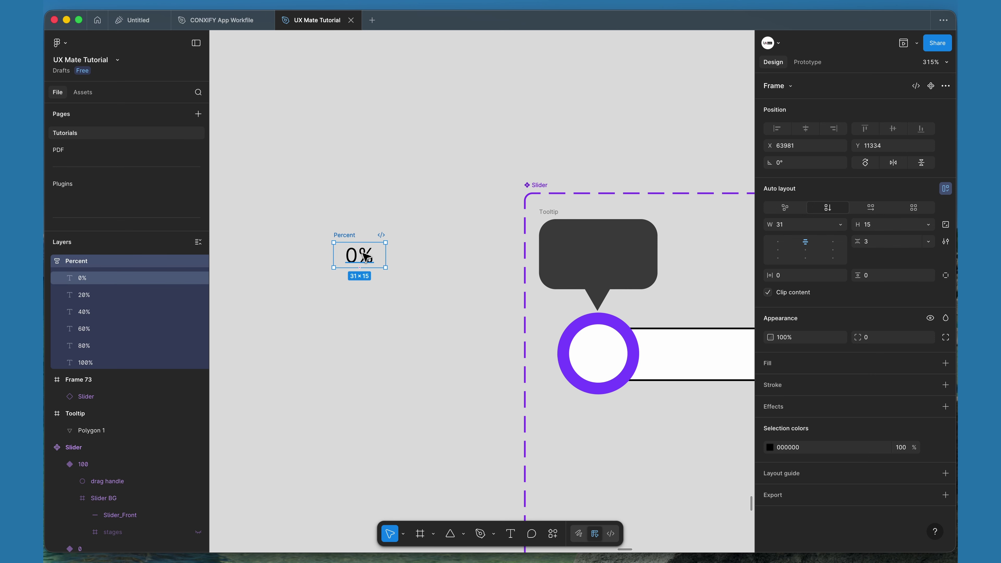
Remove the auto layout from the Percent frame and move the frame inside the Tooltip
left_click(945, 189)
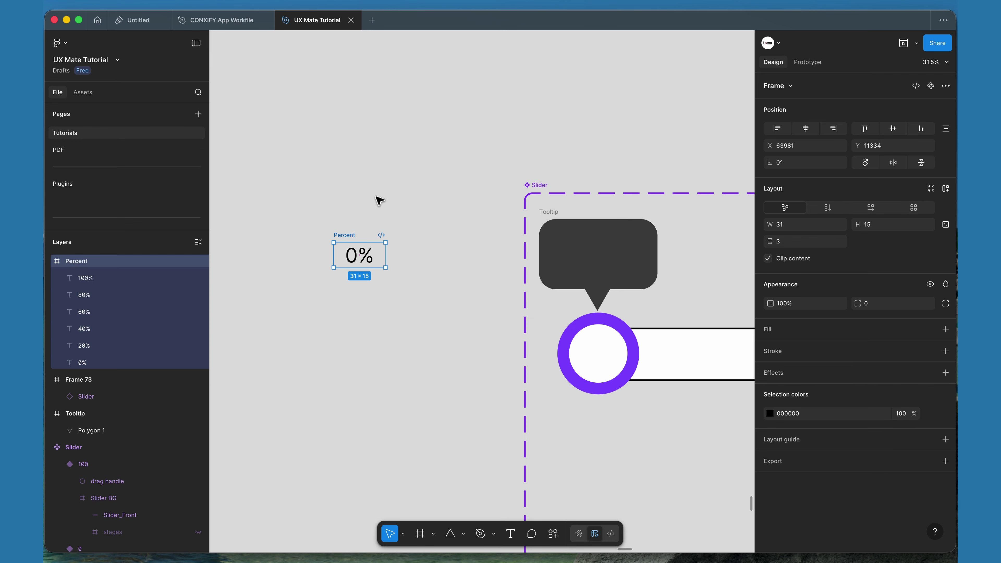
key("alt+shift+a")
left_click(356, 222)
left_click_drag(345, 237, 589, 237)
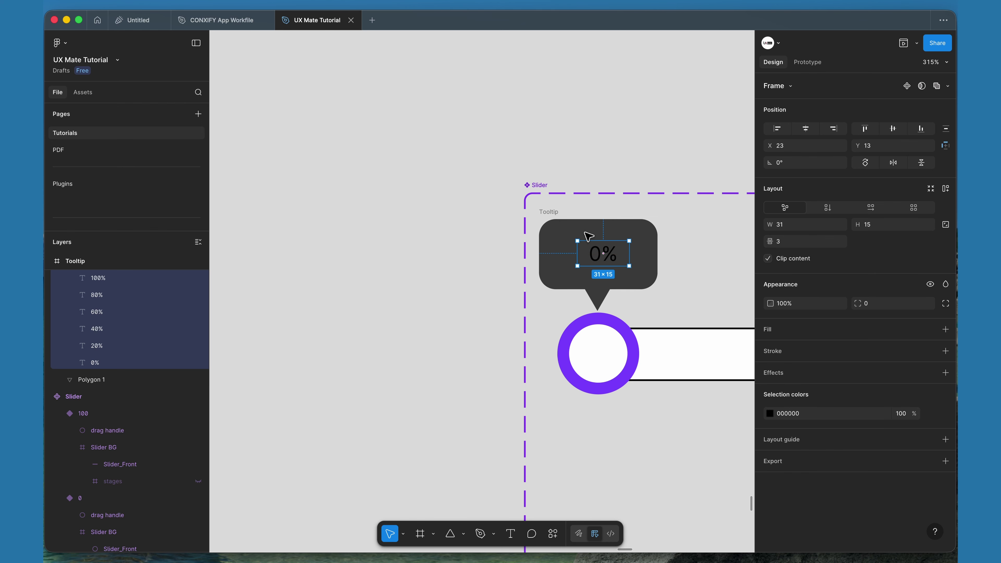
Change the color of the Percent frame's texts to white, FFFFFF
left_click(772, 413)
left_click(331, 328)
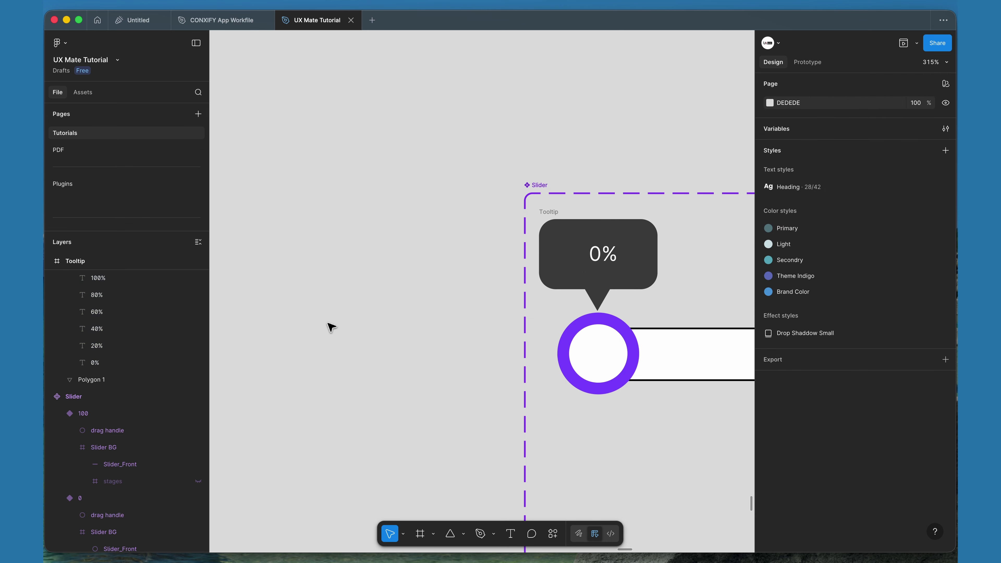
left_click(605, 257)
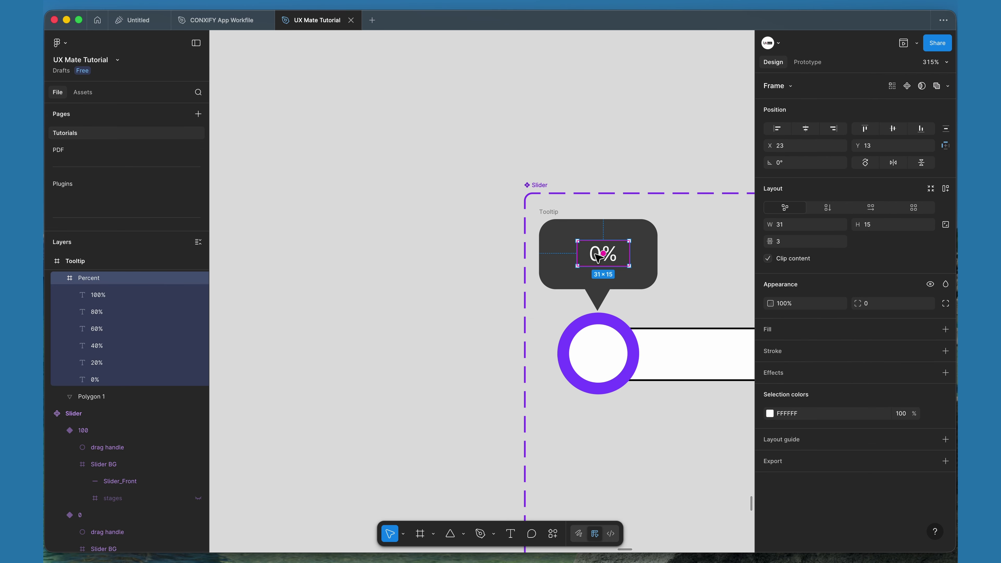
left_click(556, 272)
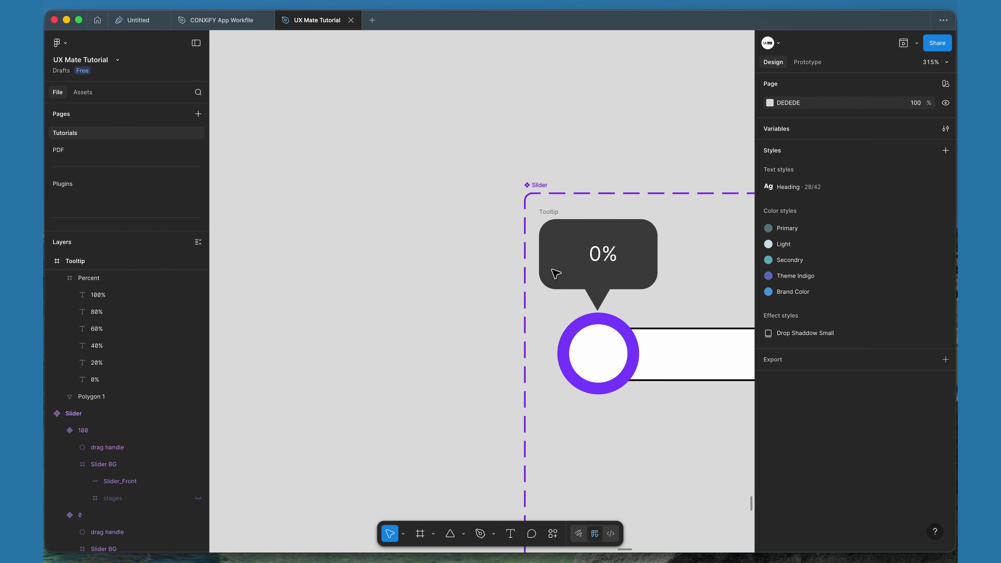
Center the Percent frame horizontally and vertically within the Tooltip
left_click(578, 257)
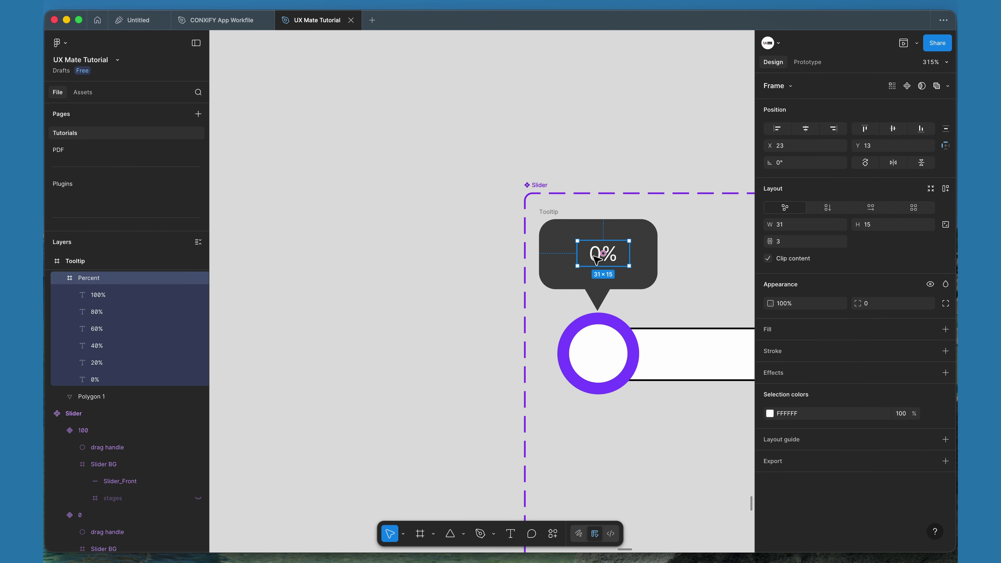
left_click(805, 129)
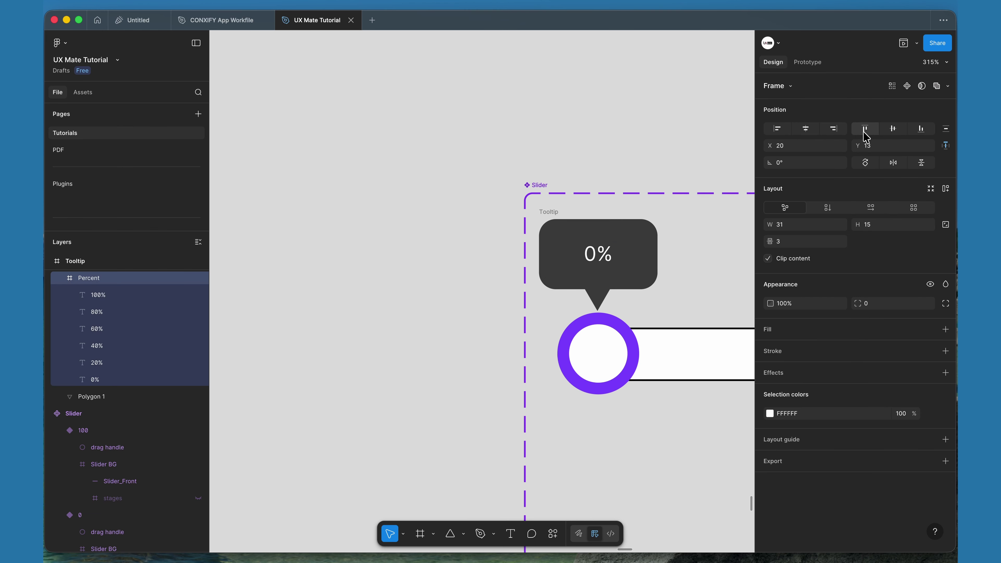
left_click(893, 129)
left_click(366, 363)
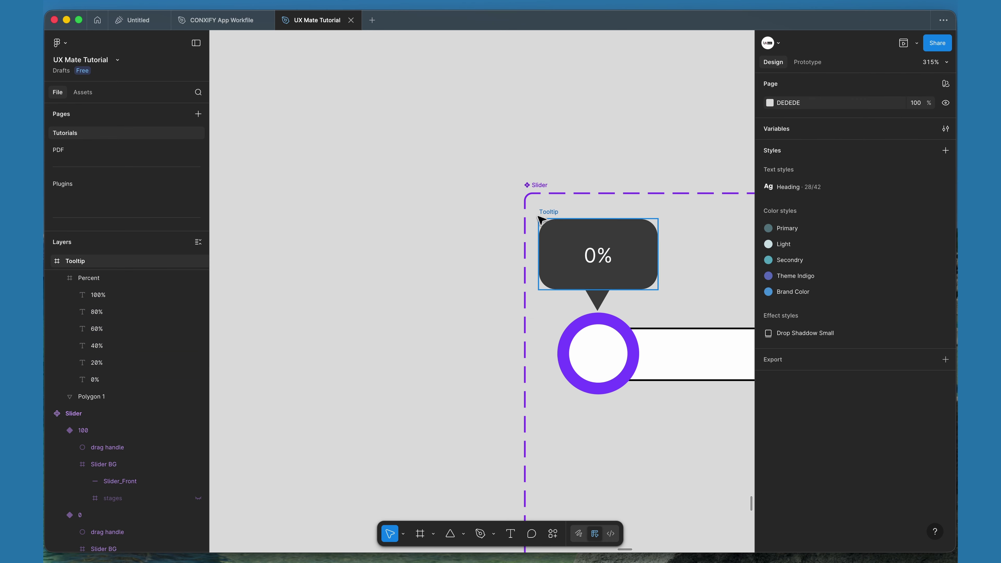
Examine the Tooltip above the drag handle and the slider instance in Frame 73
left_click(548, 212)
scroll(546, 215, "right", 5)
scroll(546, 215, "down", 2)
scroll(523, 302, "down", 10)
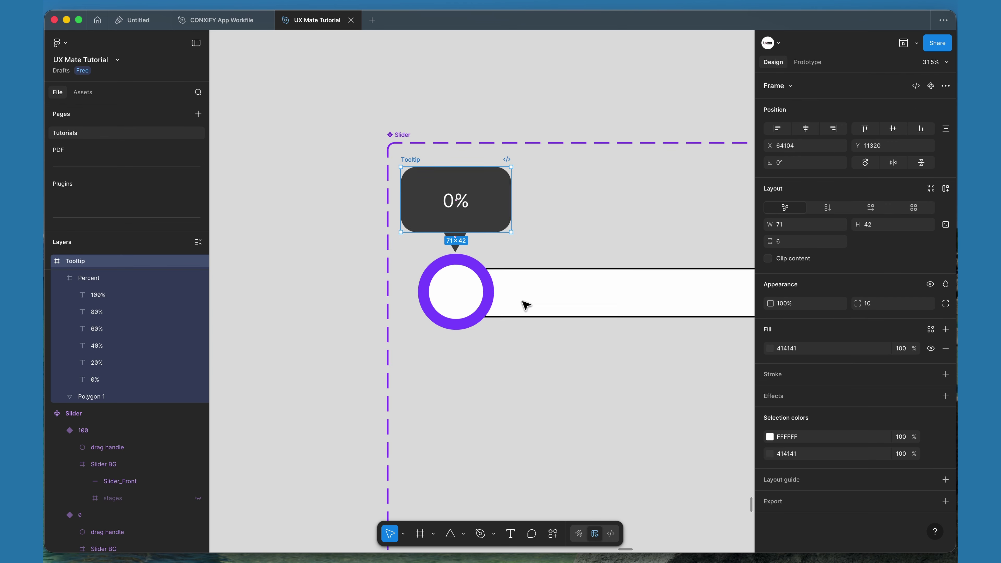
scroll(525, 302, "left", 5)
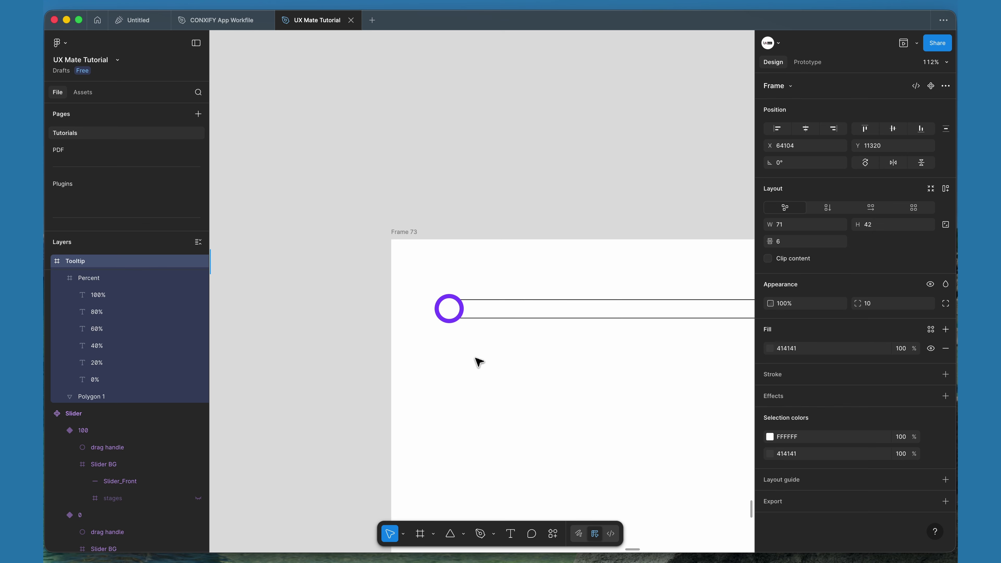
scroll(476, 358, "right", 5)
scroll(476, 358, "down", 3)
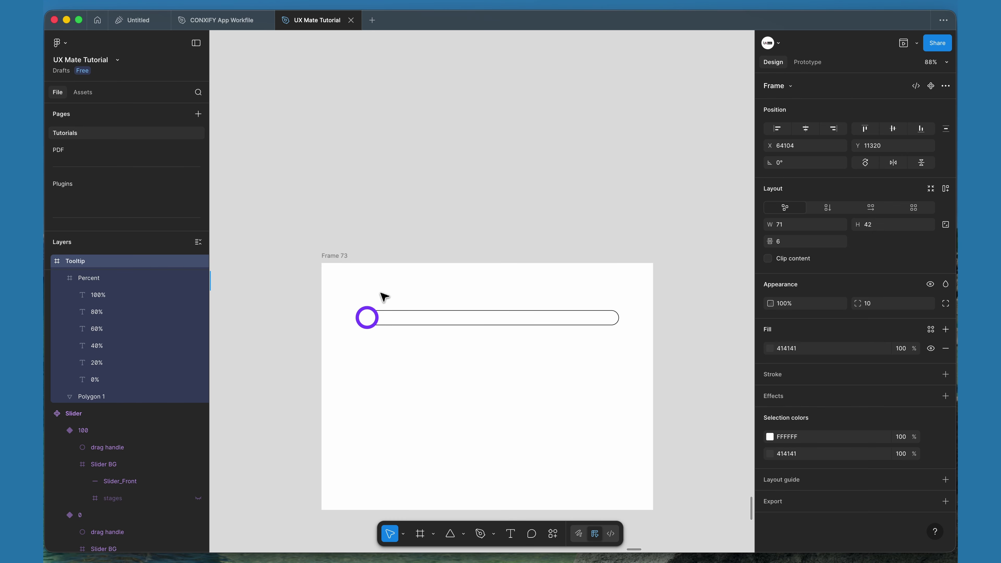
scroll(365, 320, "left", 3)
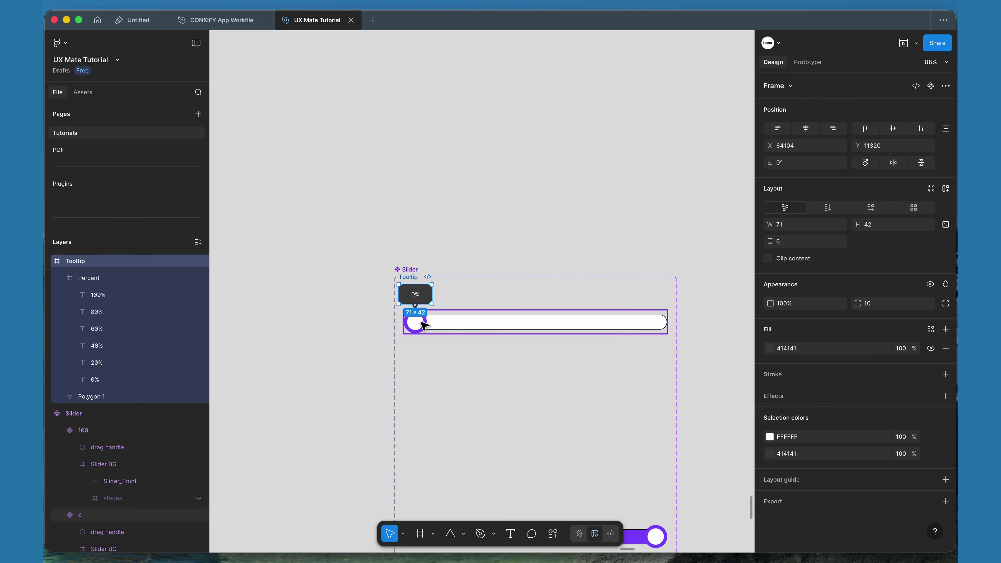
scroll(420, 339, "up", 5)
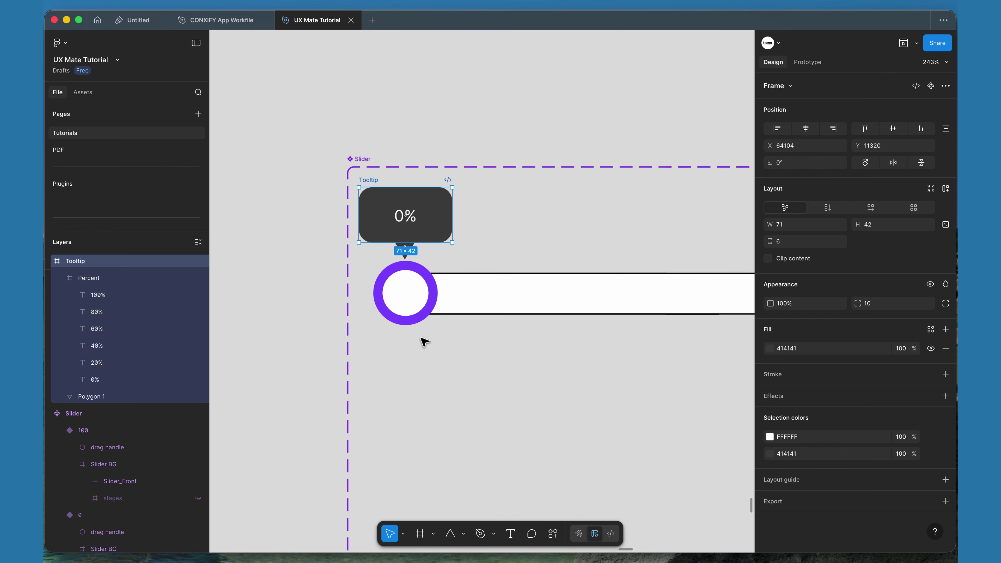
Delete the 100 variant from the Slider component set
left_click(426, 305)
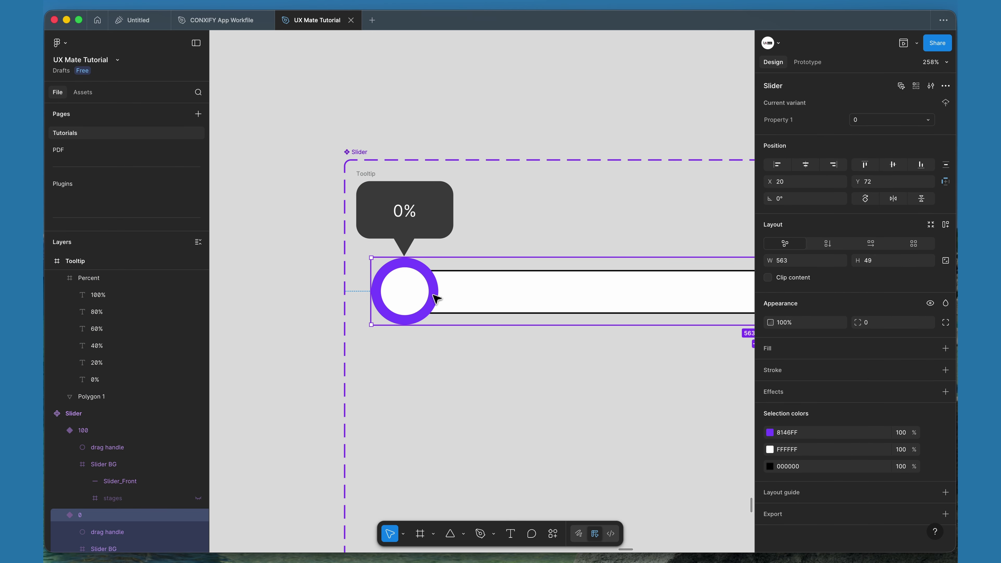
scroll(351, 409, "down", 3)
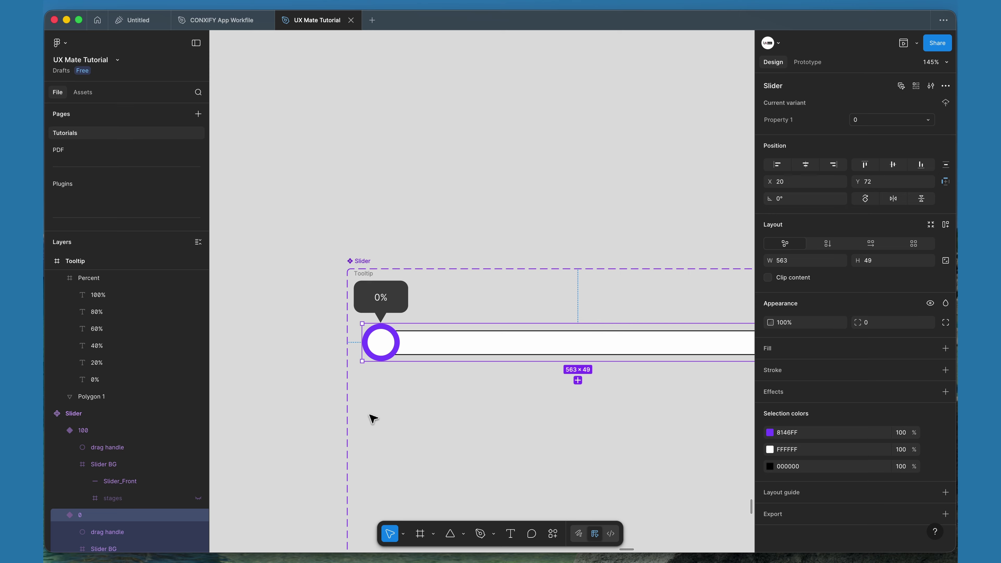
scroll(373, 418, "down", 5)
scroll(373, 416, "down", 5)
scroll(385, 410, "down", 1)
left_click(397, 406)
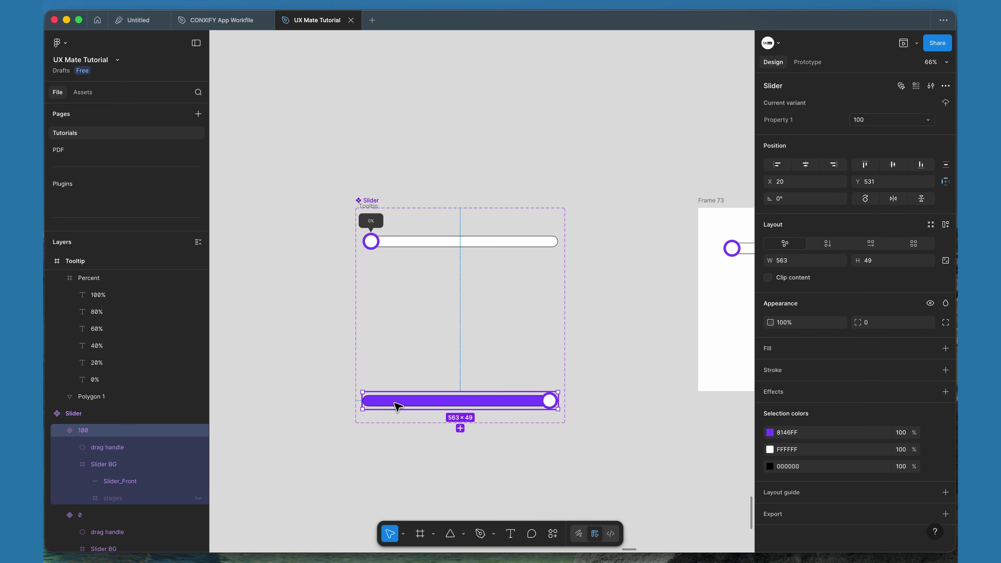
key("Delete")
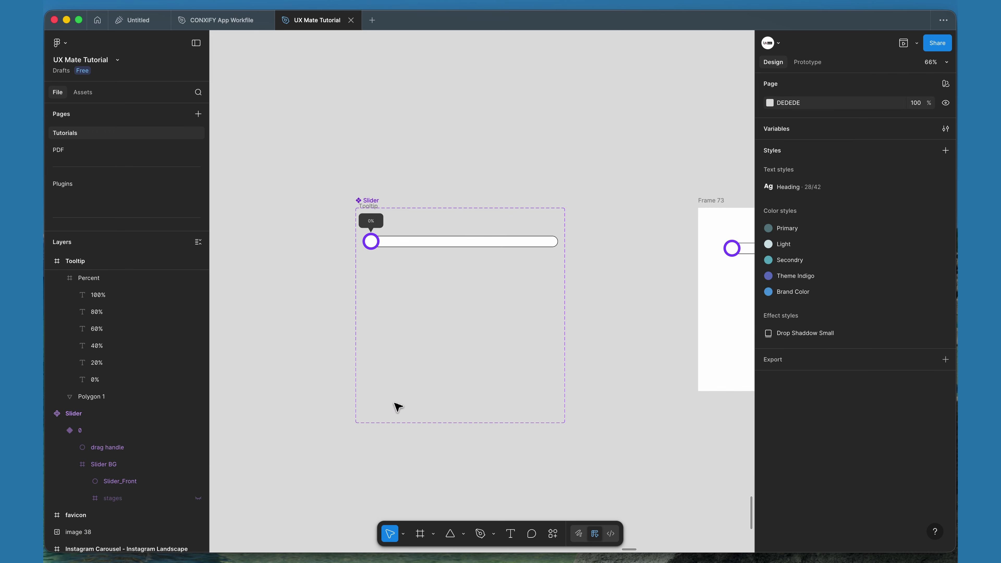
Move the Tooltip layer into the Slider's 0 variant, above the drag handle layer
left_click(402, 246)
scroll(403, 249, "up", 4)
scroll(403, 251, "up", 2)
scroll(403, 251, "left", 2)
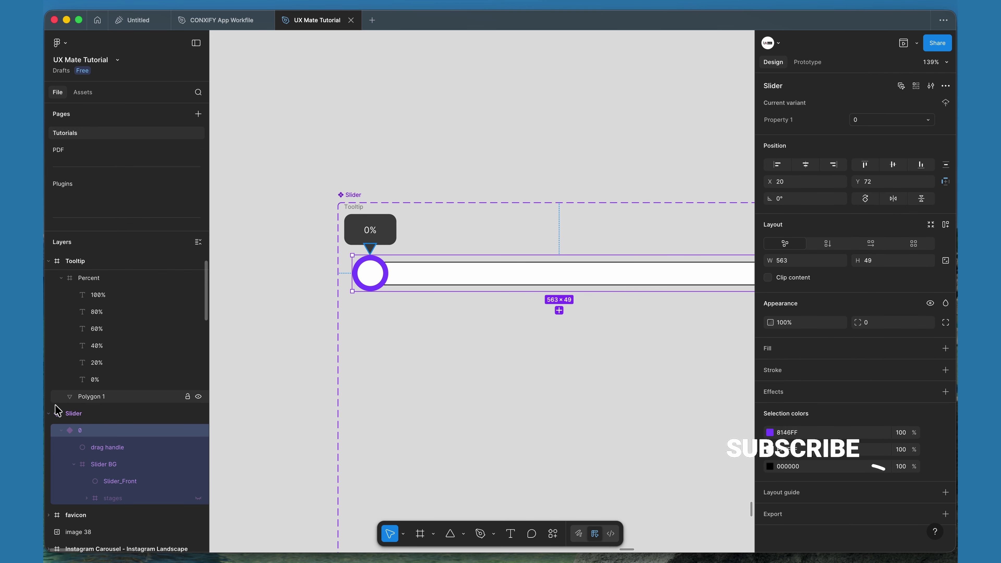
scroll(59, 294, "up", 2)
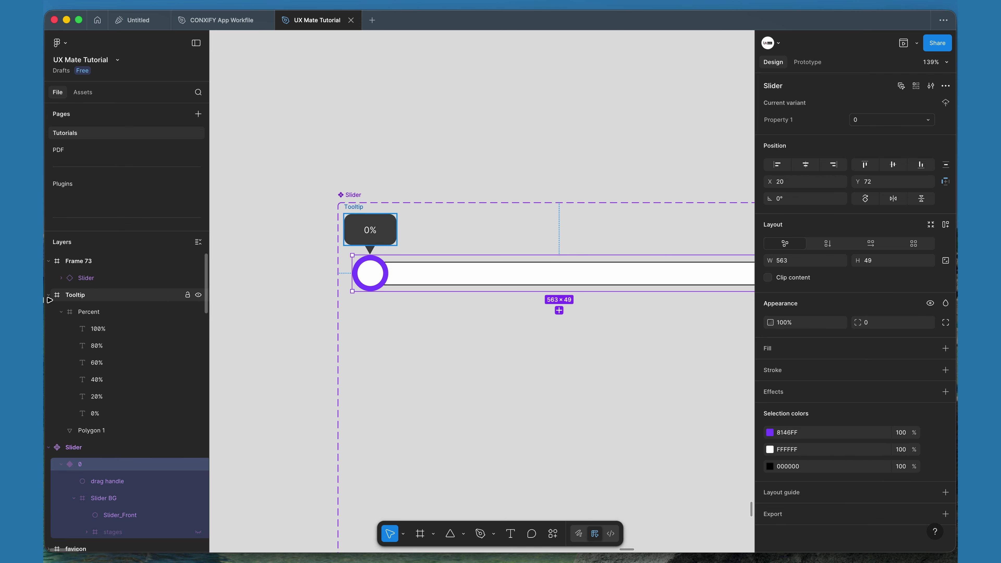
left_click(49, 295)
left_click(88, 296)
left_click_drag(74, 297, 98, 331)
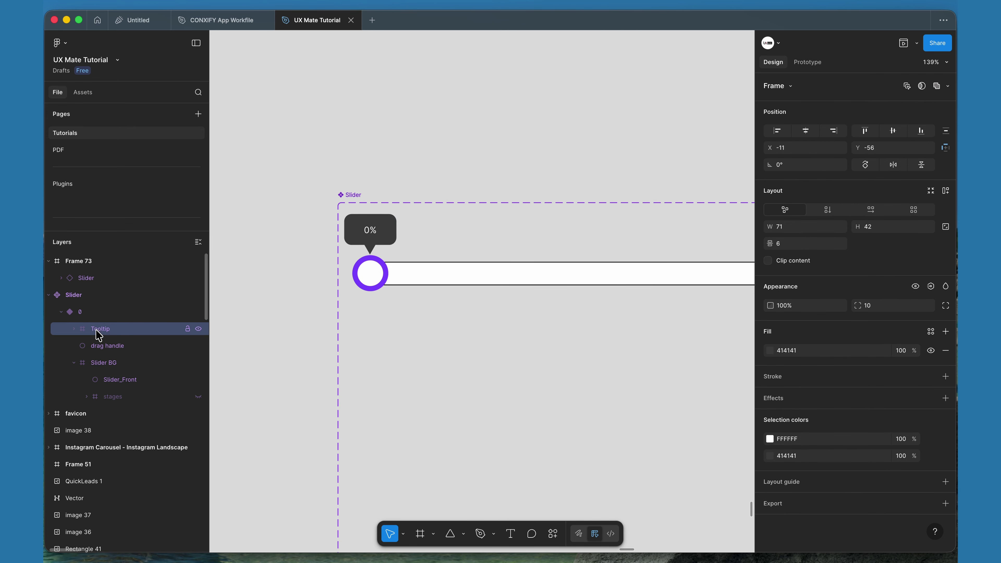
Rename the Slider's 0 variant by setting its Property 1 value to start
left_click(100, 314)
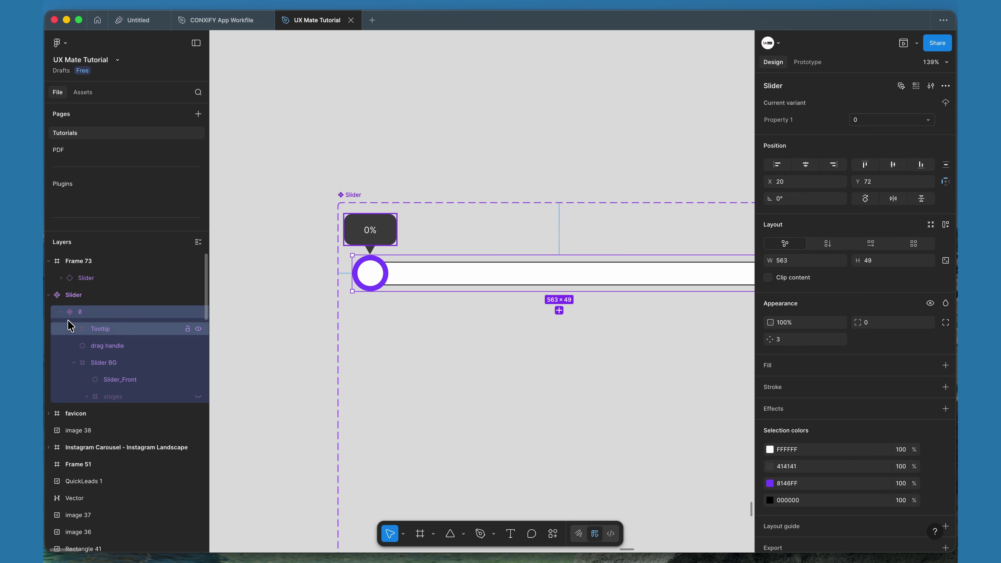
left_click(61, 312)
double_click(86, 314)
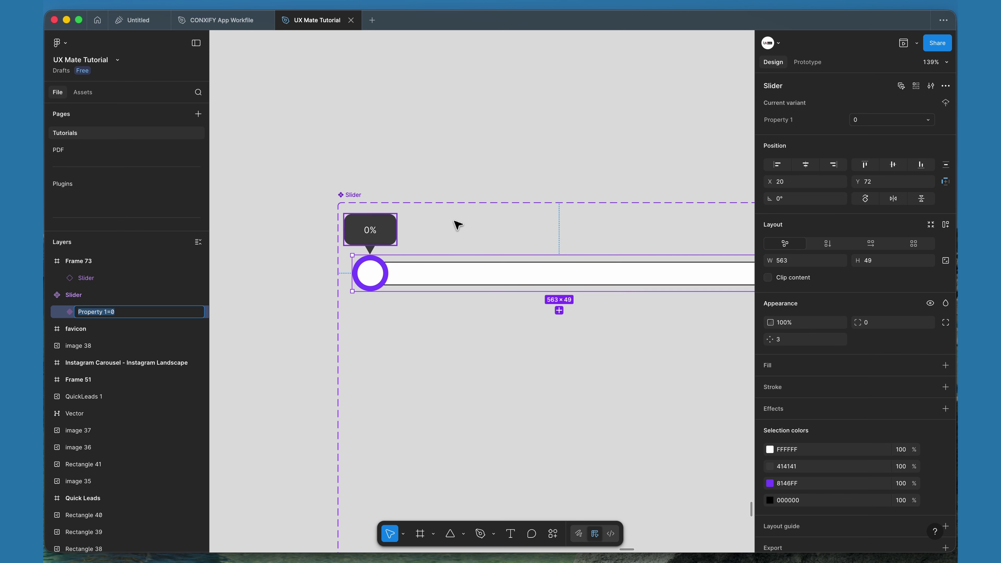
left_click(883, 125)
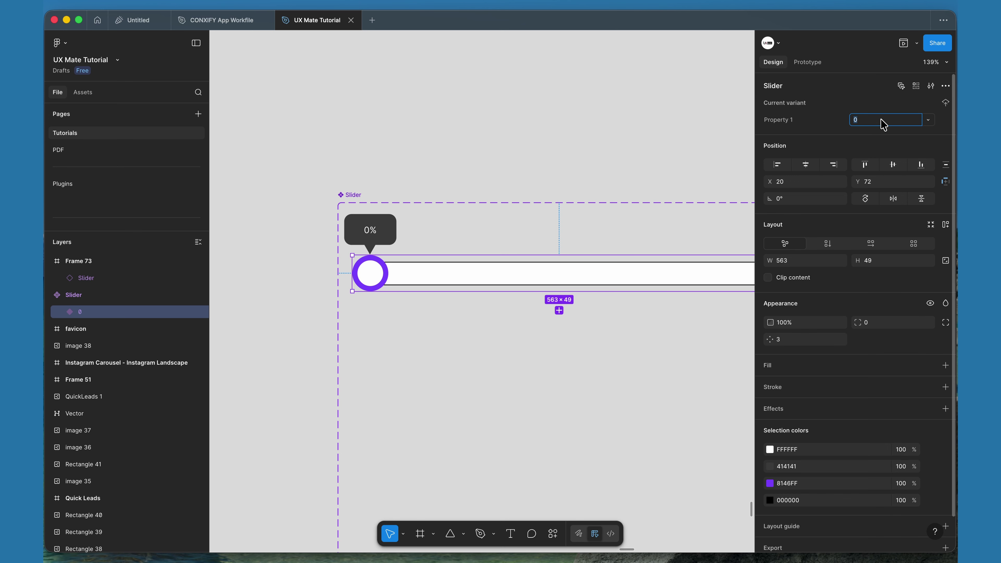
key("Return")
Make the hidden stages frame inside the start variant's Slider BG visible
left_click(61, 312)
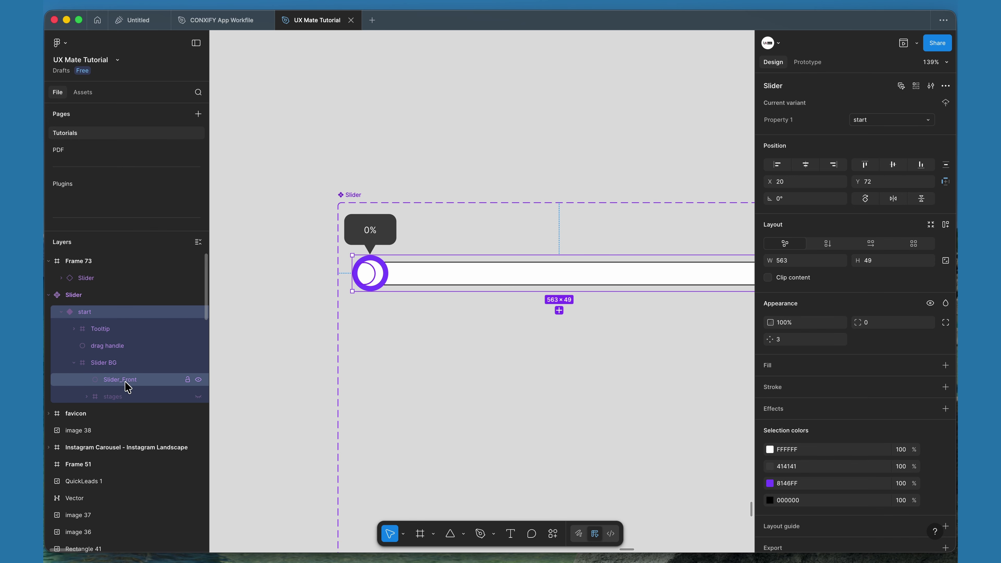
left_click(128, 398)
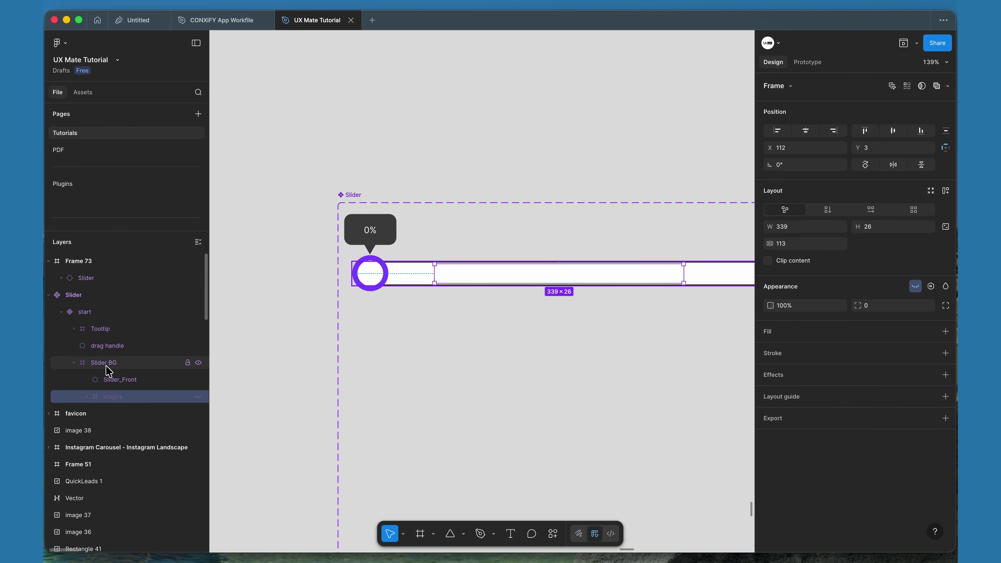
left_click(198, 396)
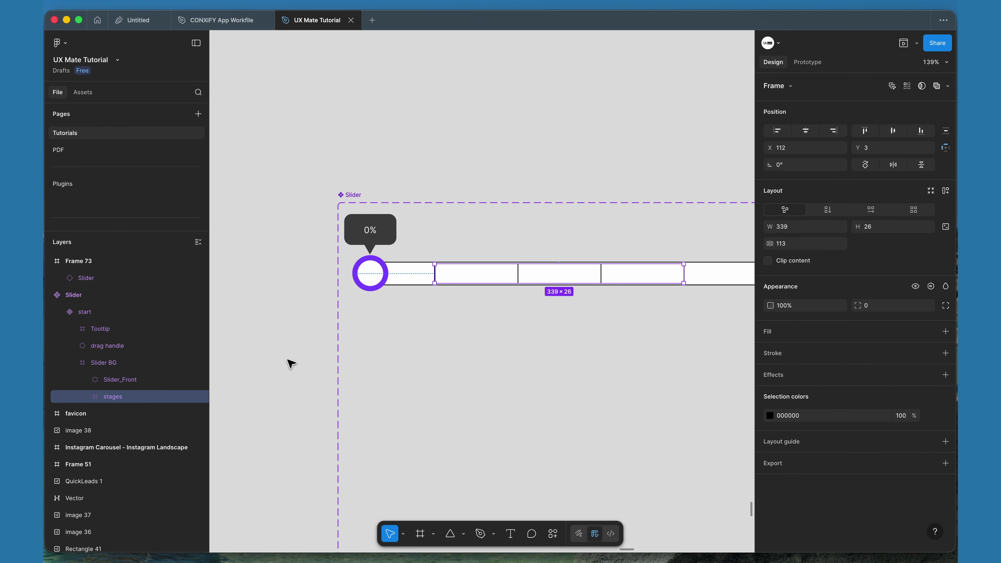
scroll(405, 349, "down", 5)
scroll(405, 347, "down", 1)
left_click(488, 144)
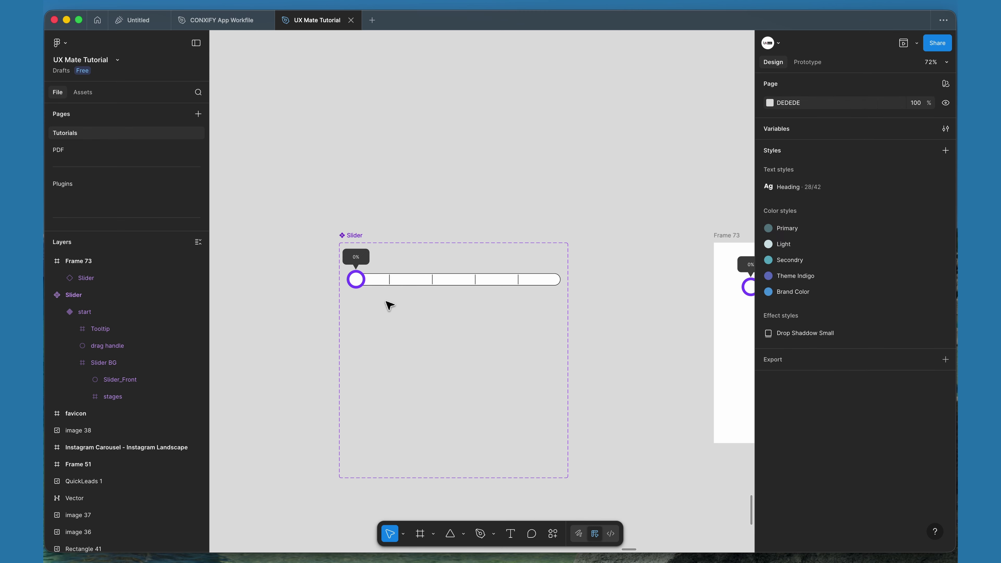
Move the start variant down to about X 30, Y 216 within the Slider set and add a second variant
scroll(388, 300, "up", 3)
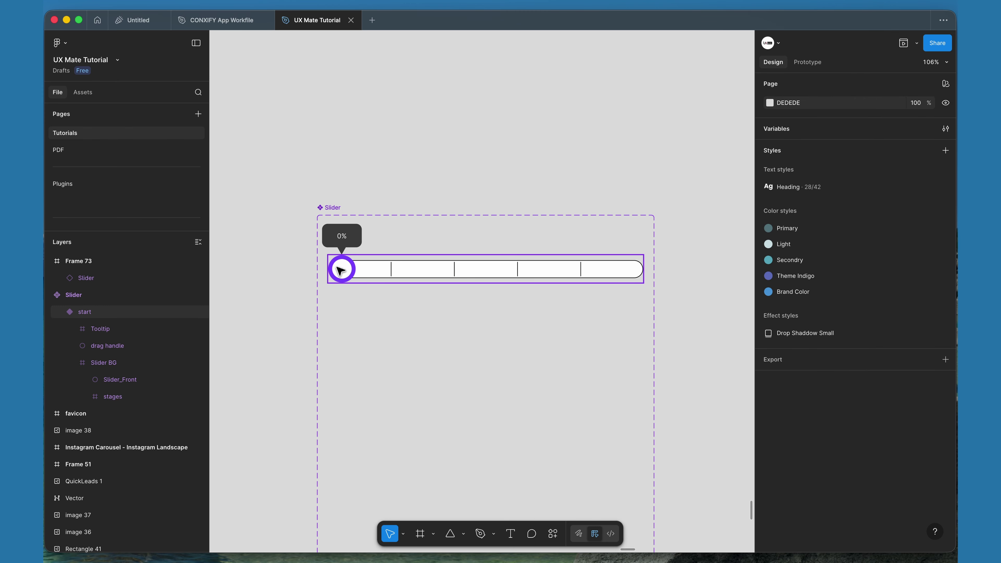
left_click(348, 270)
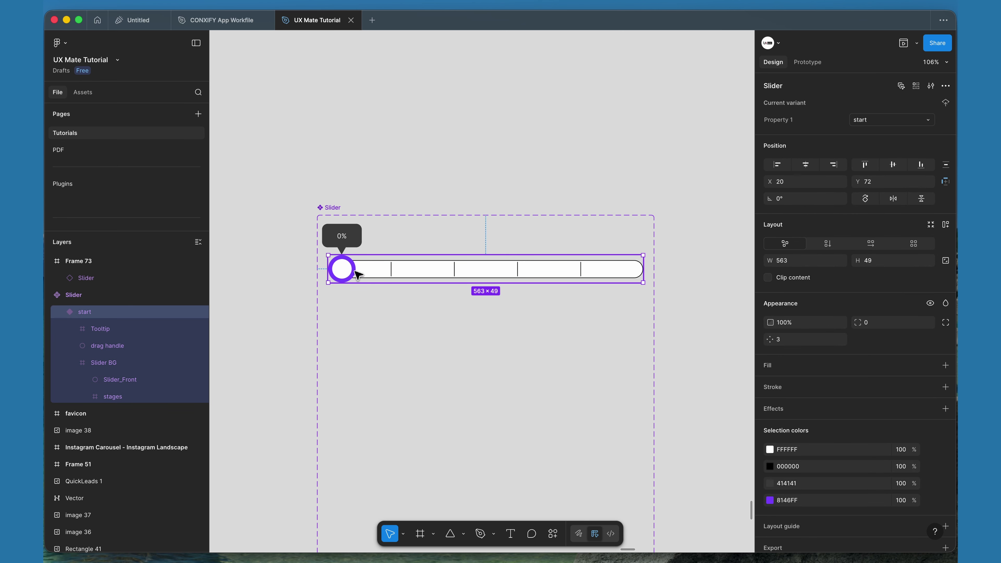
left_click_drag(358, 274, 363, 354)
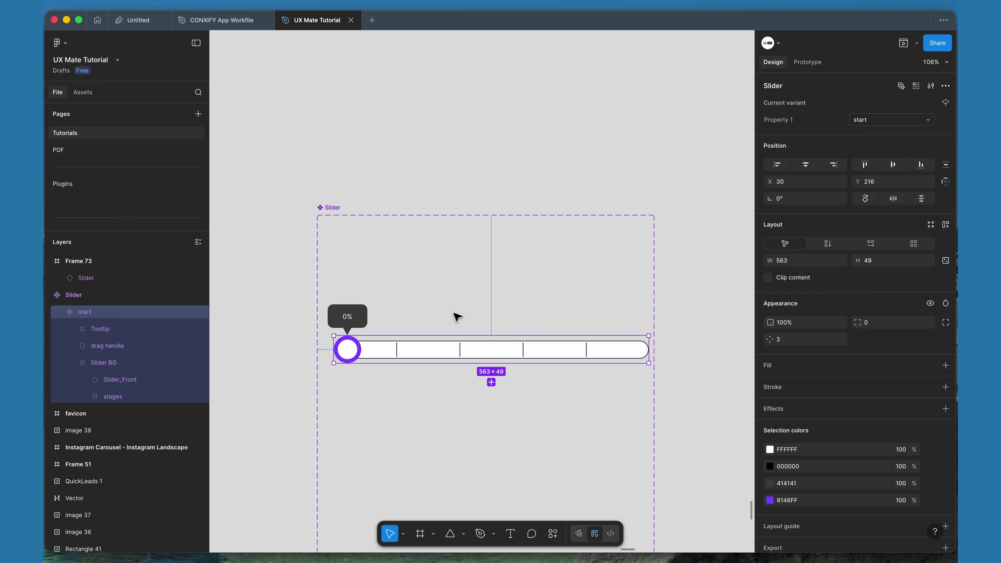
left_click(491, 381)
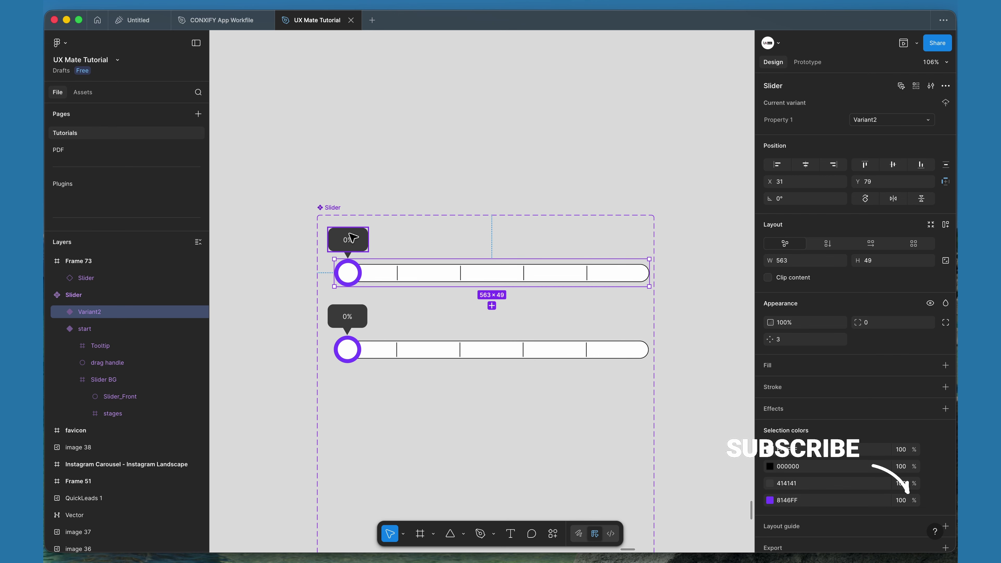
Hide the Tooltip in the new variant above the start variant
left_click(352, 238)
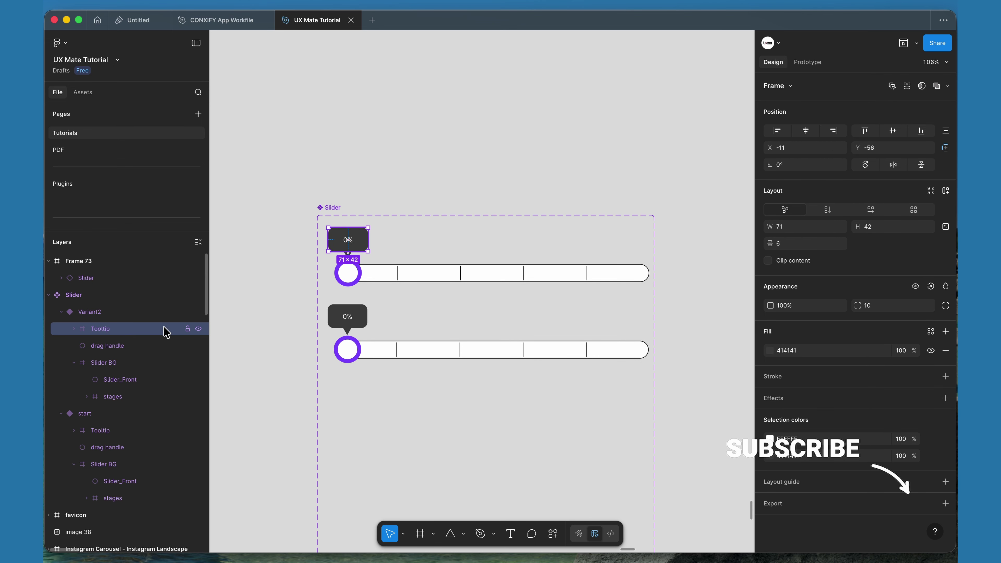
left_click(198, 329)
left_click(420, 270)
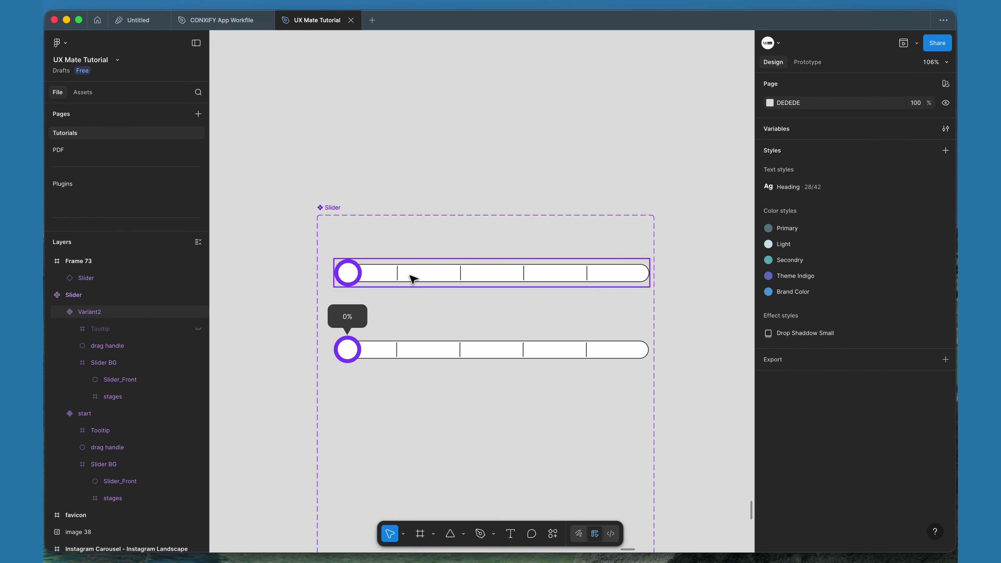
Reposition the two variants vertically, with Variant2 at about Y 38 and start at about Y 189
left_click_drag(419, 278, 424, 256)
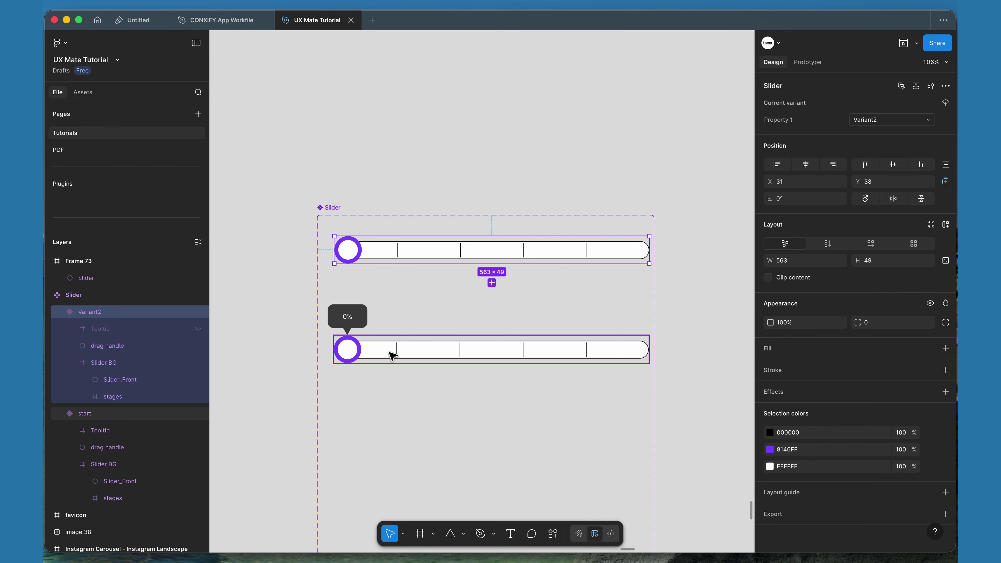
left_click_drag(391, 351, 392, 340)
left_click(435, 109)
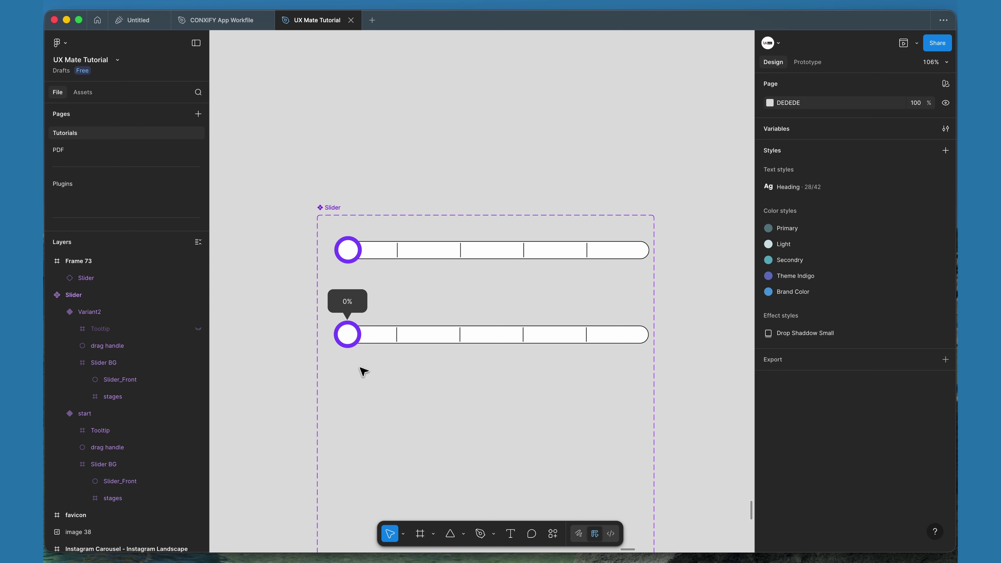
Add a third variant with the 0% tooltip below the start variant
left_click(376, 250)
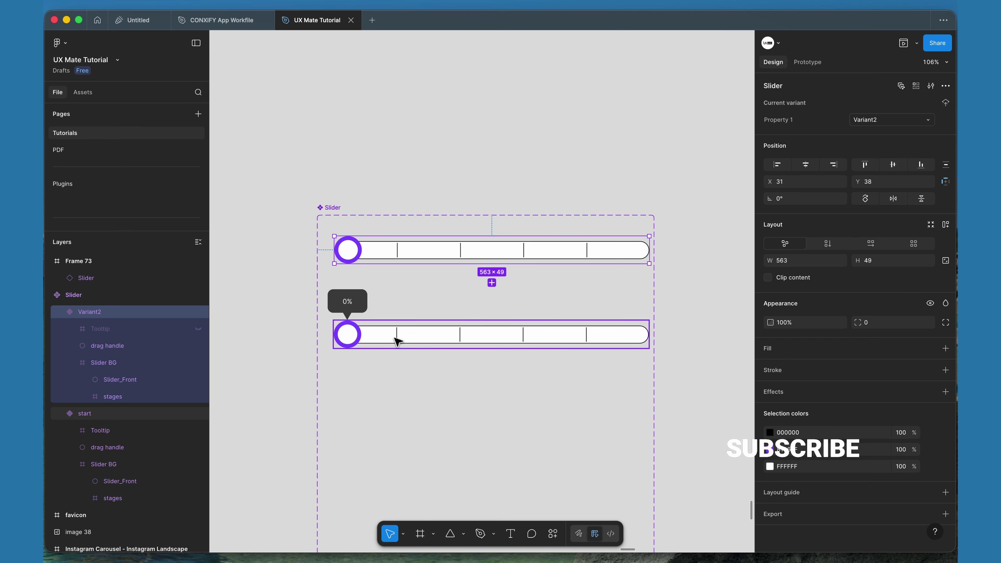
left_click(313, 383)
left_click(404, 339)
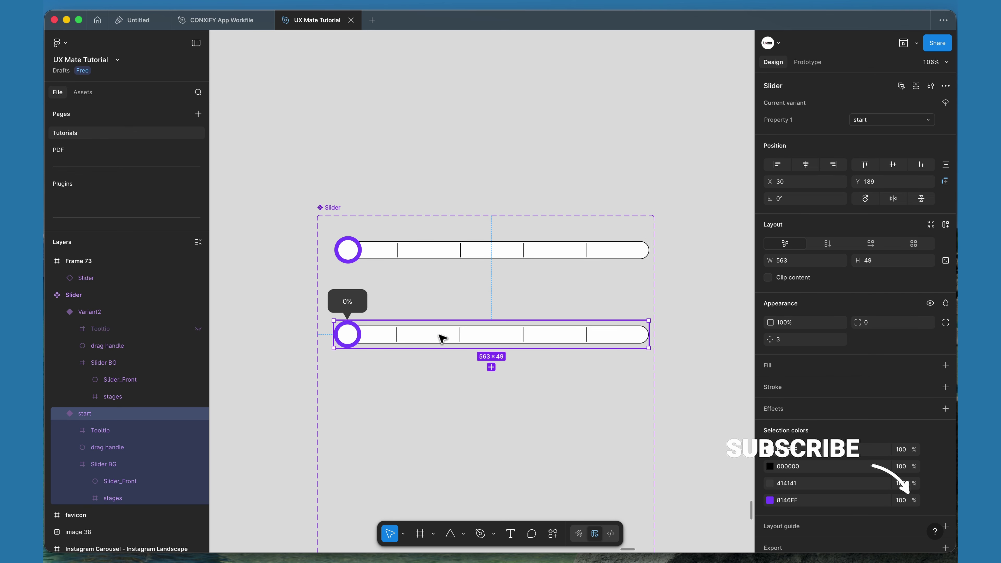
left_click(491, 367)
scroll(359, 394, "down", 3)
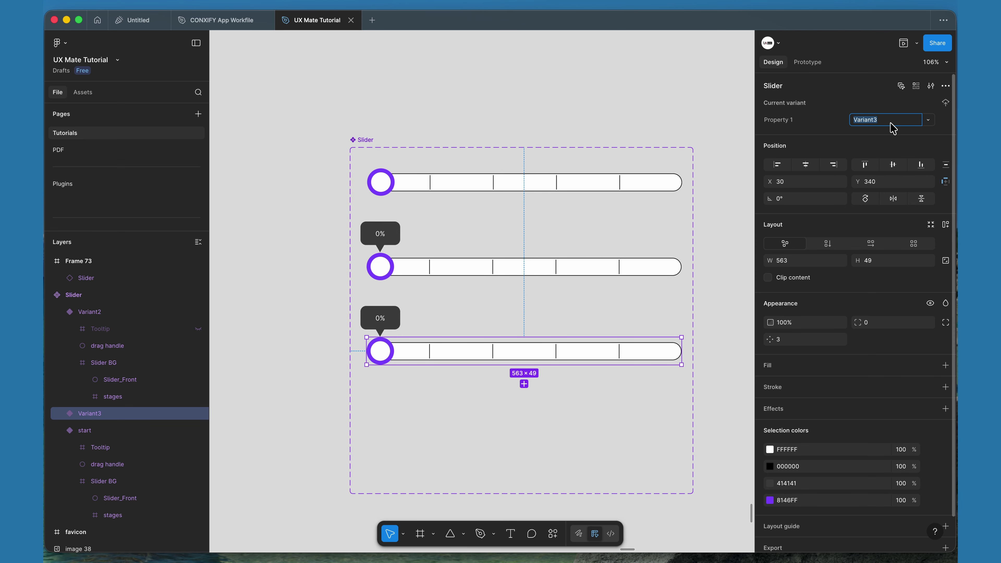
left_click(273, 335)
Link Variant2's drag handle to the start variant with a Mouse enter trigger that changes Property 1 to start
scroll(271, 335, "right", 3)
scroll(270, 335, "up", 2)
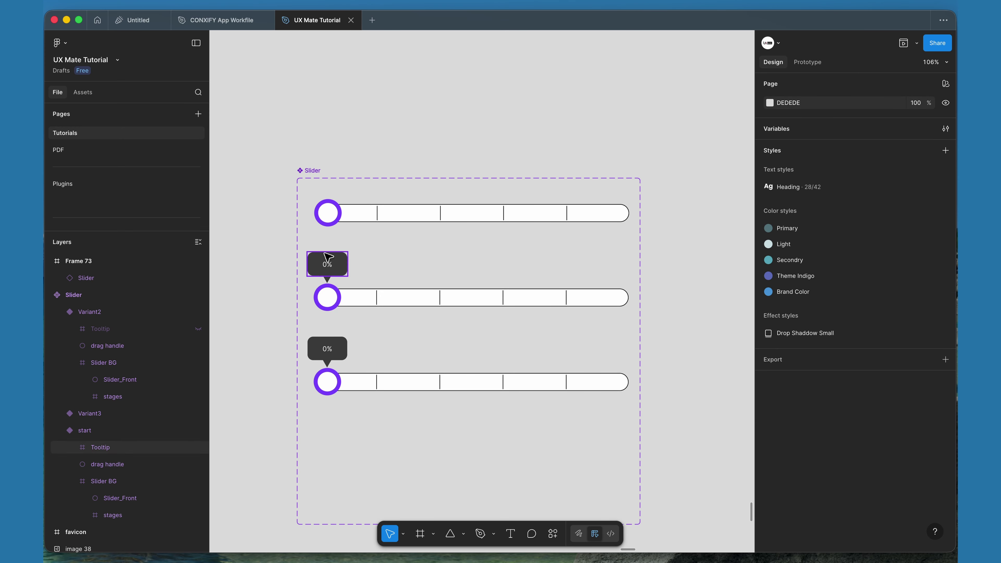
double_click(328, 222)
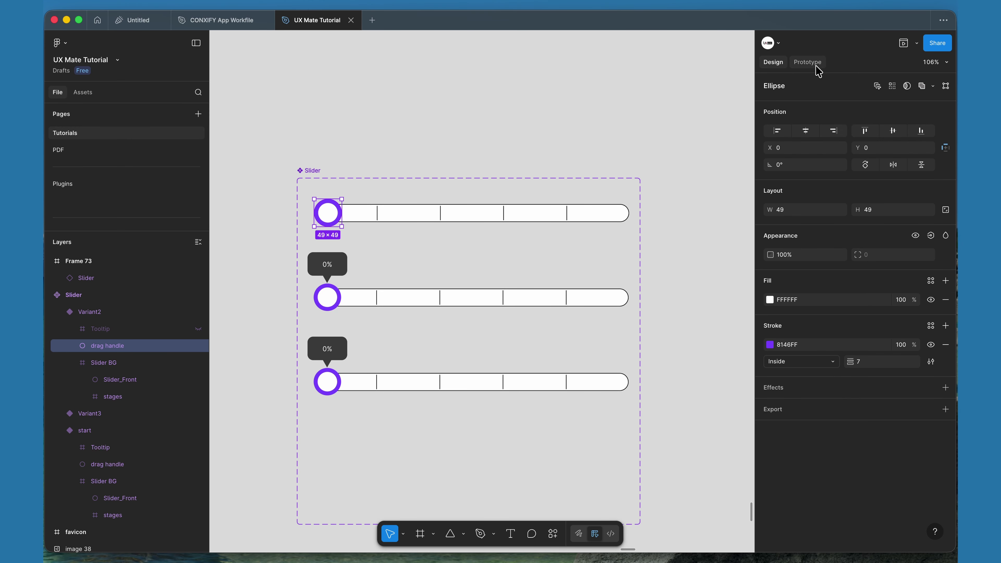
left_click(808, 62)
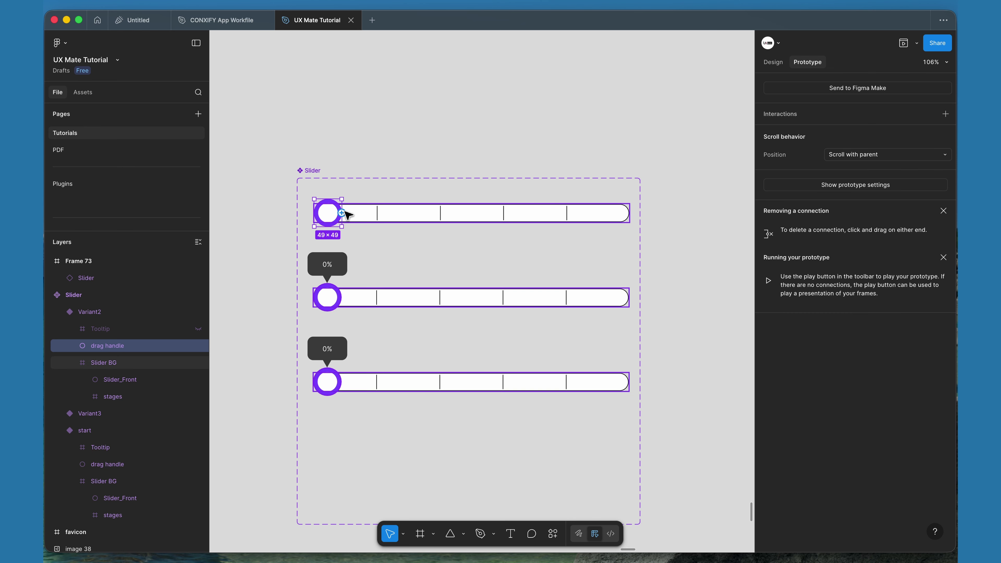
left_click_drag(342, 213, 492, 307)
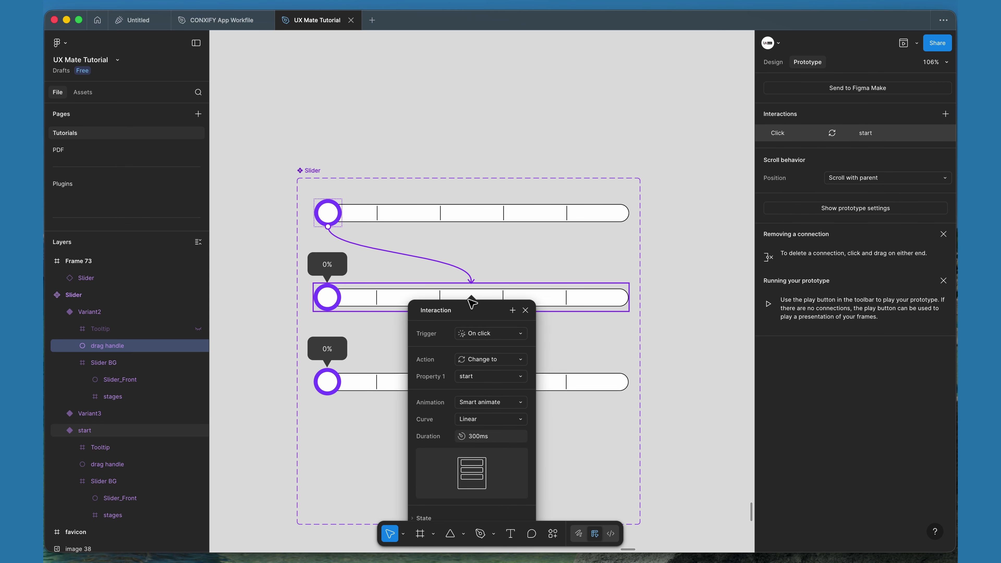
left_click(497, 335)
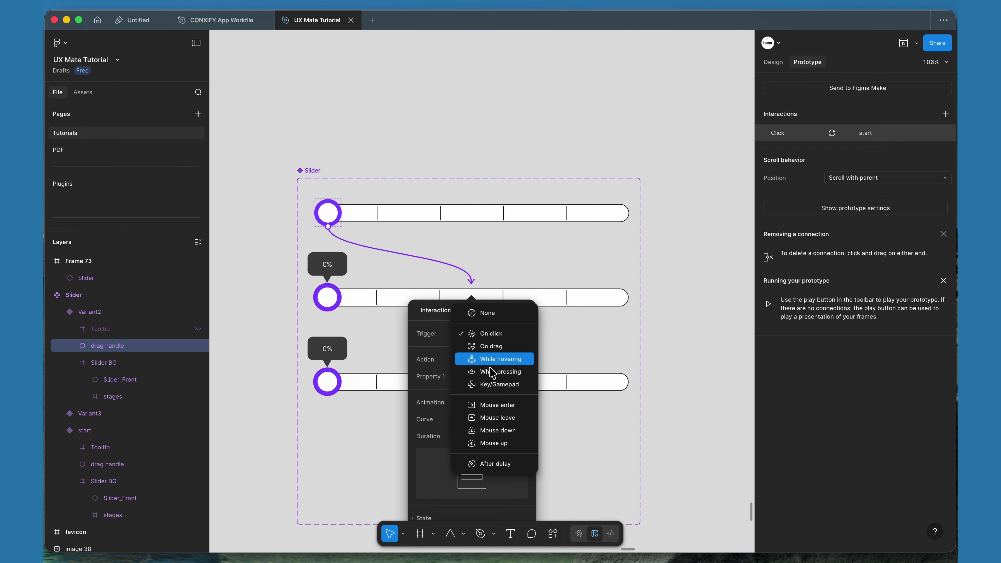
left_click(514, 405)
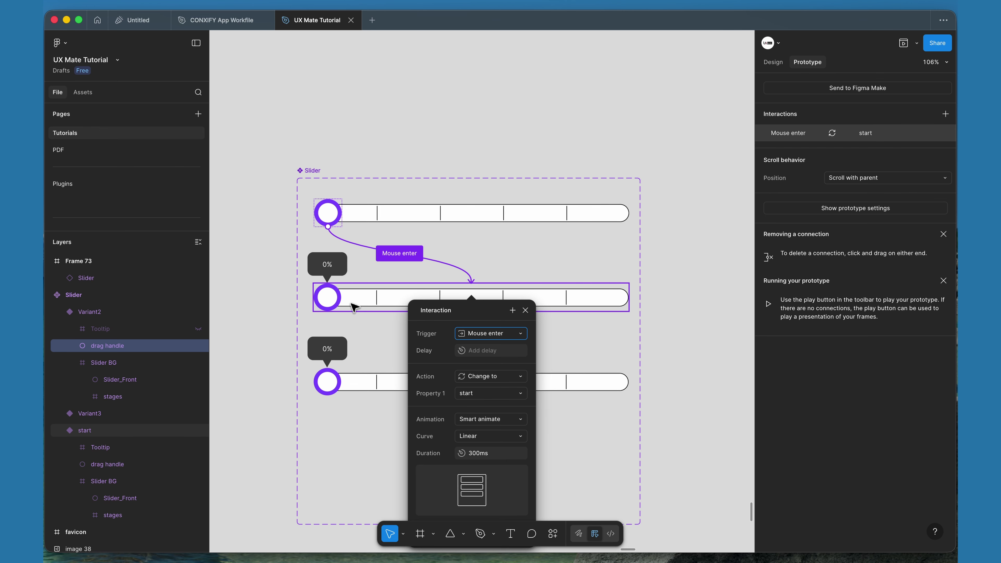
left_click(329, 201)
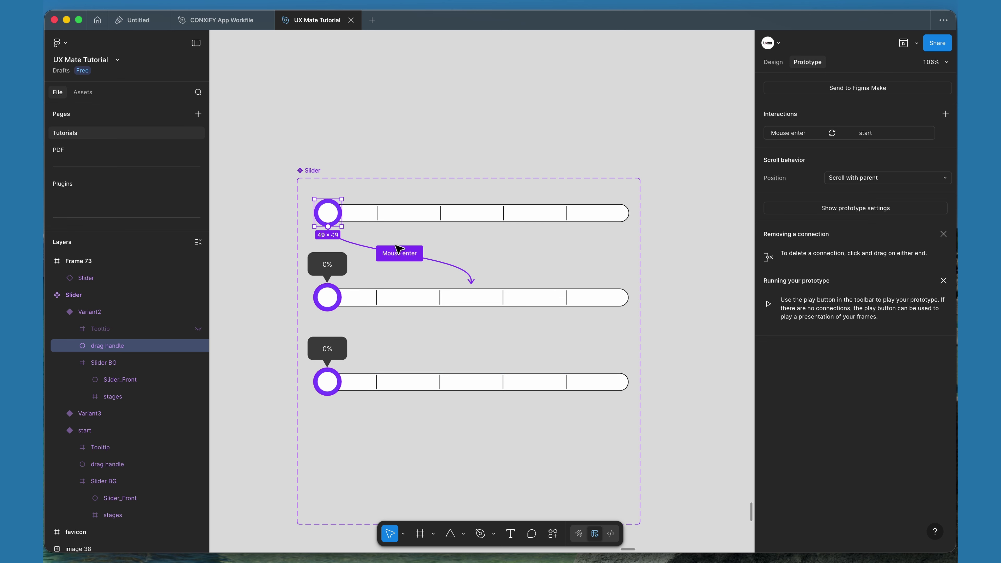
Review the settings of the Mouse enter interaction between Variant2's drag handle and the start variant
left_click(394, 253)
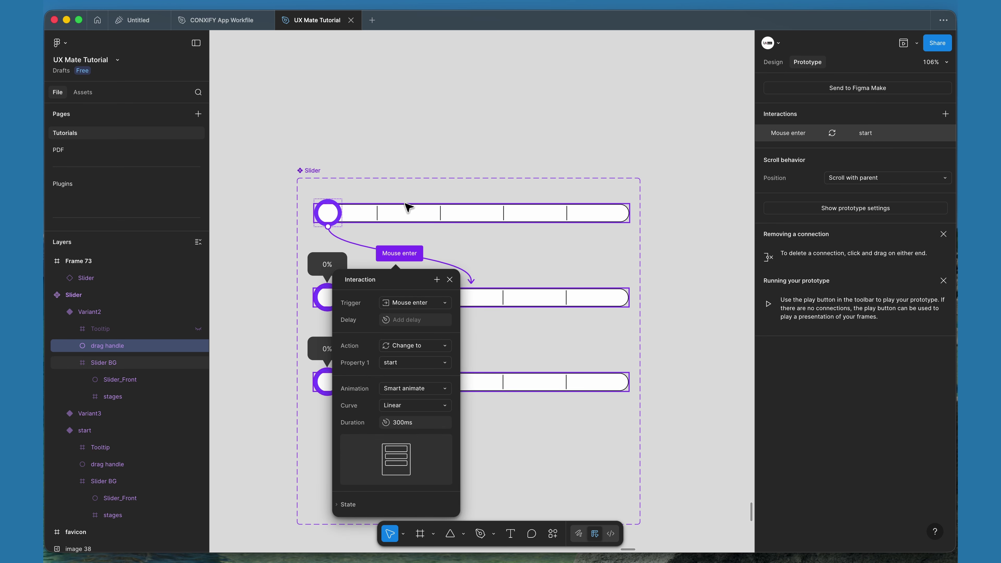
left_click(498, 299)
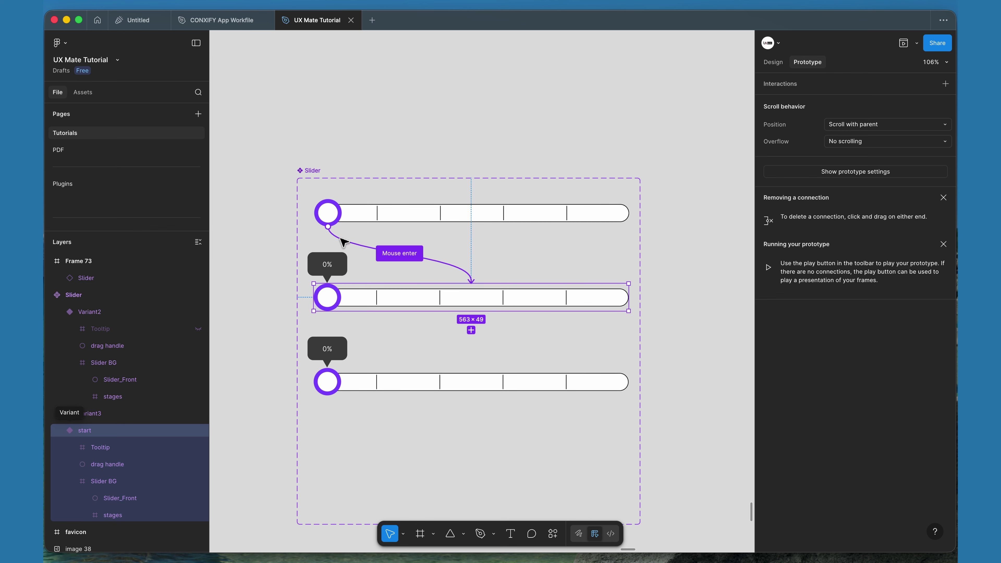
left_click(467, 286)
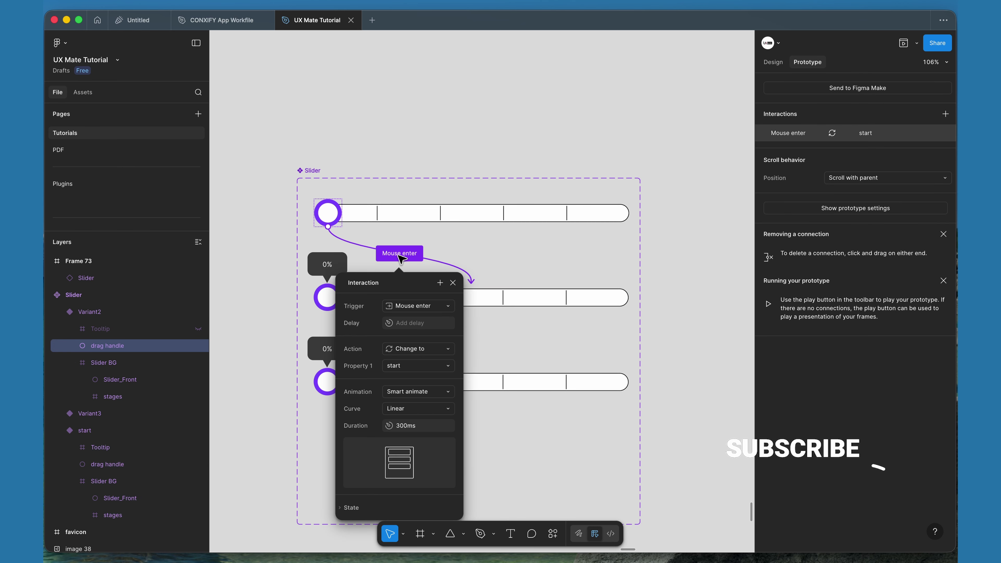
Set the animation of Variant2's Mouse enter interaction to Instant
left_click(426, 393)
left_click(427, 366)
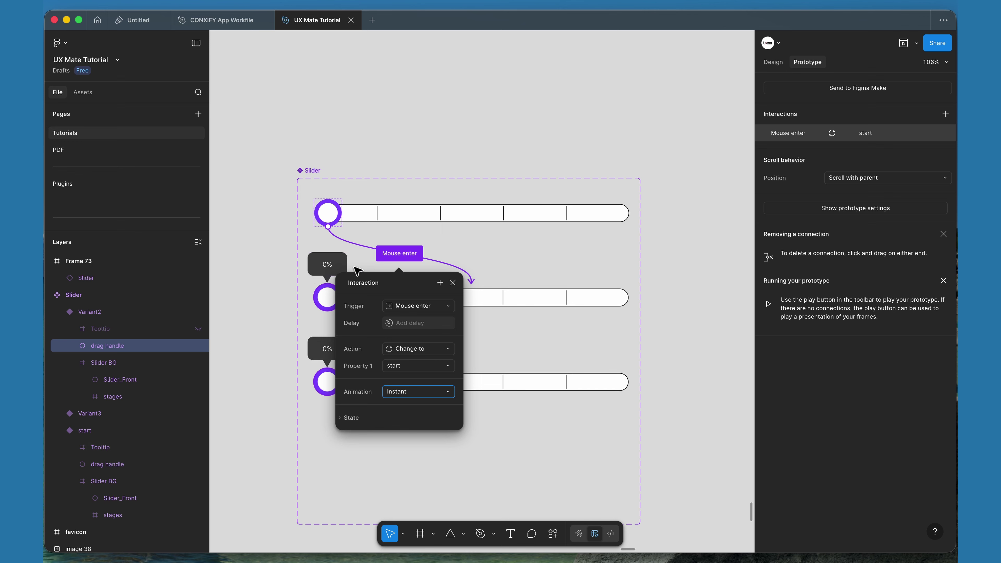
left_click(243, 312)
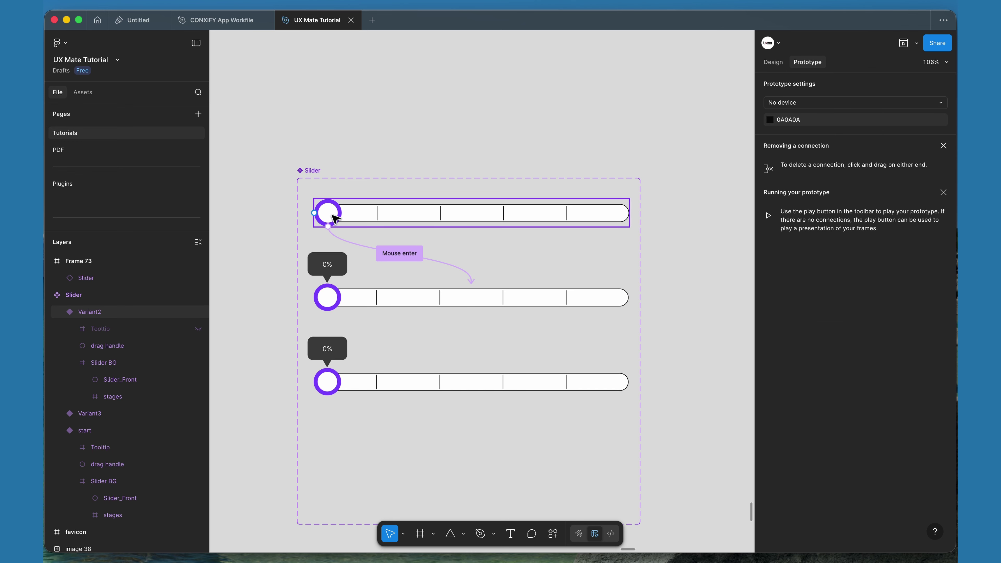
Move Variant3's drag handle and its tooltip along the slider to the first stage mark
double_click(329, 297)
left_click(329, 380)
left_click(329, 380)
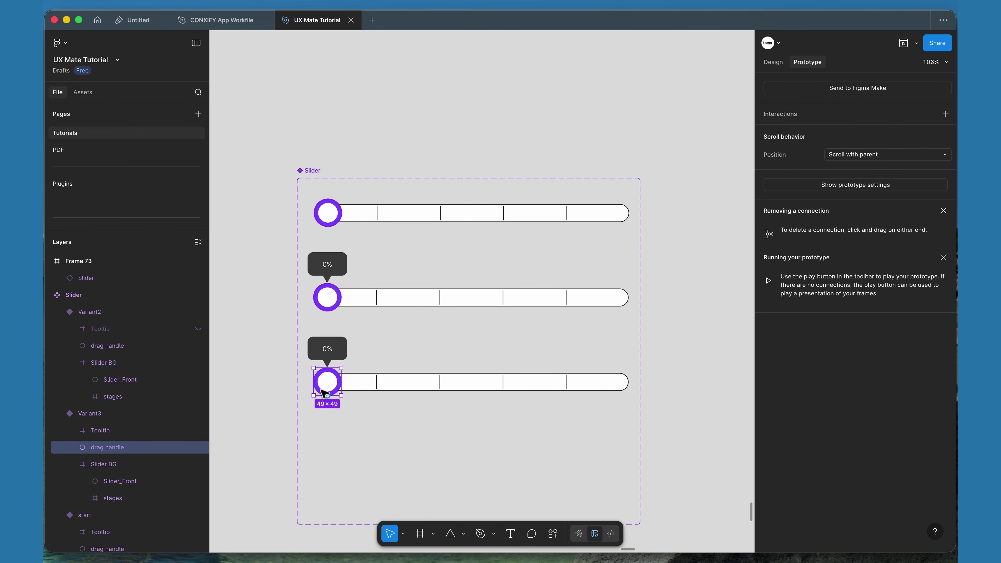
left_click_drag(329, 380, 381, 385)
left_click(330, 343)
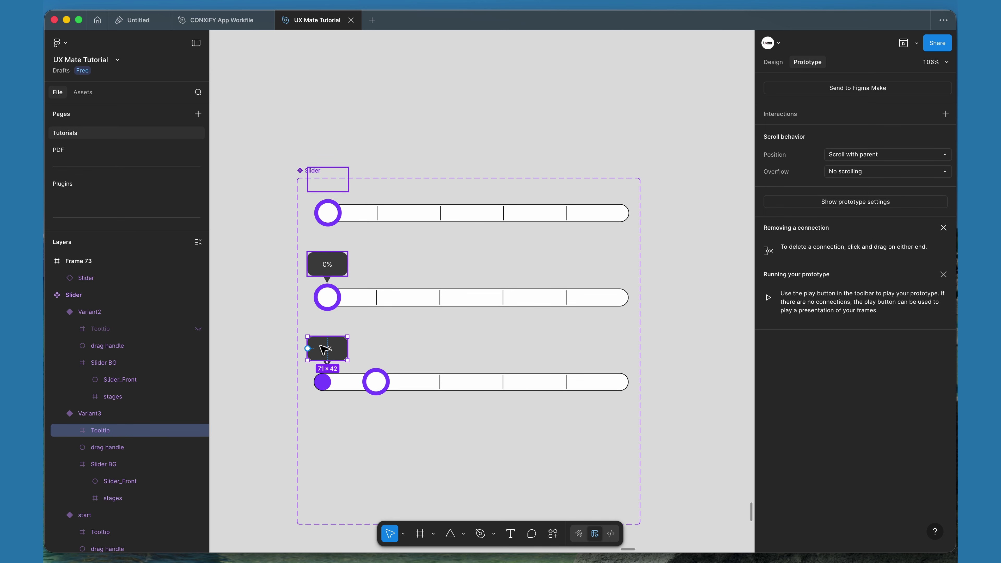
left_click_drag(329, 350, 375, 348)
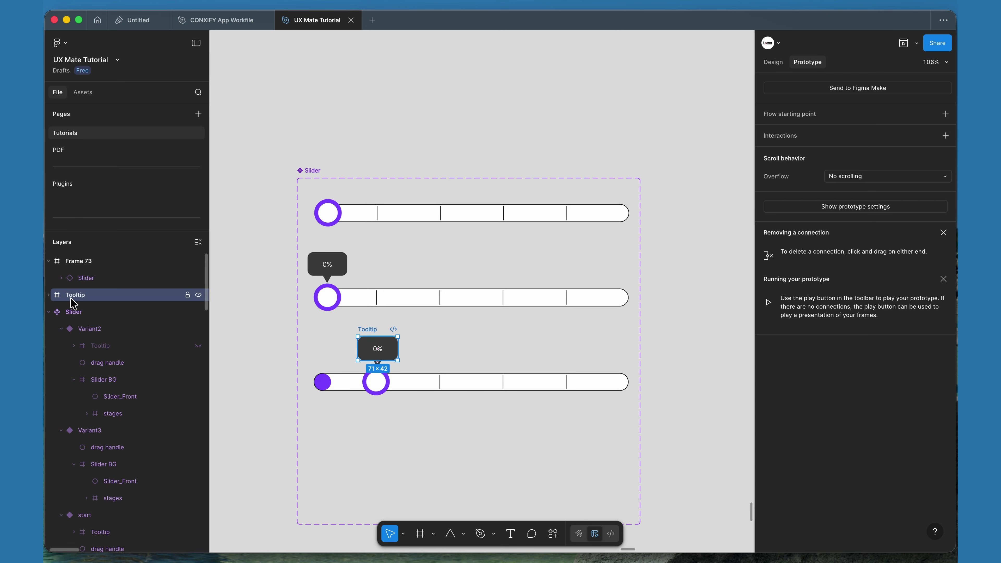
Shift all percentage texts inside the moved tooltip's Percent frame upward so that the tooltip displays 20%
left_click(49, 295)
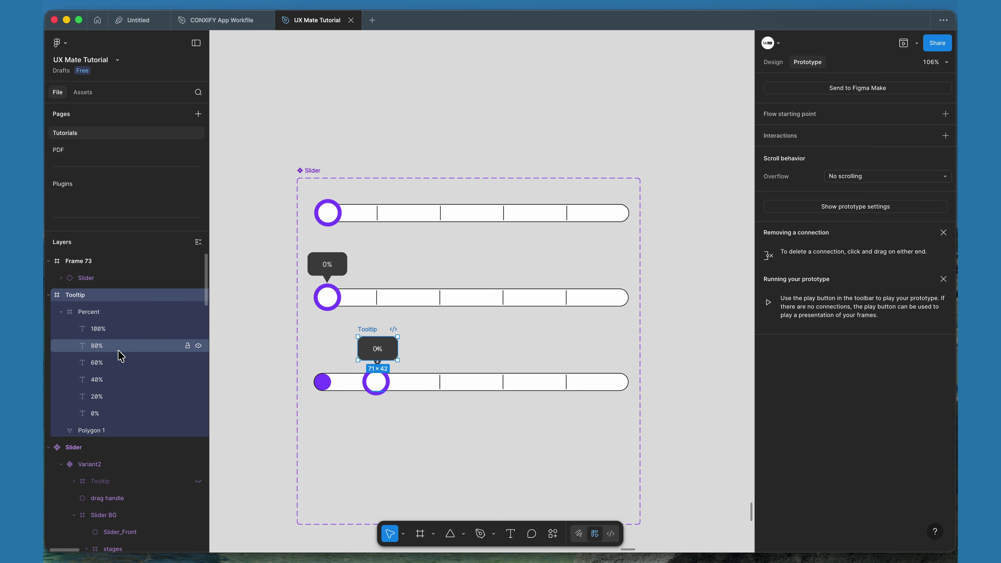
left_click(106, 316)
left_click(60, 313)
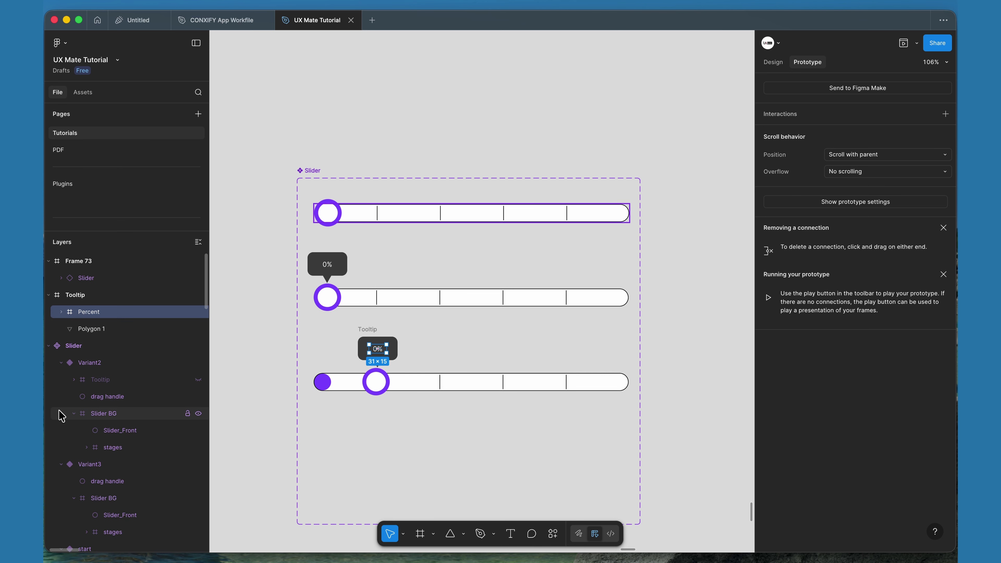
key("shift+Up")
key("shift+Up")
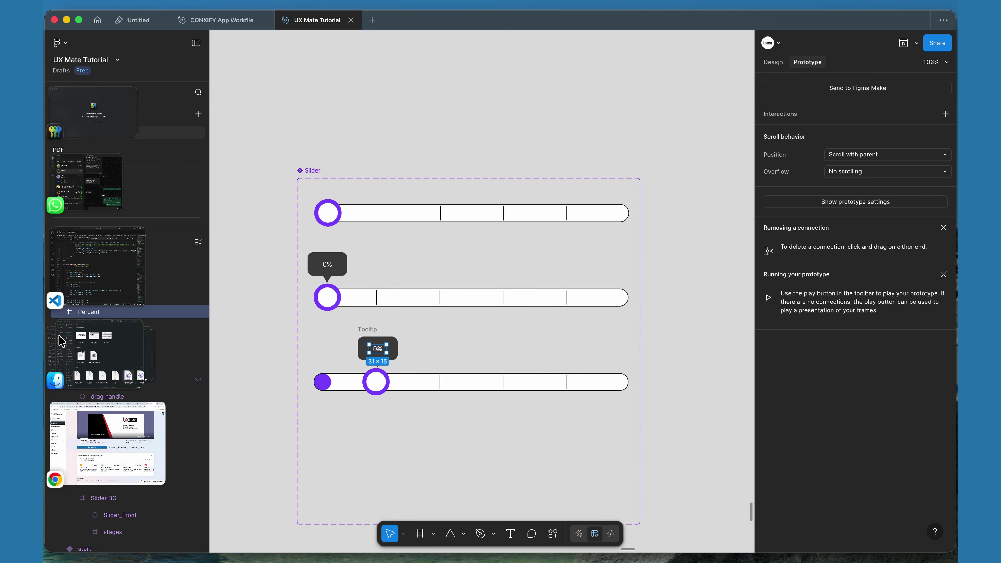
left_click(61, 312)
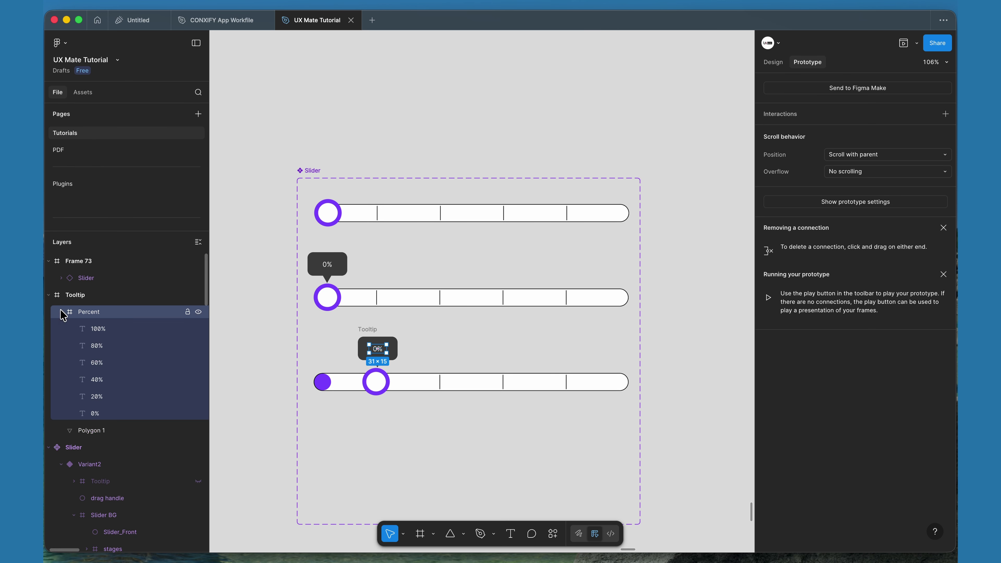
left_click(98, 329)
left_click(107, 413, "shift")
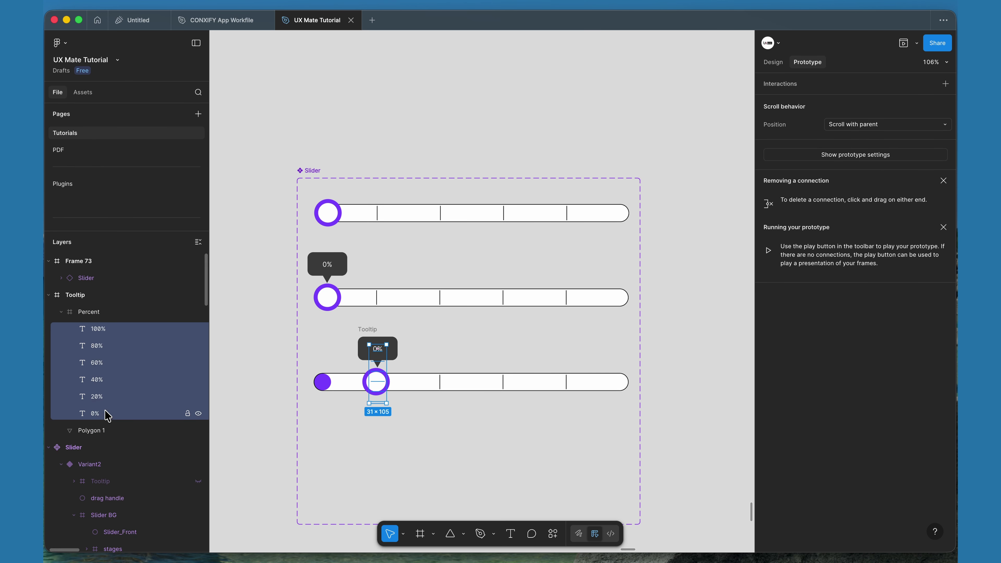
key("shift+Up")
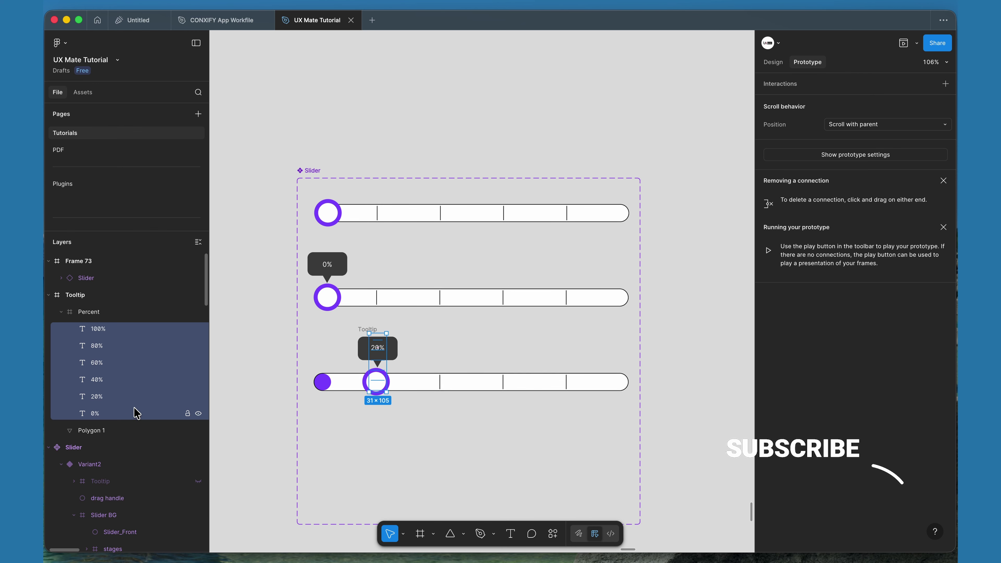
Stretch Variant3's purple Slider_Front to about 114 wide so the fill reaches beneath the drag handle
left_click(325, 388)
scroll(324, 388, "up", 5)
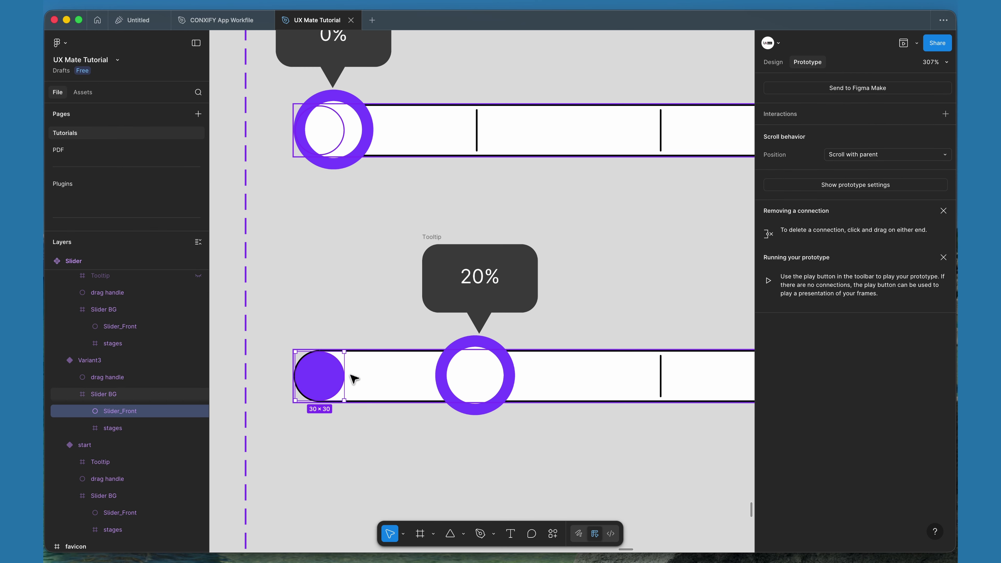
left_click_drag(344, 387, 480, 382)
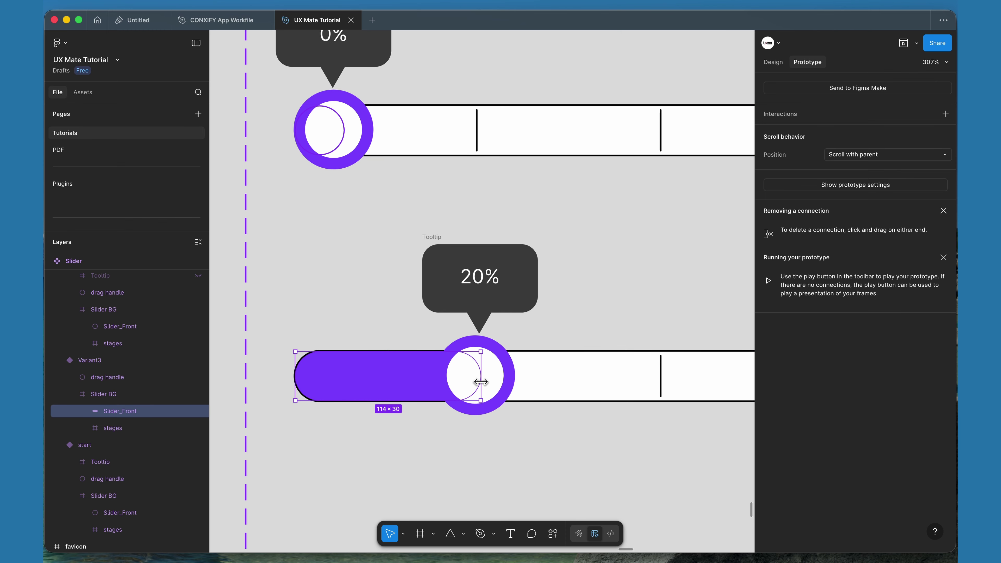
Link the start variant's drag handle to Variant3 with an On drag trigger, a Change to action and Smart animate
scroll(366, 345, "down", 4)
left_click(360, 238)
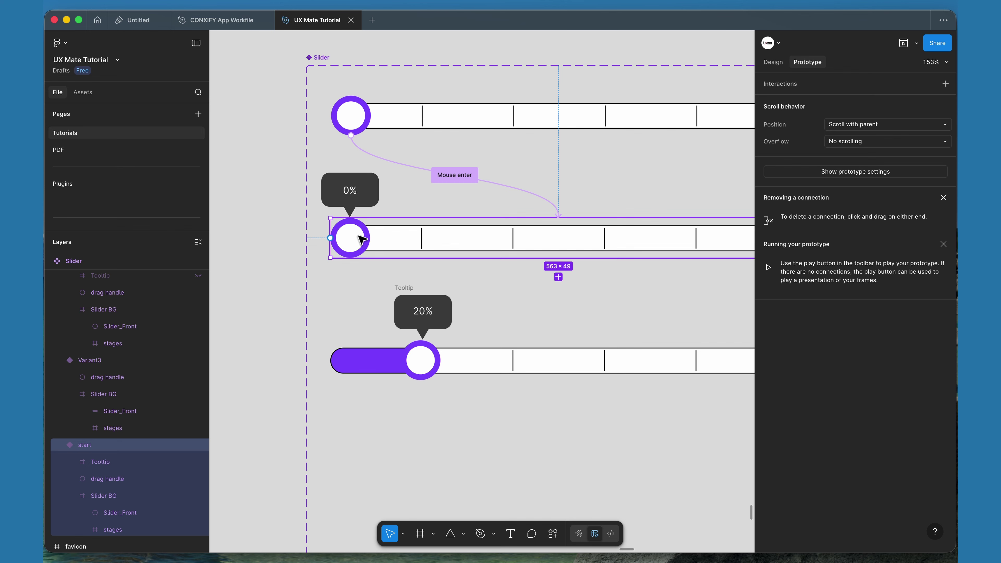
left_click(361, 238)
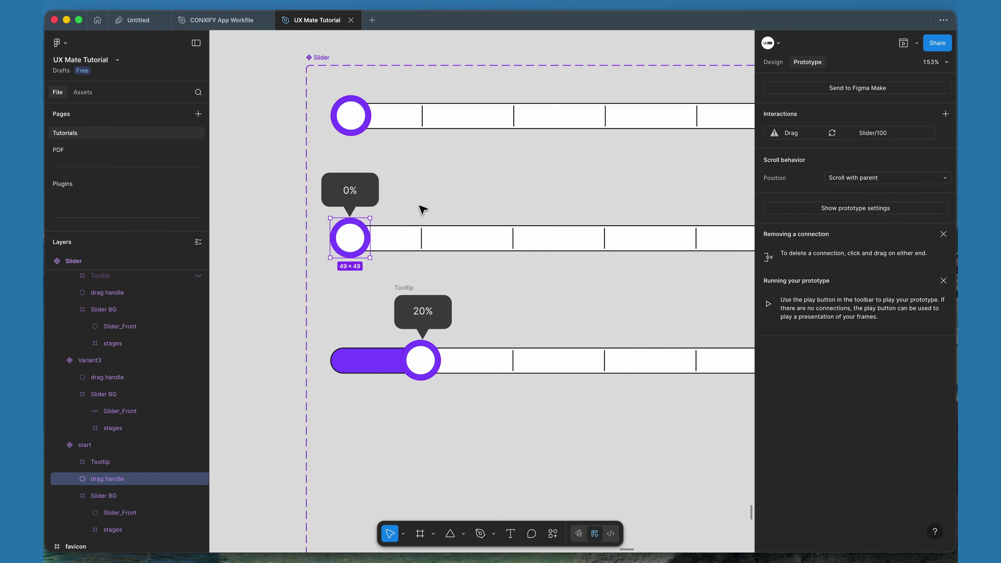
scroll(442, 221, "down", 2)
left_click_drag(369, 207, 533, 320)
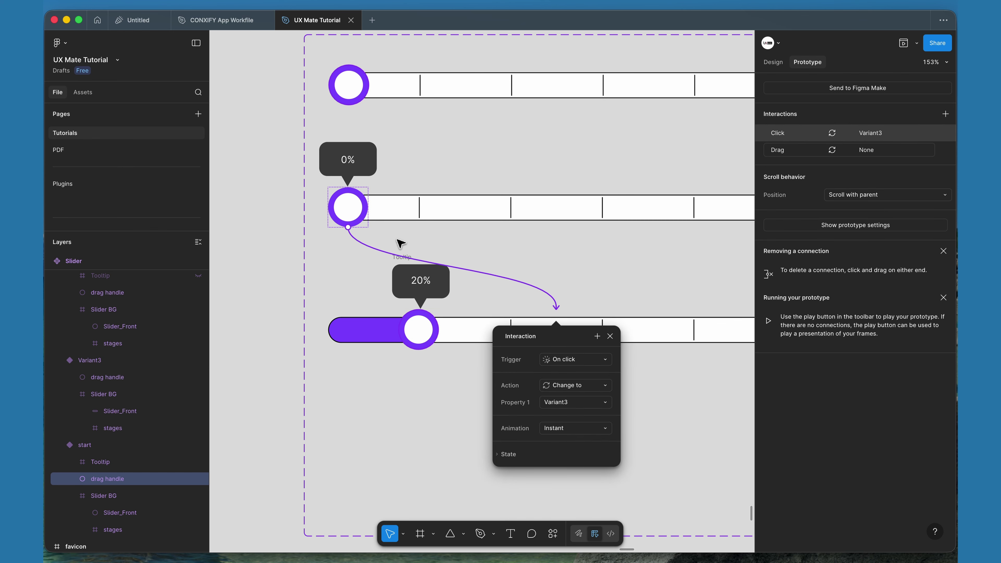
left_click(566, 363)
left_click(588, 372)
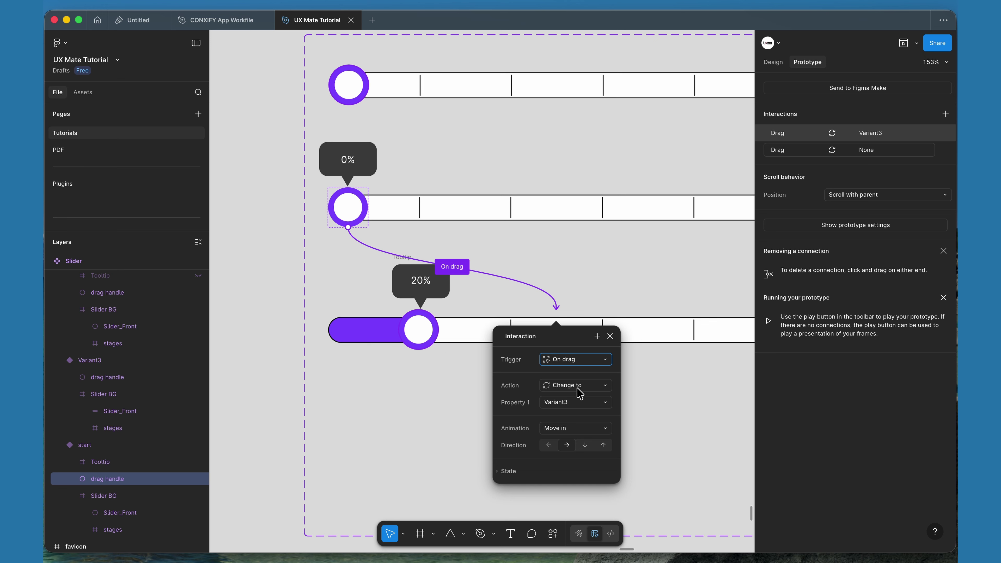
left_click(560, 427)
left_click(572, 414)
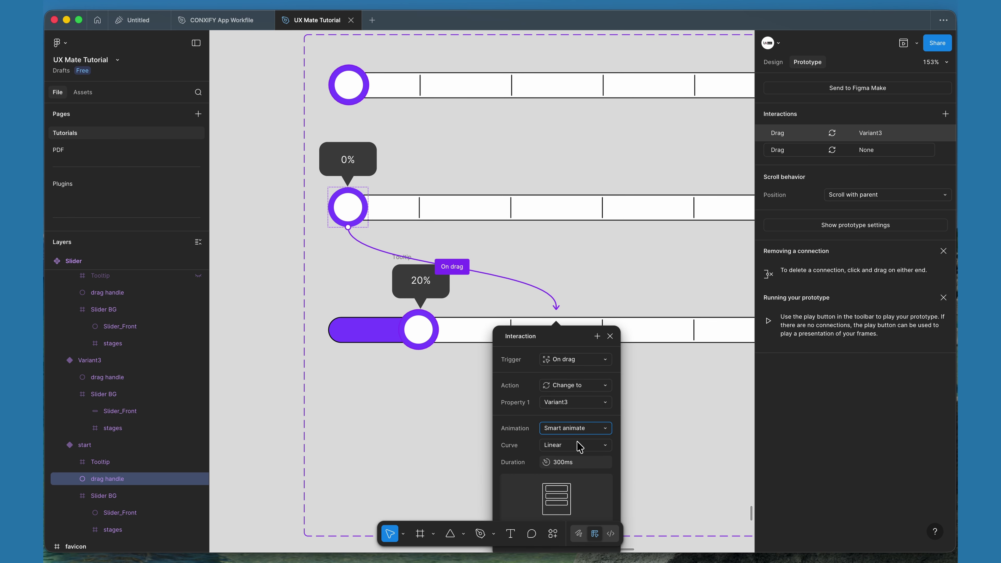
Link Variant3's drag handle back to the start variant with an On drag trigger that changes Property 1 to start
left_click(418, 331)
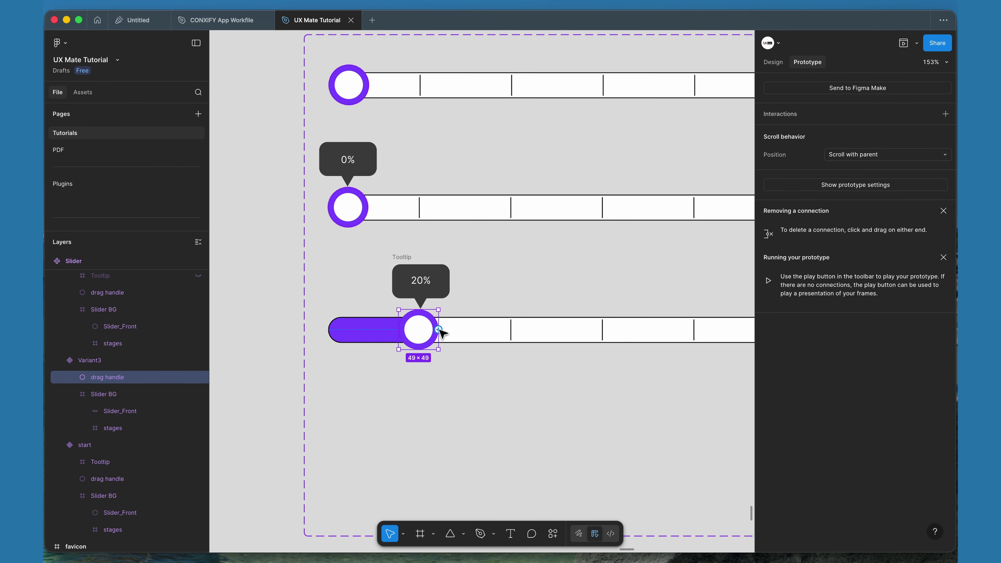
left_click_drag(439, 329, 516, 208)
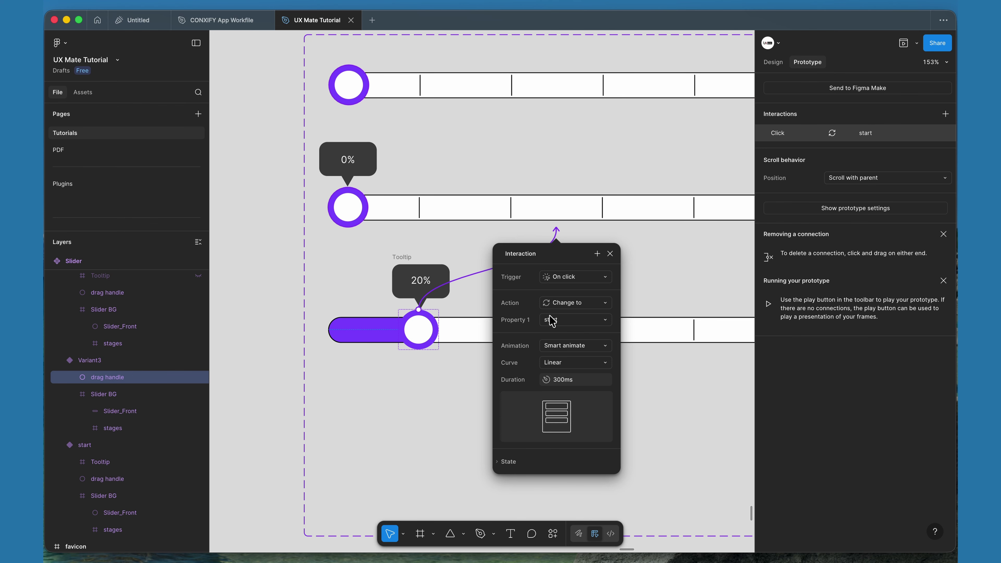
left_click(596, 278)
left_click(591, 292)
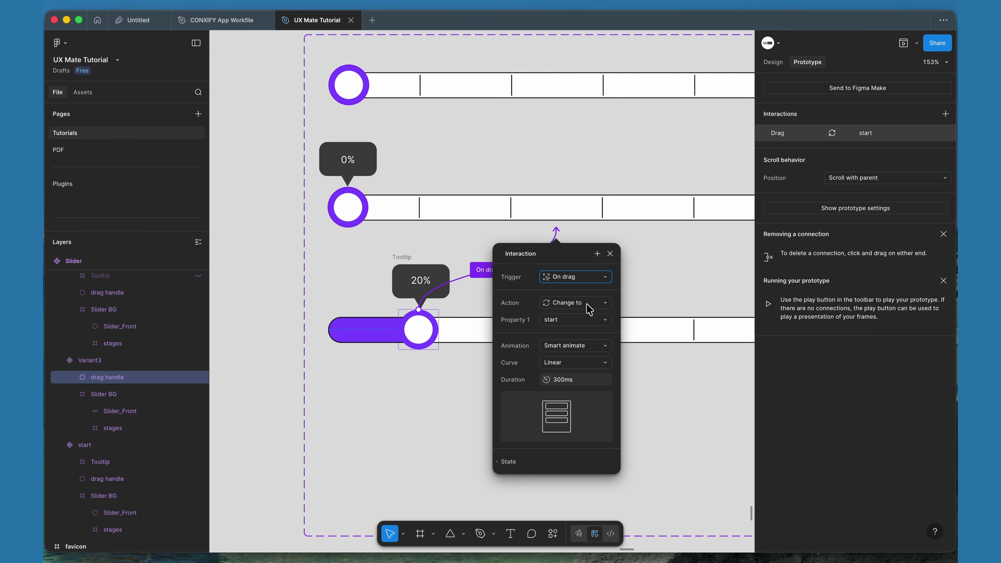
scroll(319, 401, "down", 4)
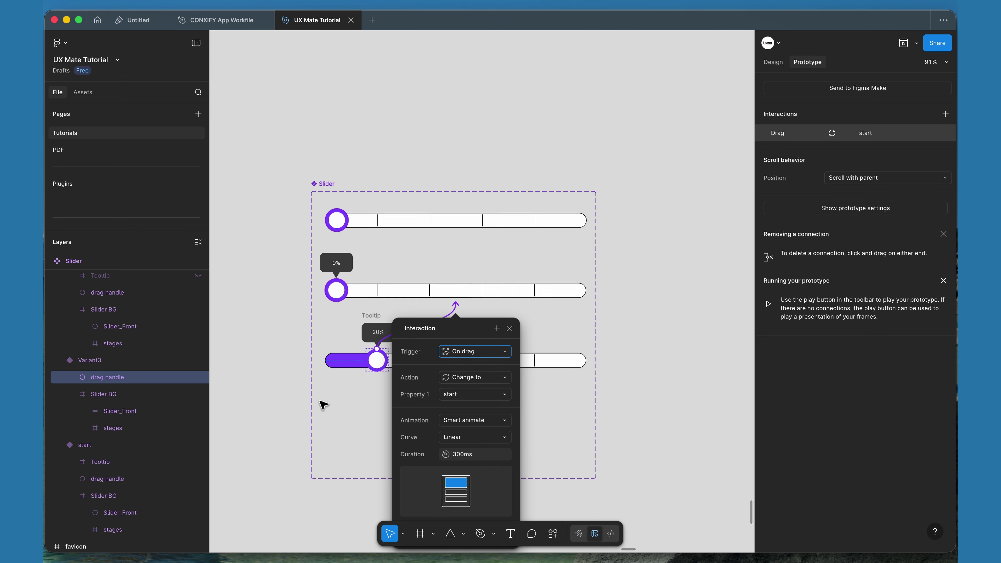
scroll(319, 401, "down", 1)
scroll(323, 404, "down", 2)
scroll(322, 405, "left", 2)
left_click(252, 363)
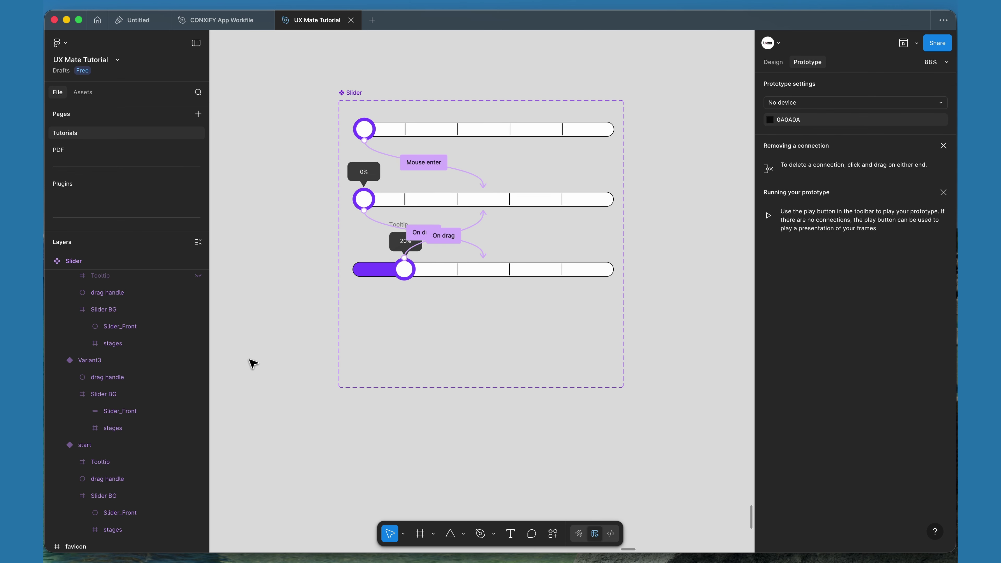
Collapse the layer groups of Variant2 and Variant3, including Variant3's Slider BG
scroll(446, 255, "up", 5)
left_click(363, 217)
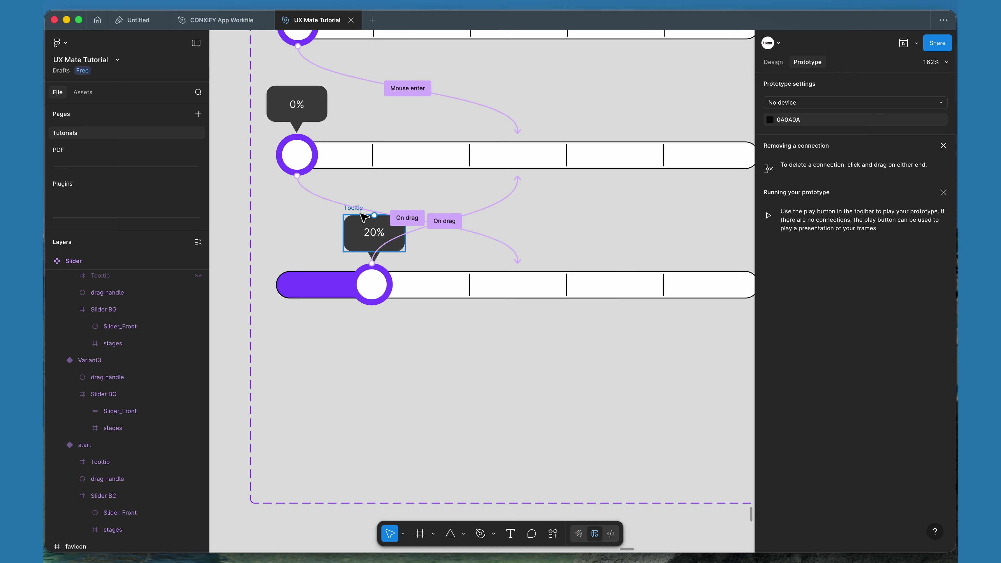
left_click(324, 291)
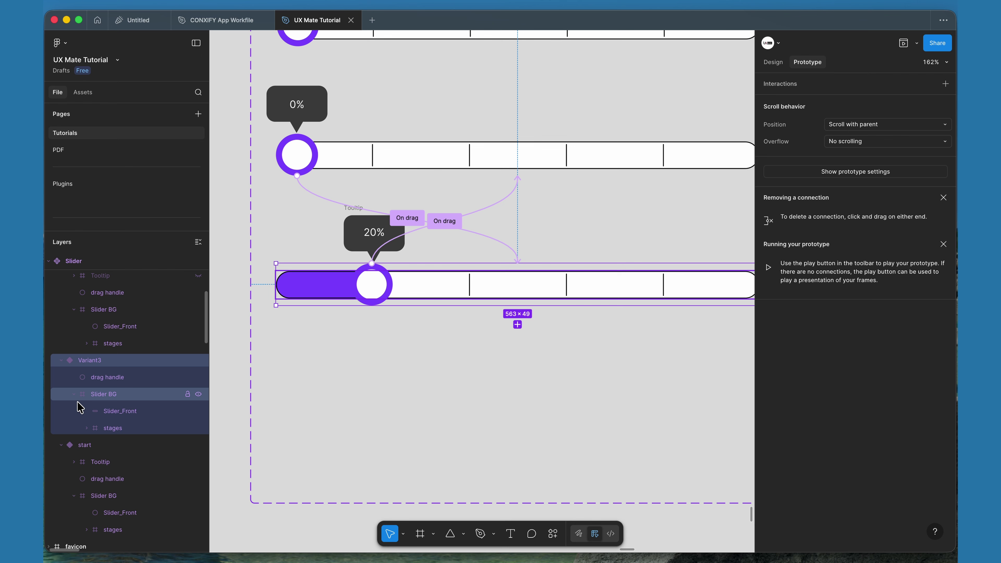
left_click(74, 394)
scroll(76, 375, "up", 3)
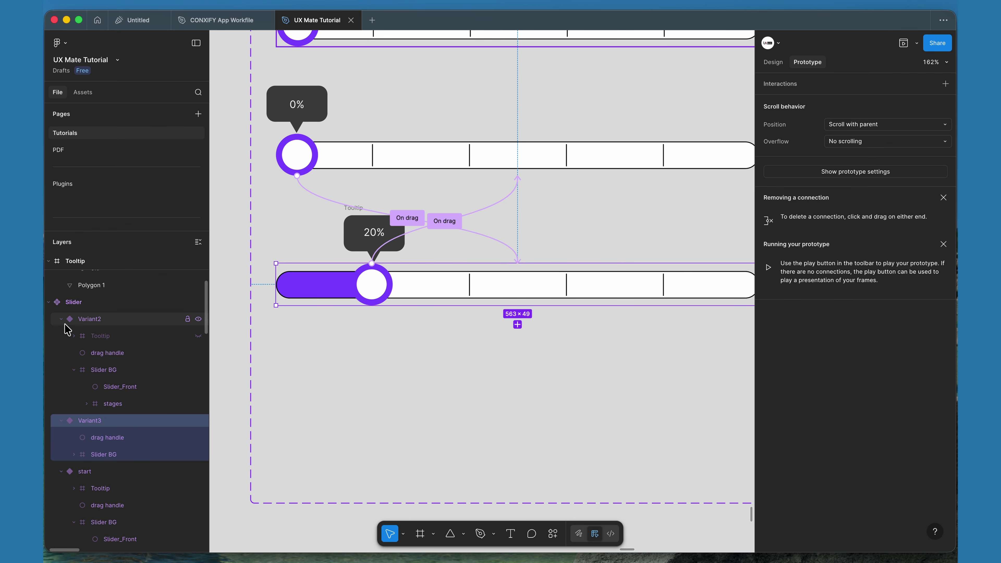
left_click(62, 319)
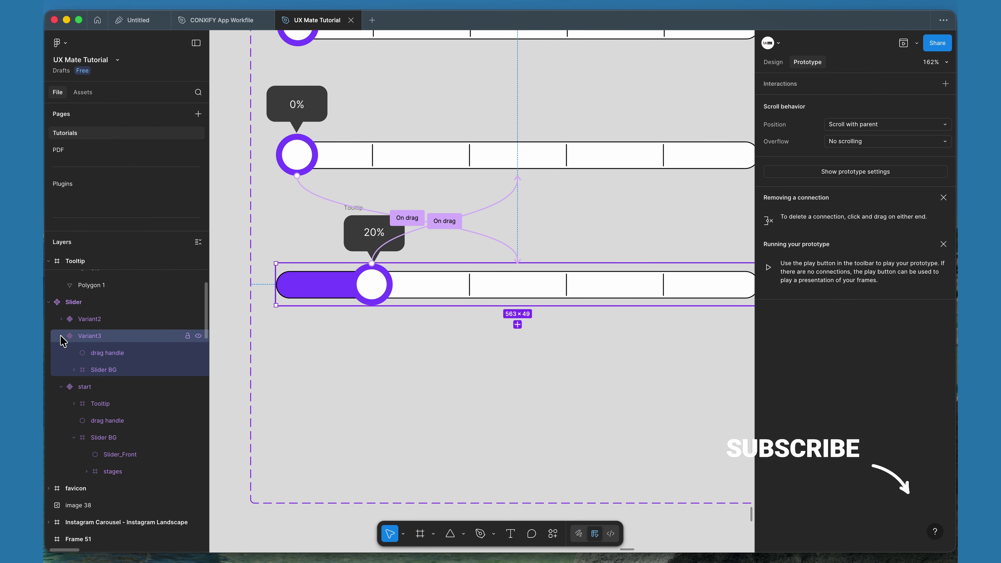
left_click(61, 337)
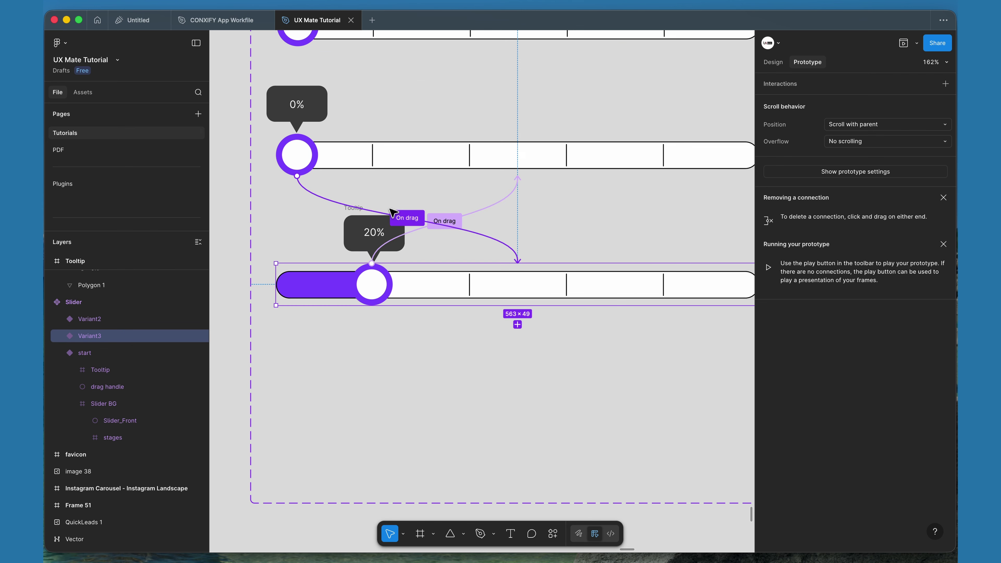
key("Escape")
Nest the loose 20% Tooltip frame inside Variant3 above its drag handle layer
left_click(773, 62)
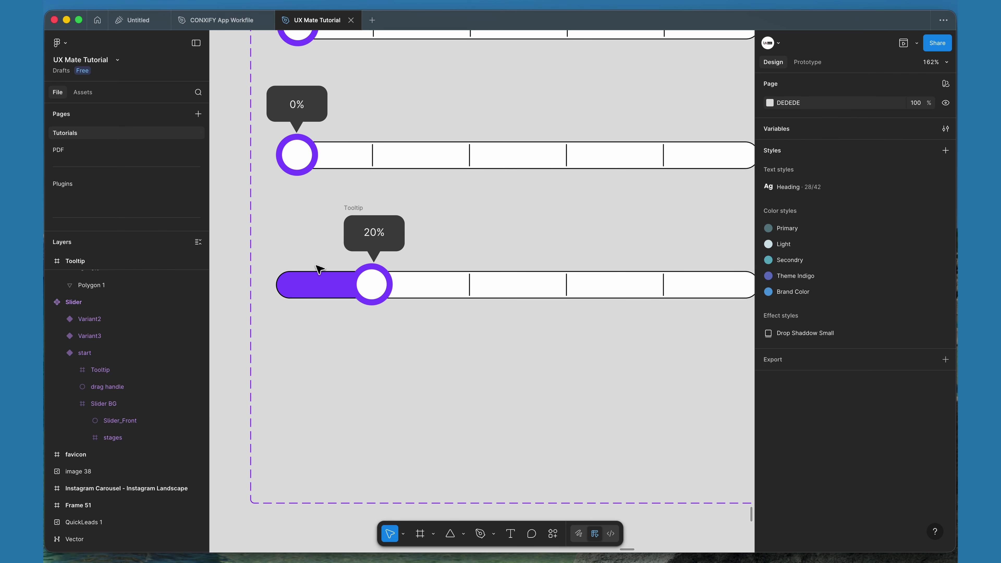
left_click(352, 209)
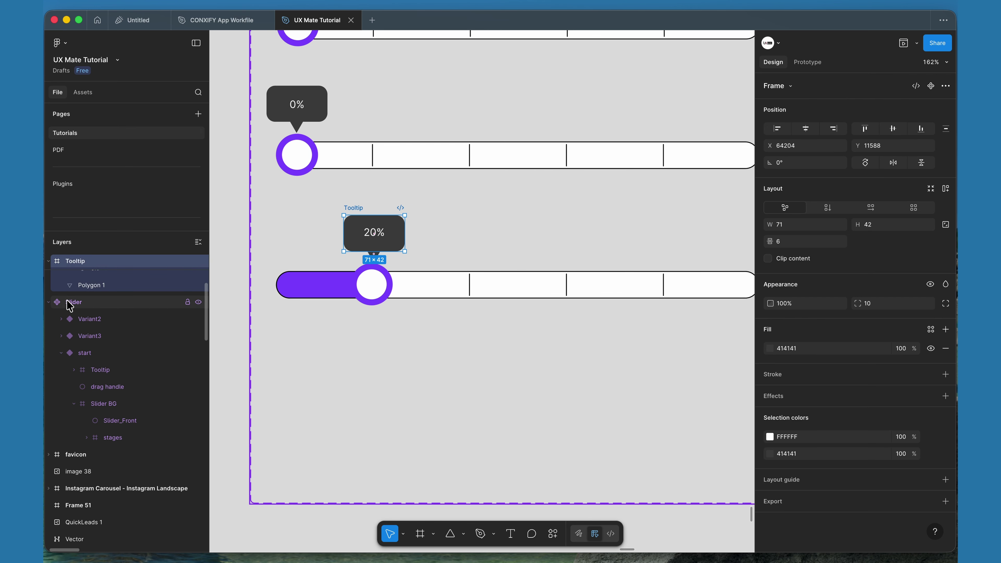
left_click(75, 336)
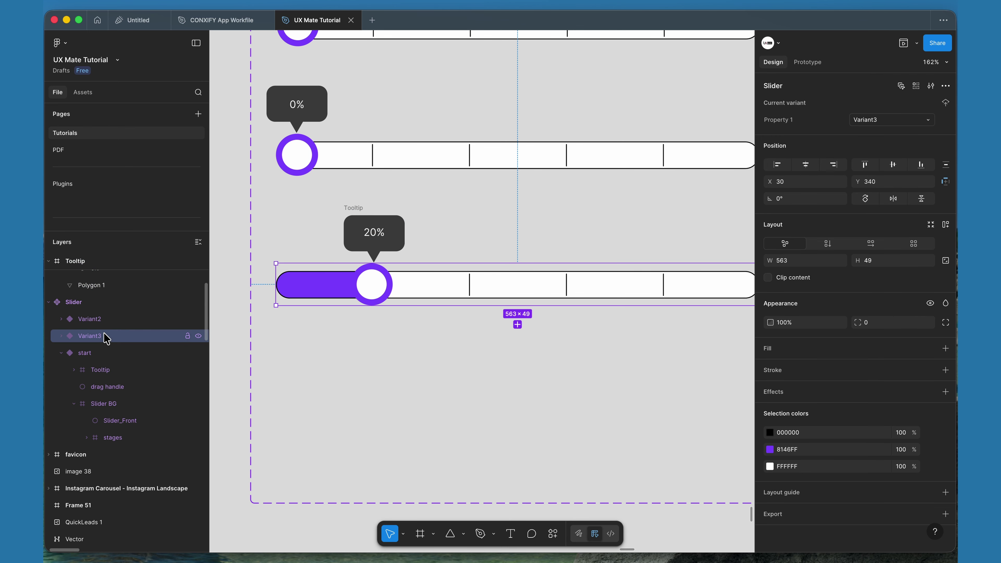
scroll(82, 286, "up", 5)
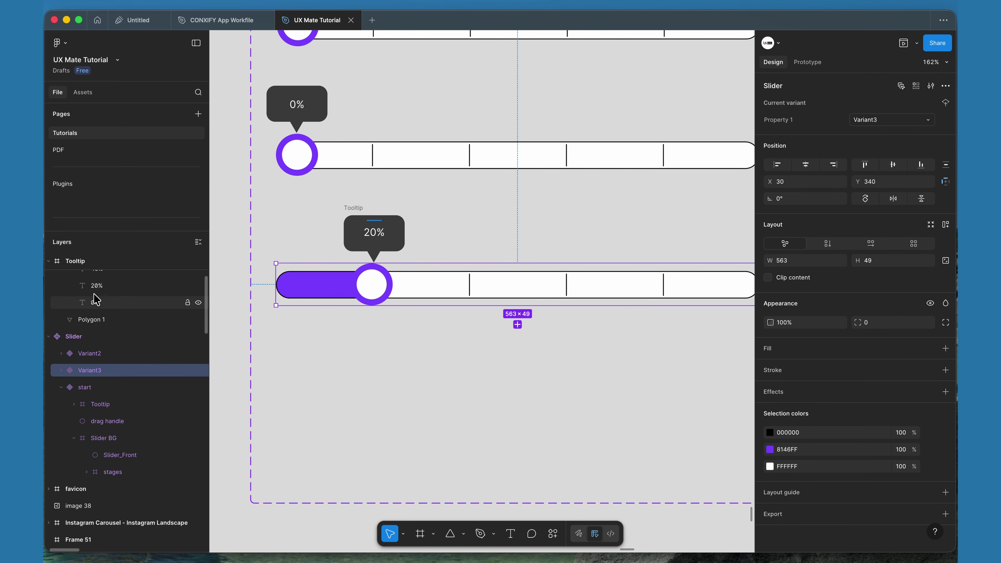
left_click(48, 287)
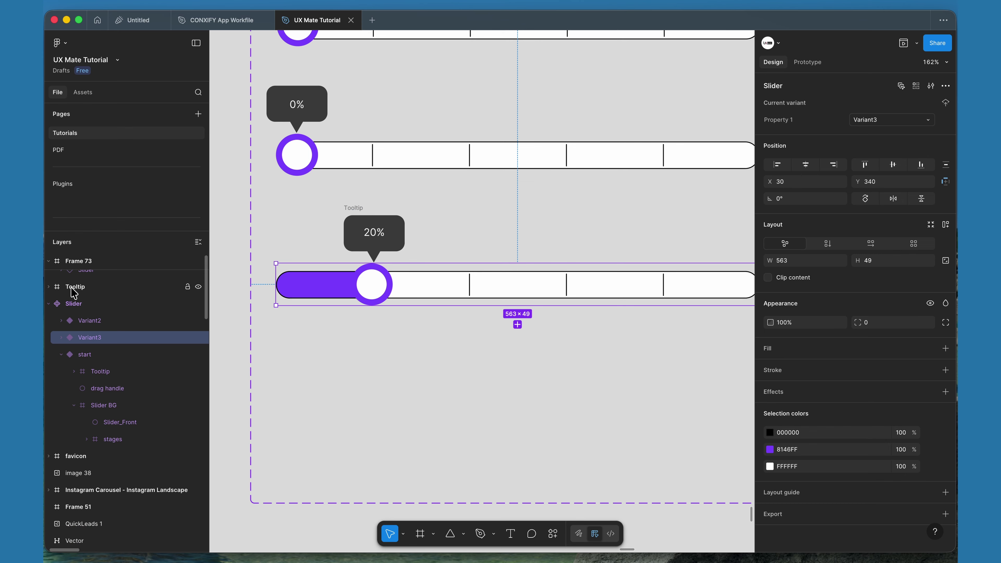
left_click(52, 290)
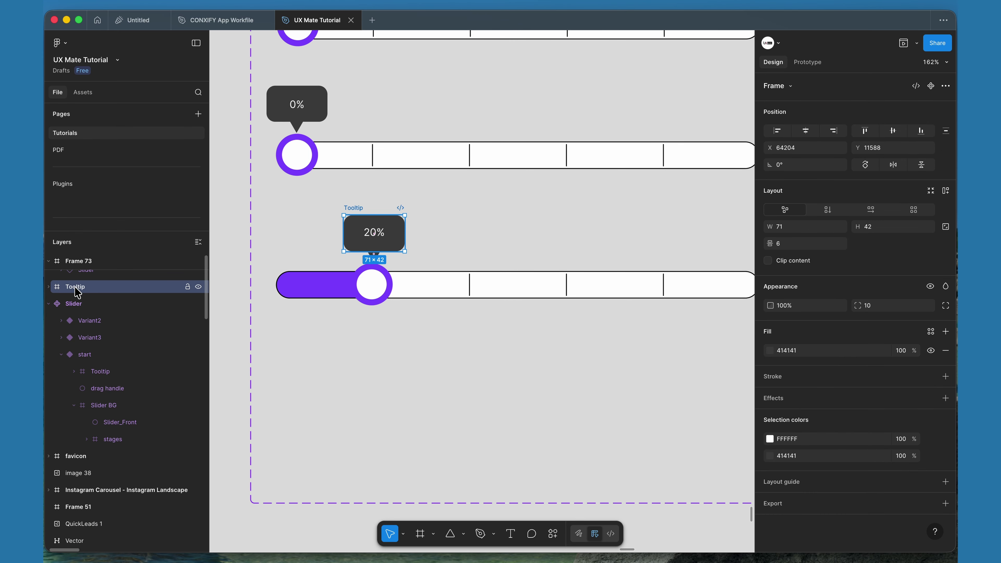
left_click_drag(77, 292, 106, 340)
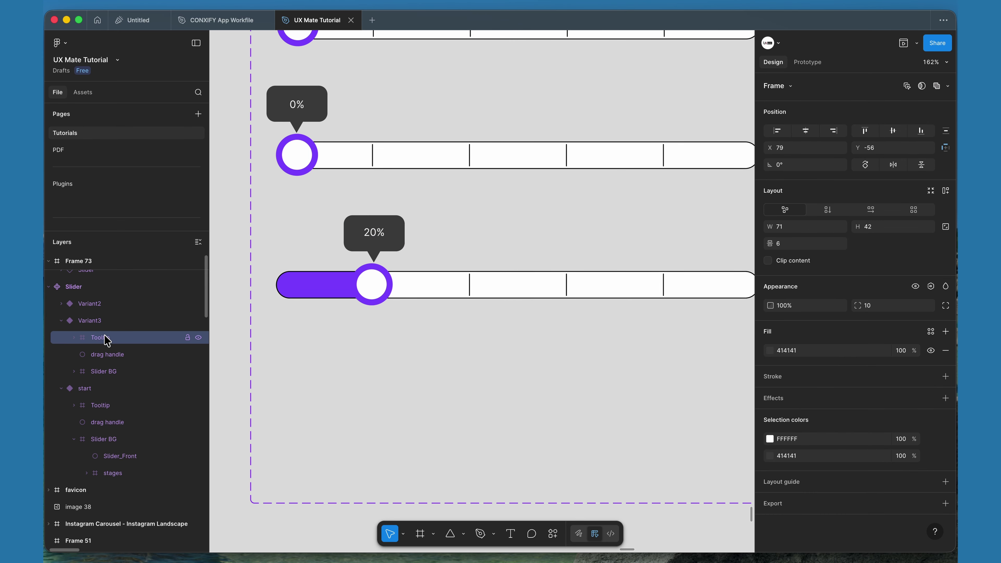
Add a new variant based on Variant3 to the Slider component and hide the new variant's Tooltip frame
left_click(116, 321)
left_click(198, 321)
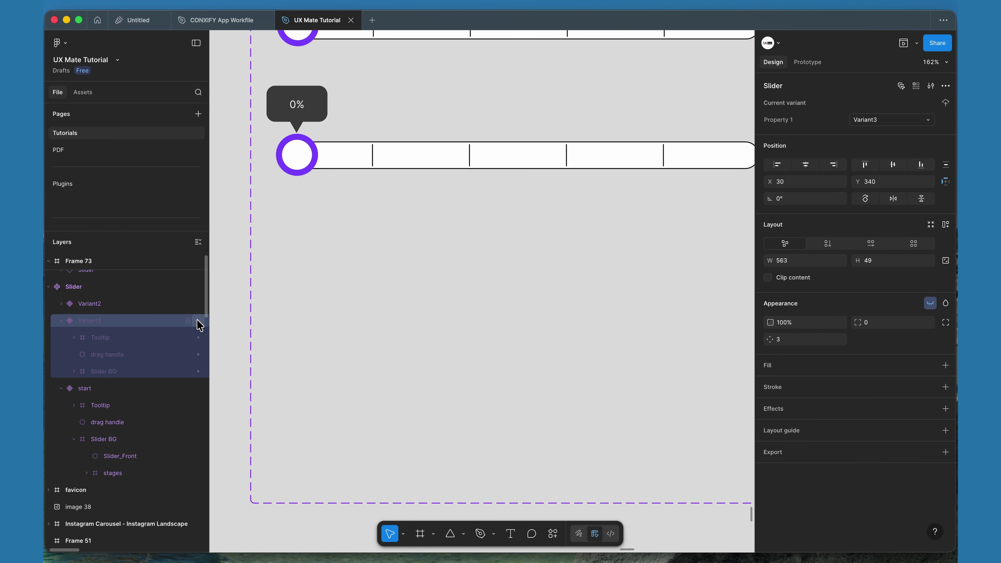
left_click(198, 322)
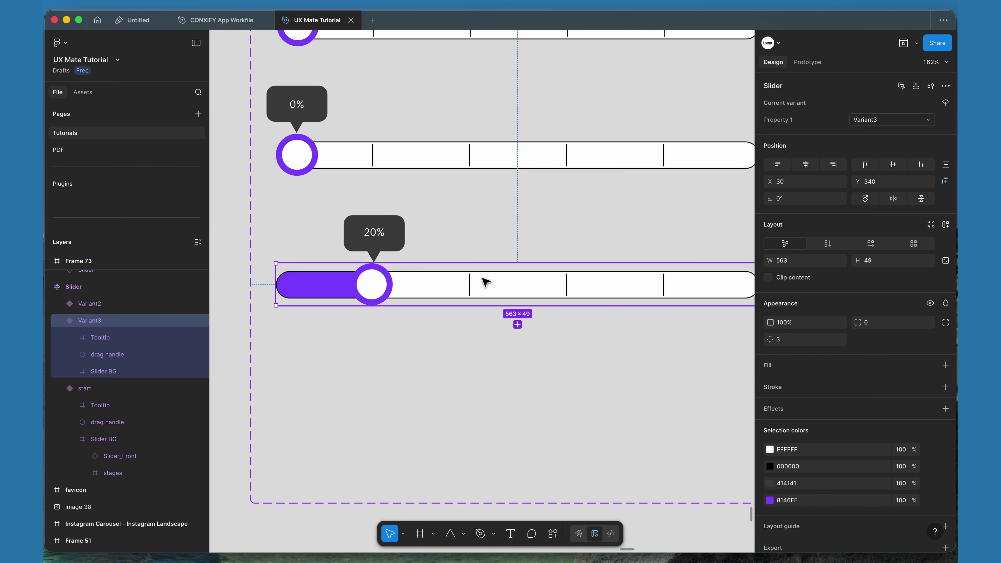
left_click(517, 324)
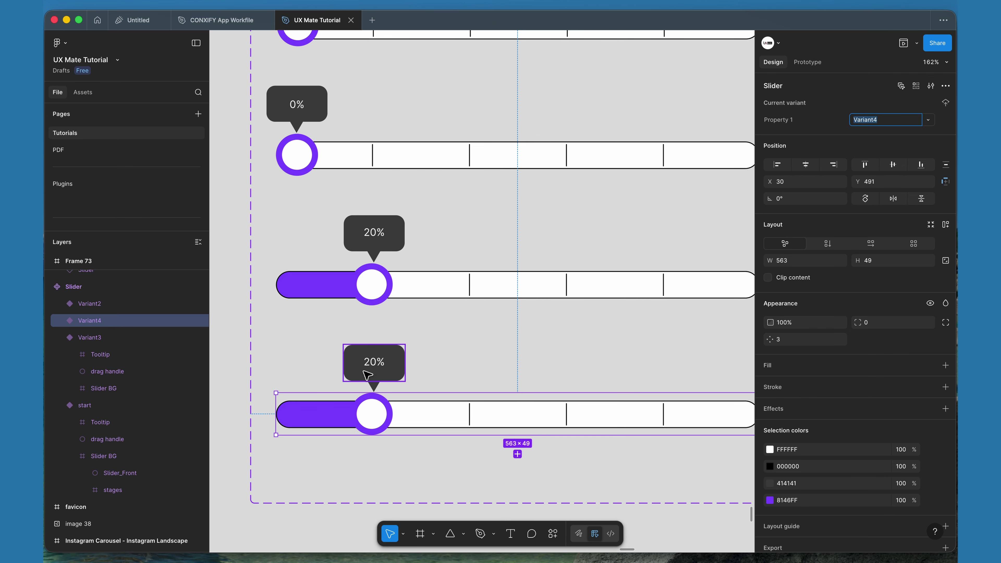
double_click(374, 375)
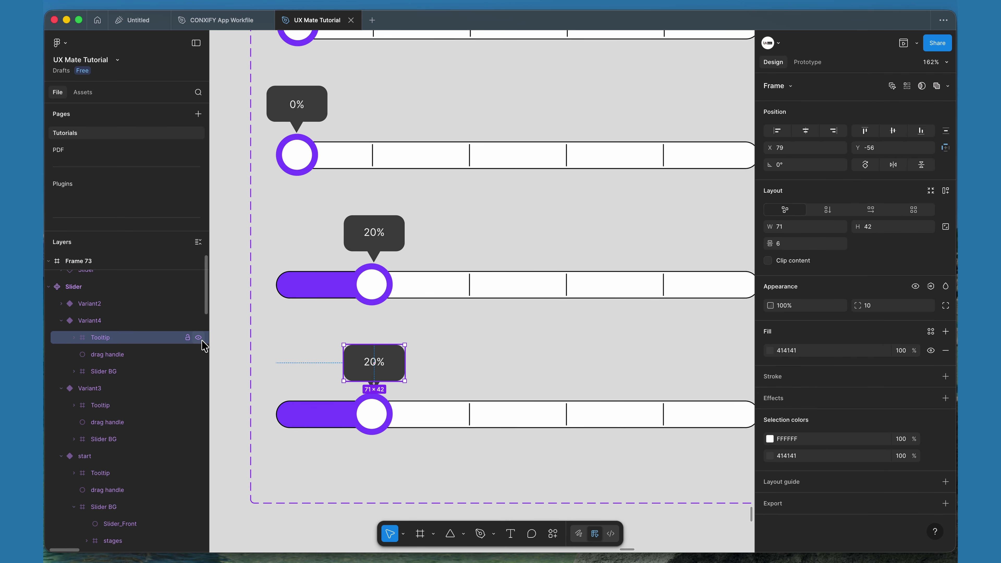
left_click(198, 337)
Link Variant3's drag handle to Variant4 with a Mouse leave trigger, a Change to action and Instant animation
left_click(365, 286)
double_click(365, 285)
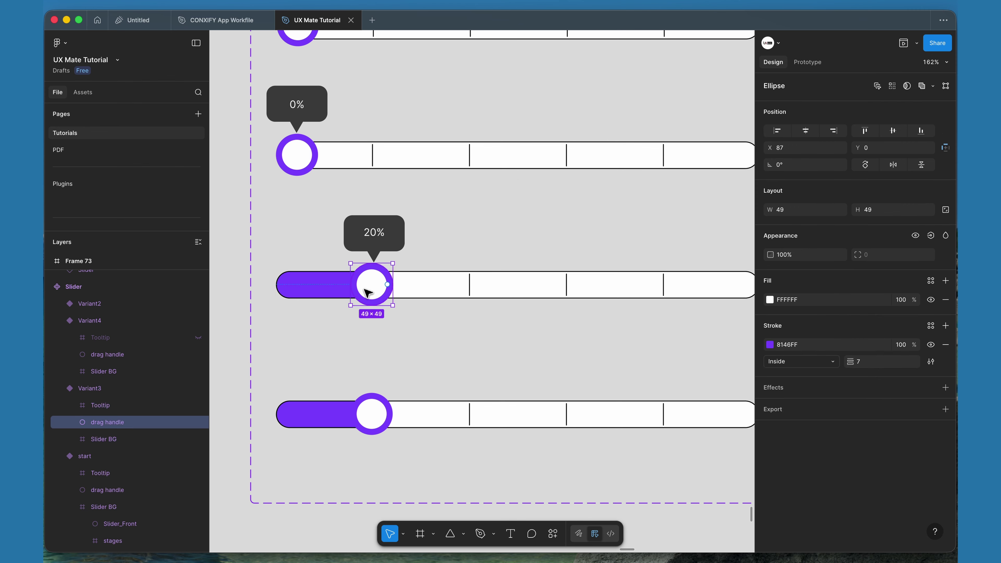
left_click(824, 63)
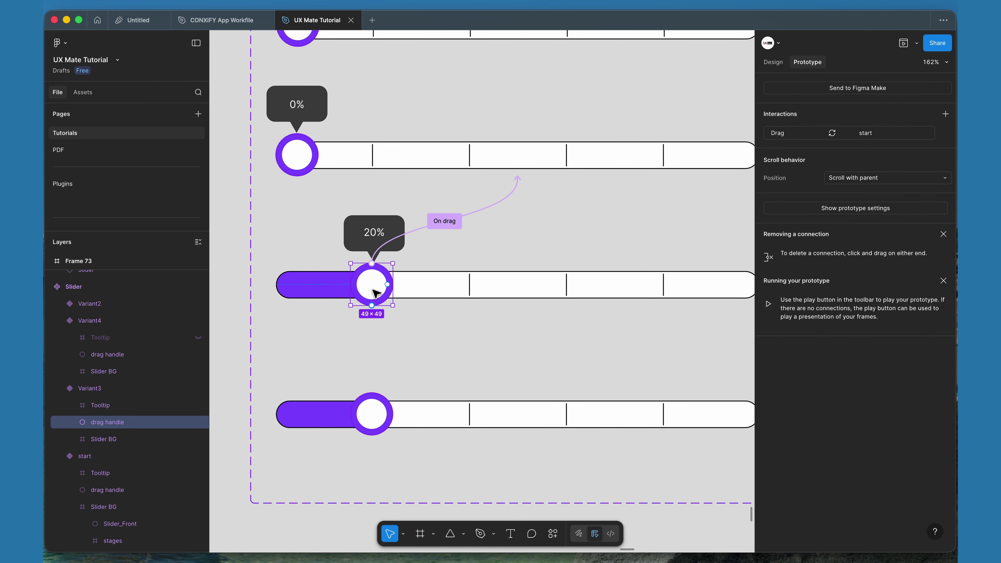
left_click_drag(393, 285, 557, 400)
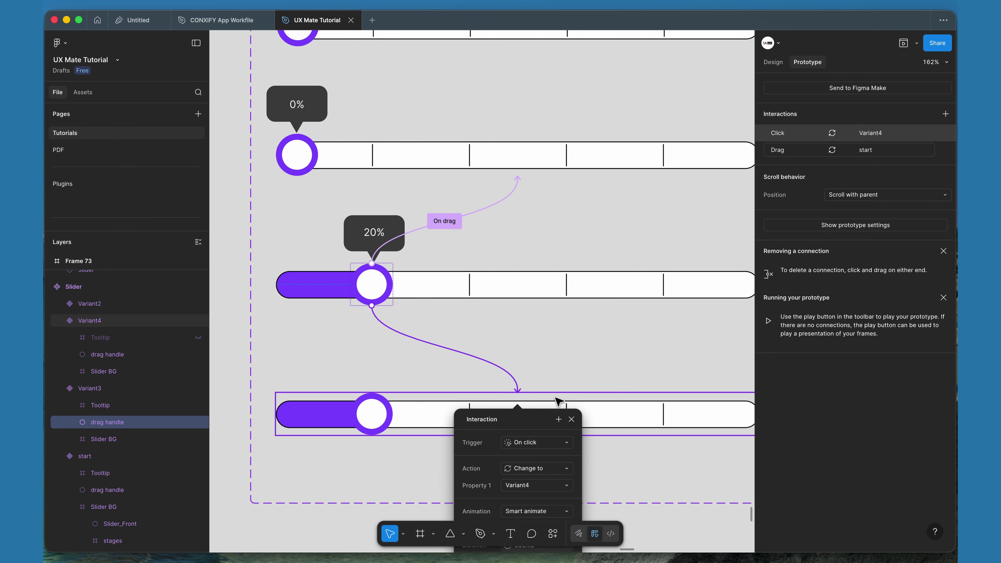
left_click(537, 441)
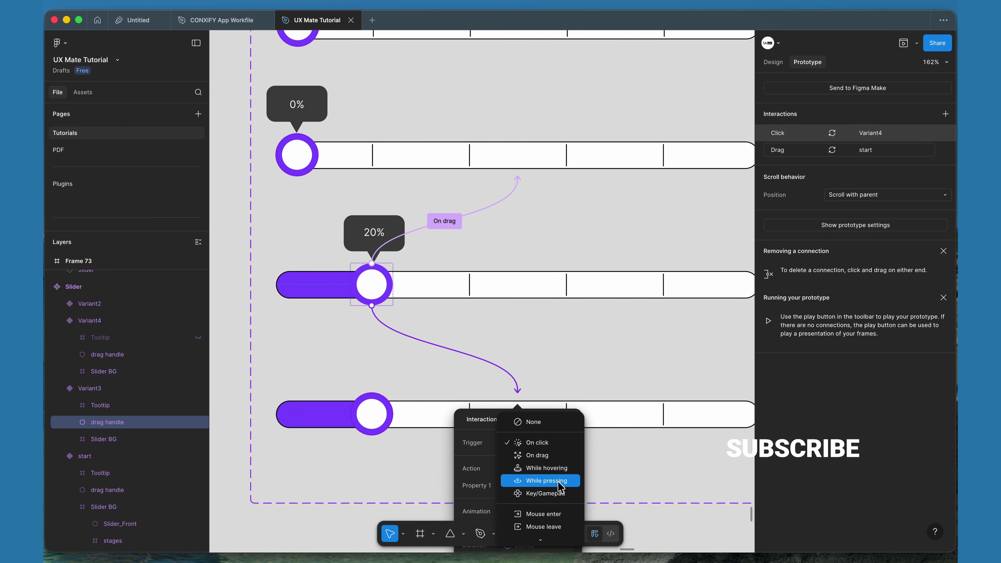
mouse_move(541, 539)
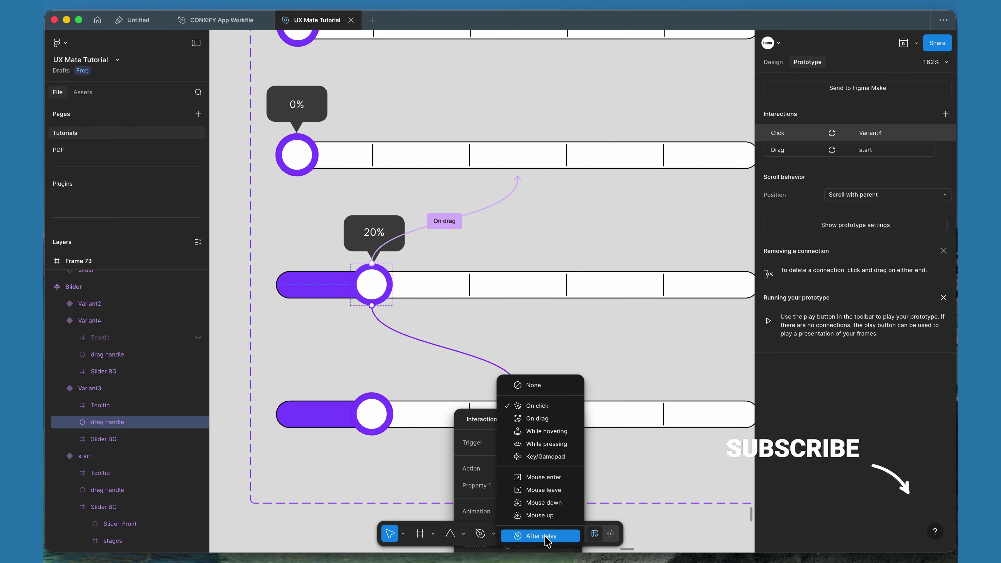
left_click(556, 495)
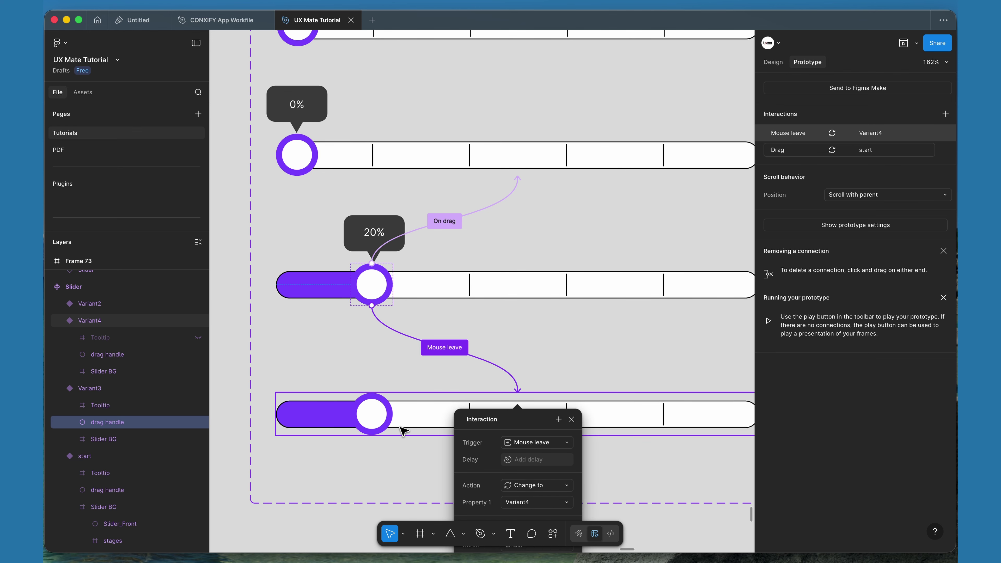
scroll(401, 437, "down", 3)
scroll(544, 465, "down", 5)
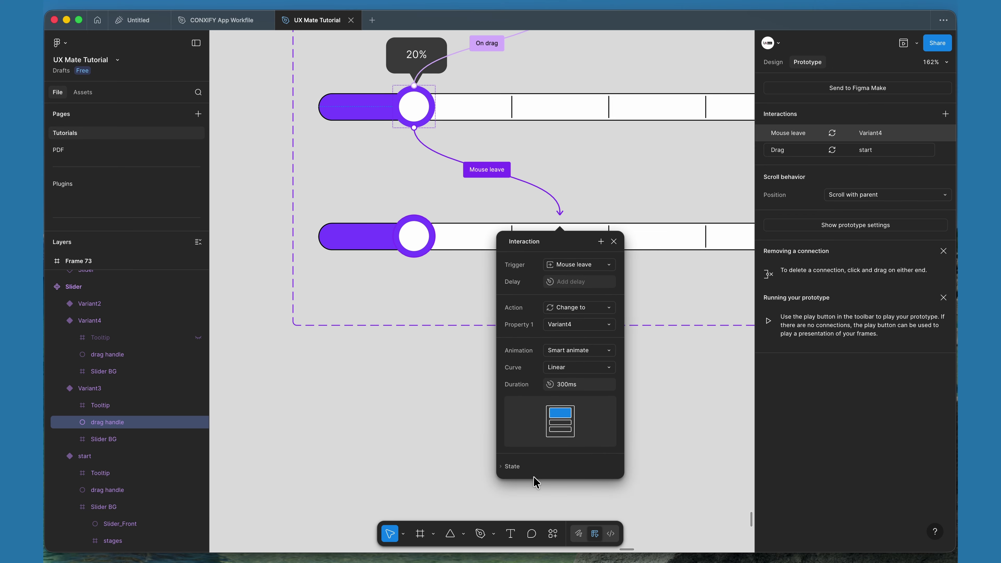
left_click(593, 351)
left_click(589, 332)
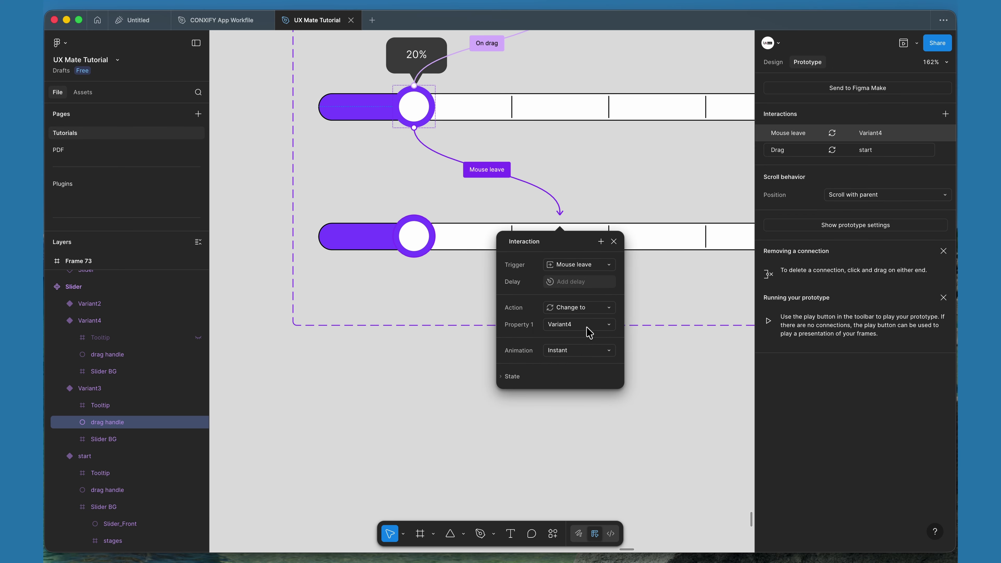
Link Variant4's drag handle back to Variant3 with a Mouse enter trigger, a Change to action and Instant animation
left_click(410, 235)
left_click(410, 234)
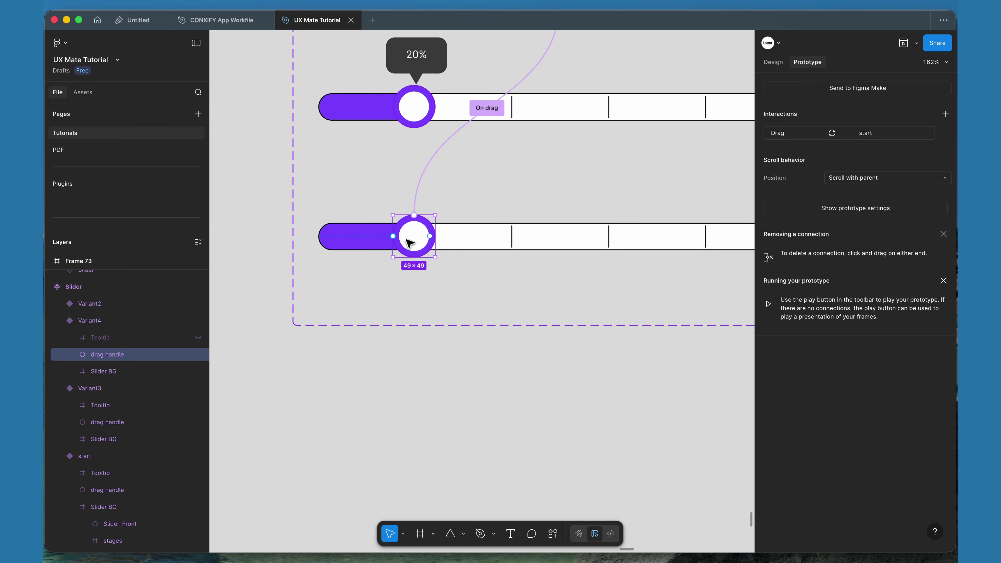
scroll(410, 237, "up", 5)
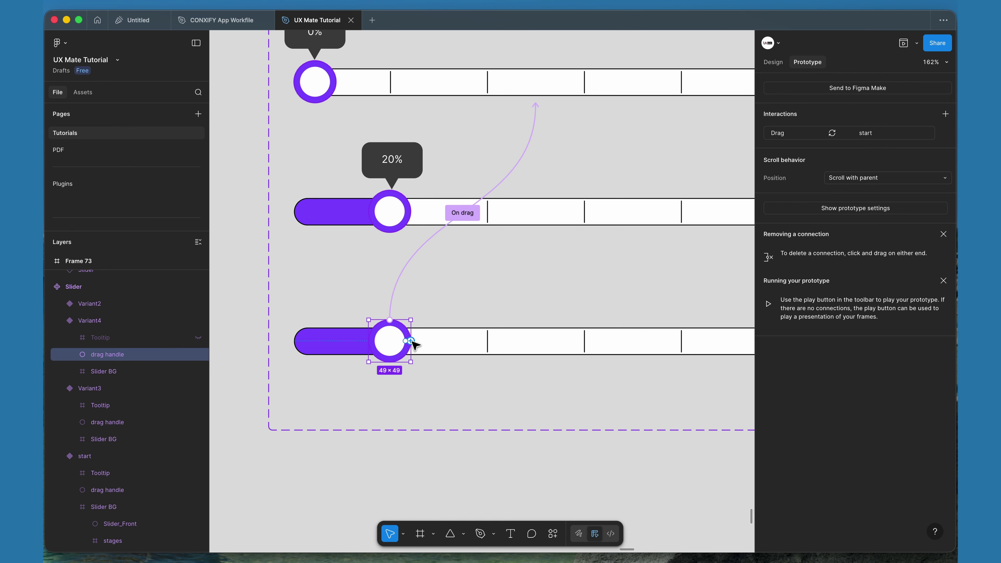
left_click_drag(410, 341, 529, 217)
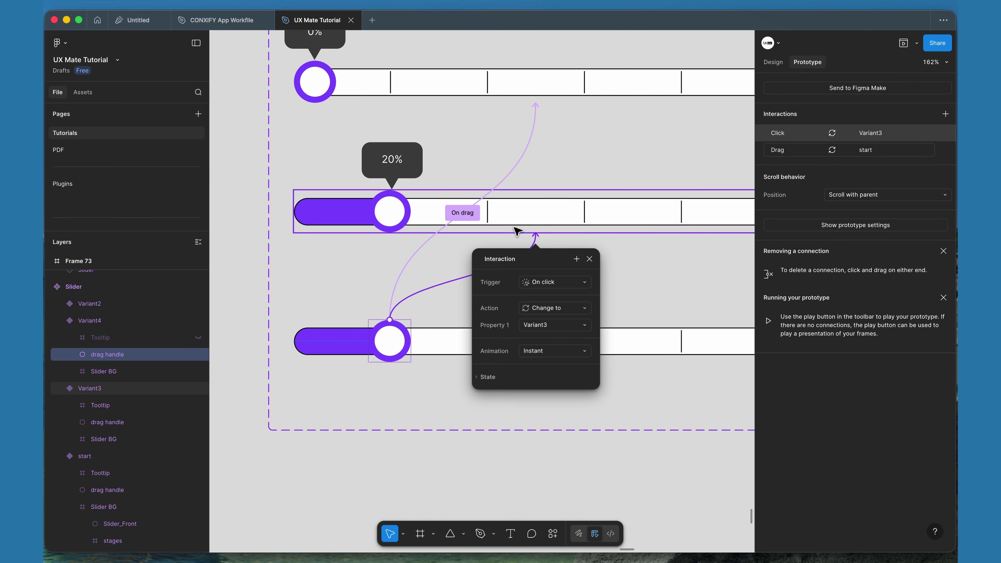
left_click(543, 282)
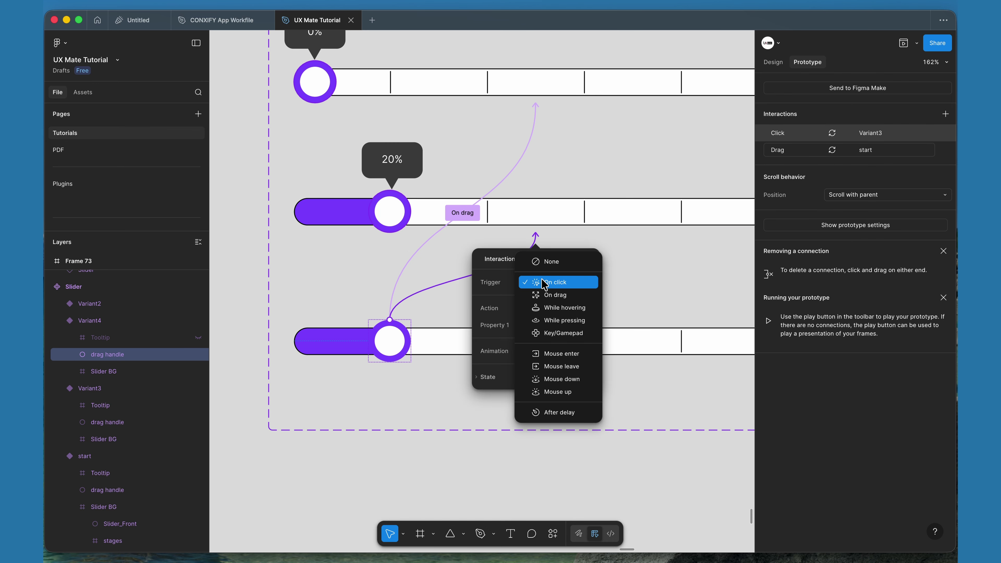
left_click(580, 355)
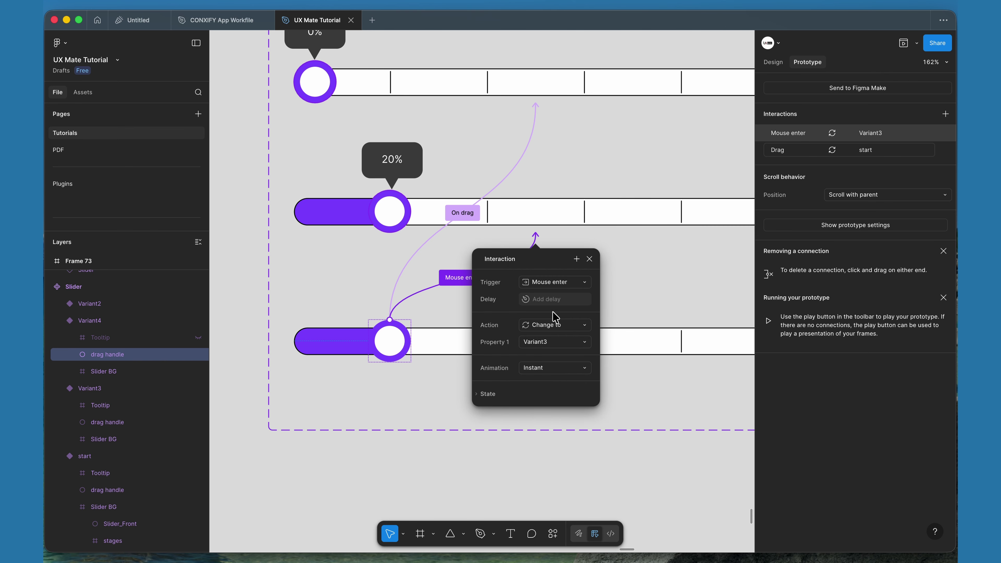
left_click(526, 466)
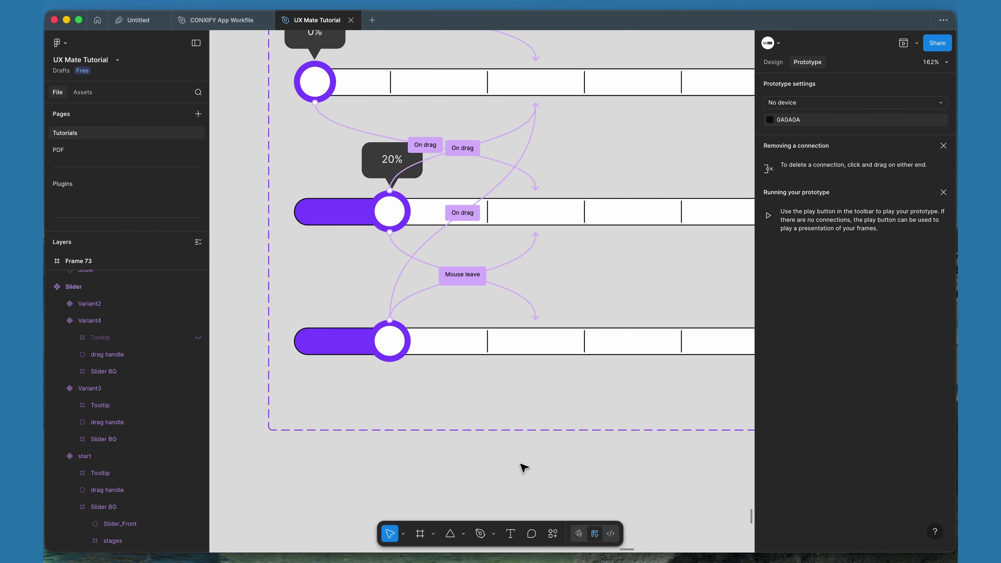
Link the start variant's drag handle to Variant2 with a Mouse leave trigger and a Change to action
scroll(457, 346, "down", 5)
scroll(457, 347, "up", 2)
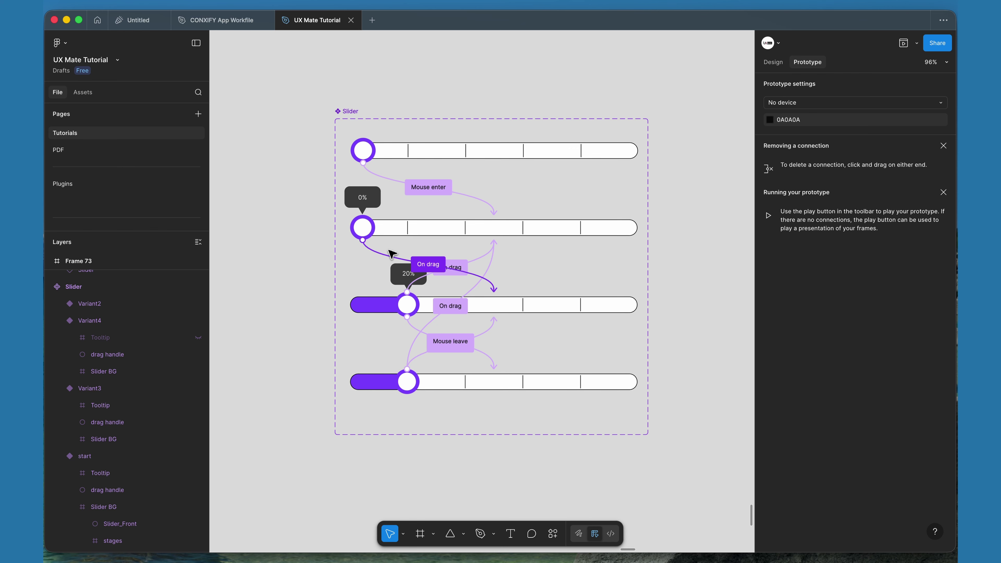
scroll(363, 228, "up", 5)
double_click(368, 234)
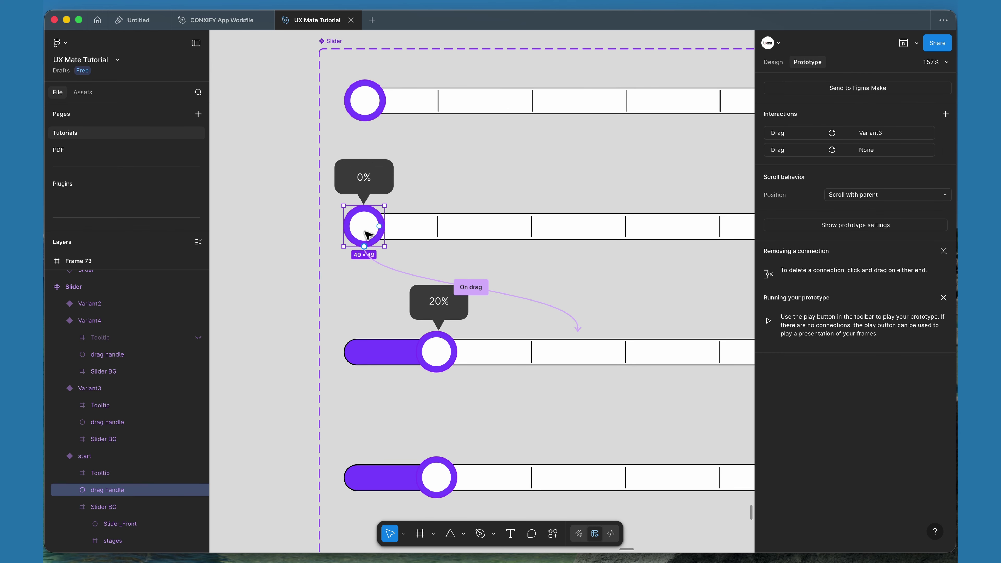
scroll(379, 245, "up", 2)
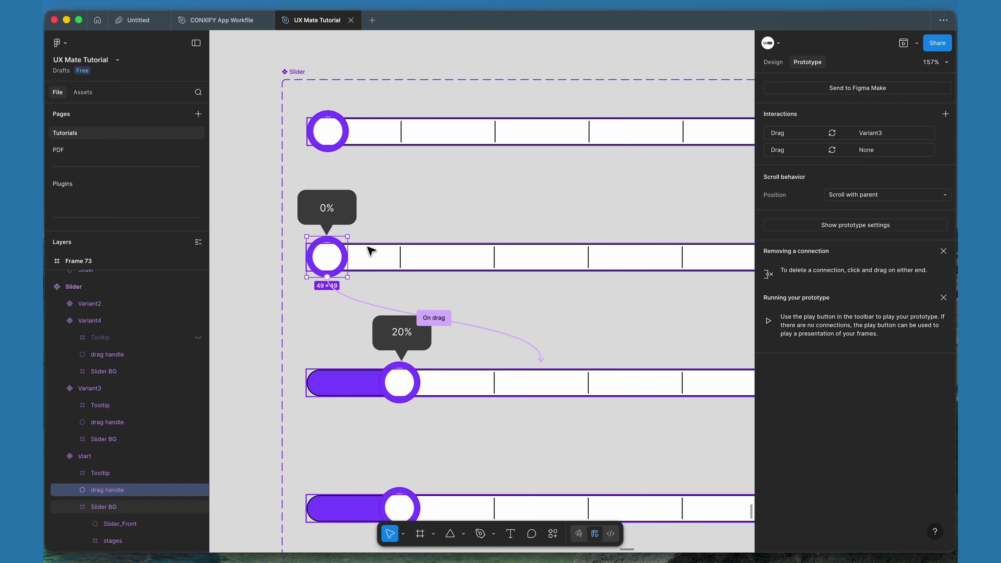
left_click_drag(348, 259, 458, 127)
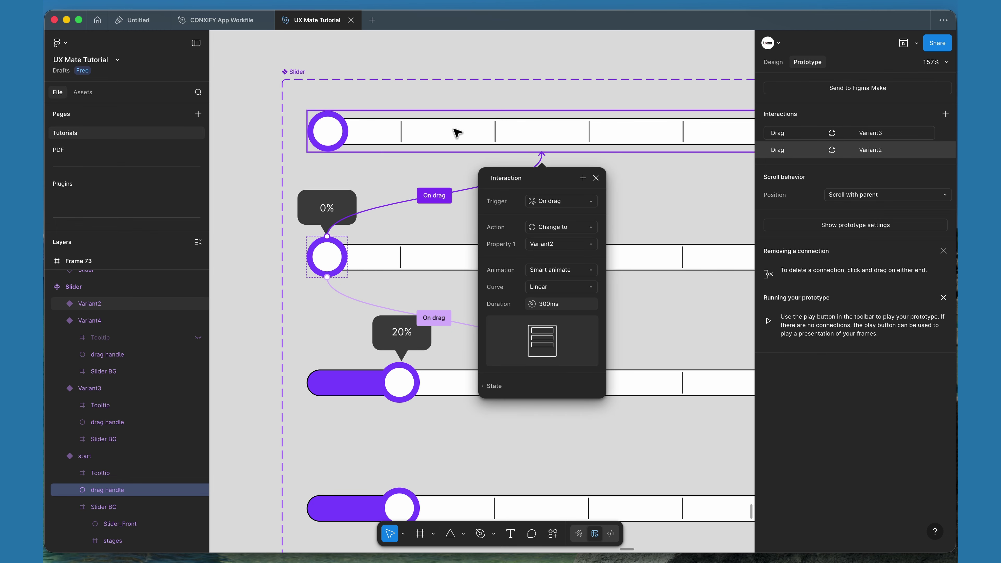
left_click(568, 201)
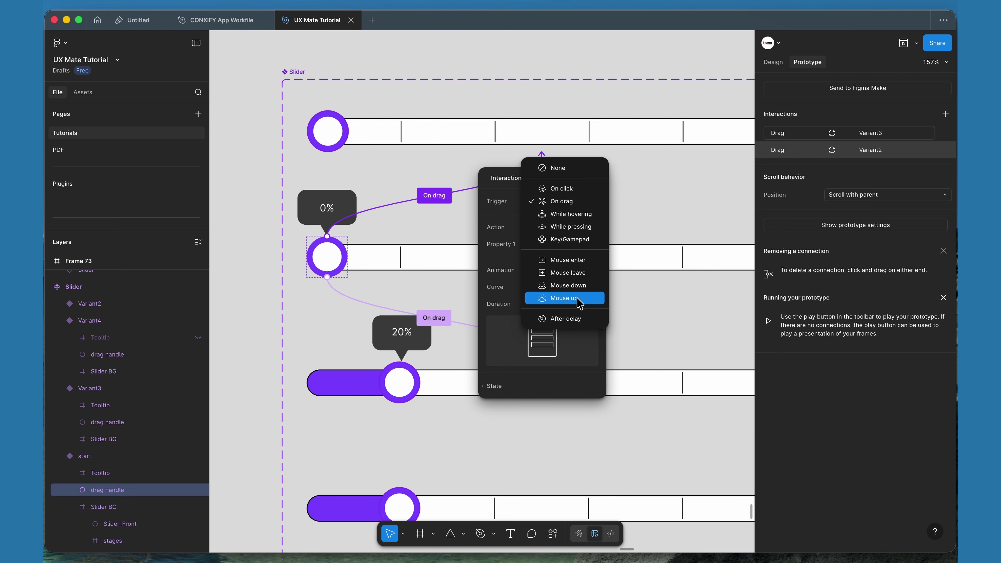
scroll(578, 291, "down", 3)
scroll(578, 292, "left", 2)
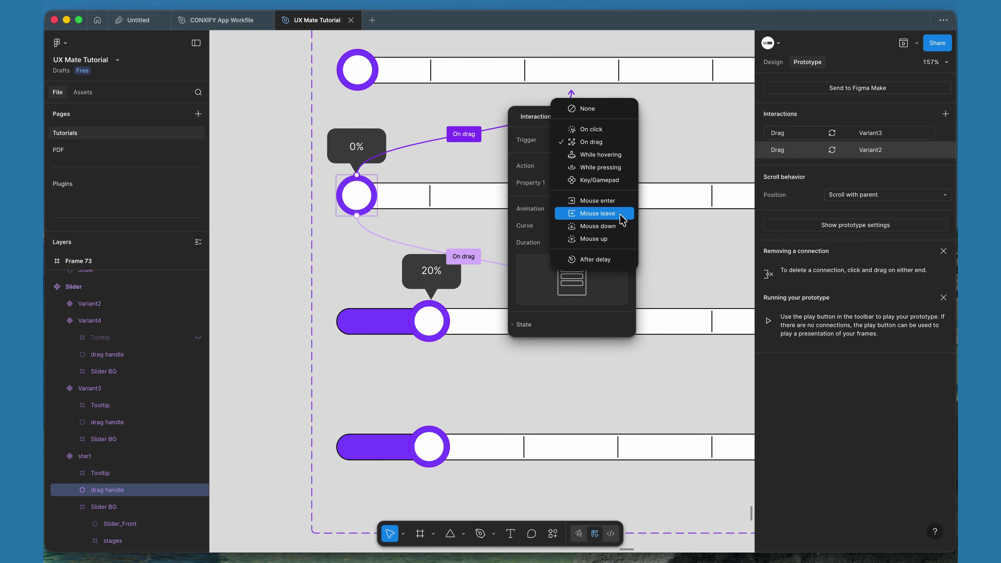
left_click(620, 217)
scroll(512, 277, "up", 2)
scroll(513, 277, "right", 2)
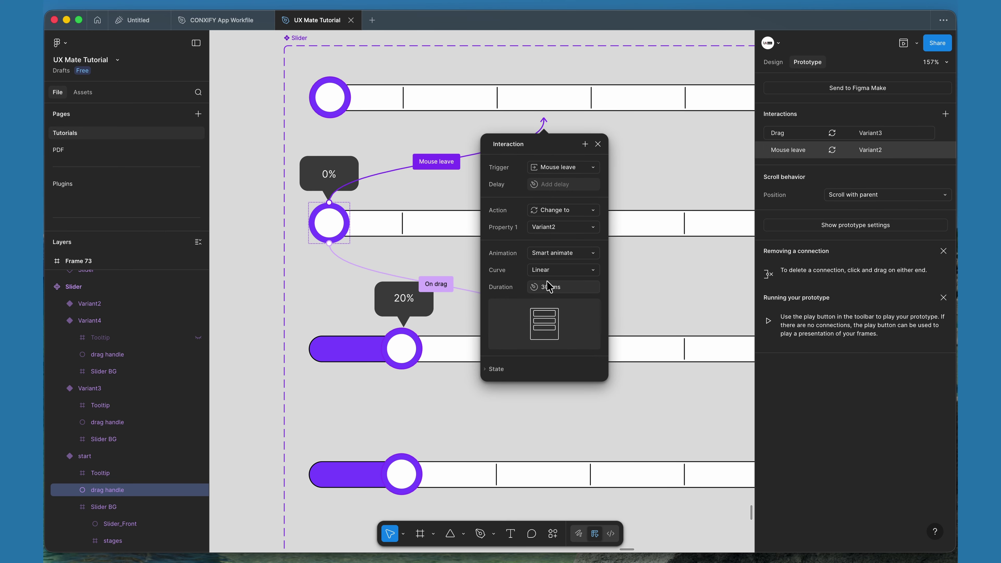
Set the animation of the start variant's Mouse leave interaction to Instant
left_click(568, 255)
left_click(570, 228)
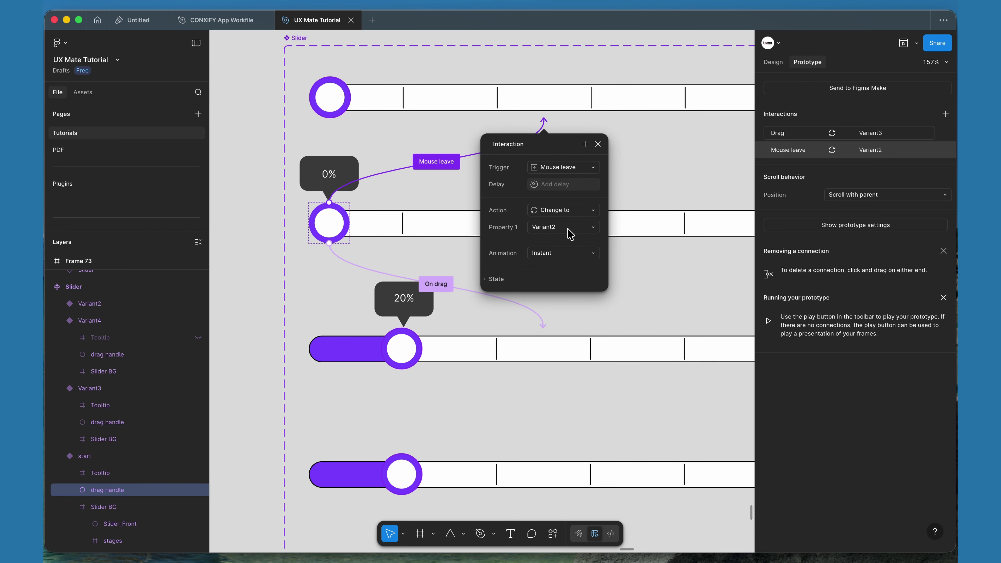
left_click(258, 287)
Replace the slider instance in Frame 73 with an instance of Variant2, the 0% slider without a tooltip
scroll(258, 287, "down", 3)
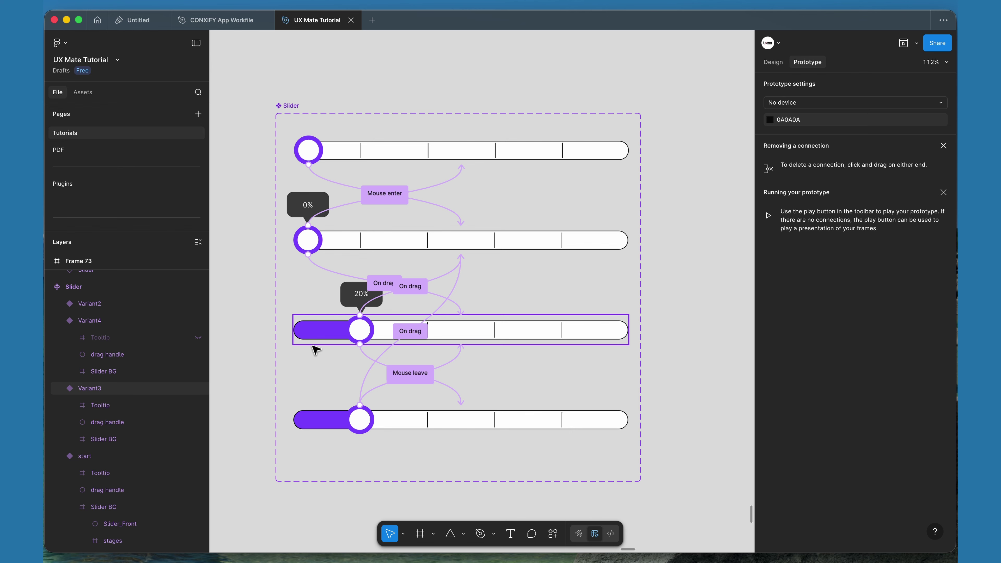
scroll(459, 257, "down", 5)
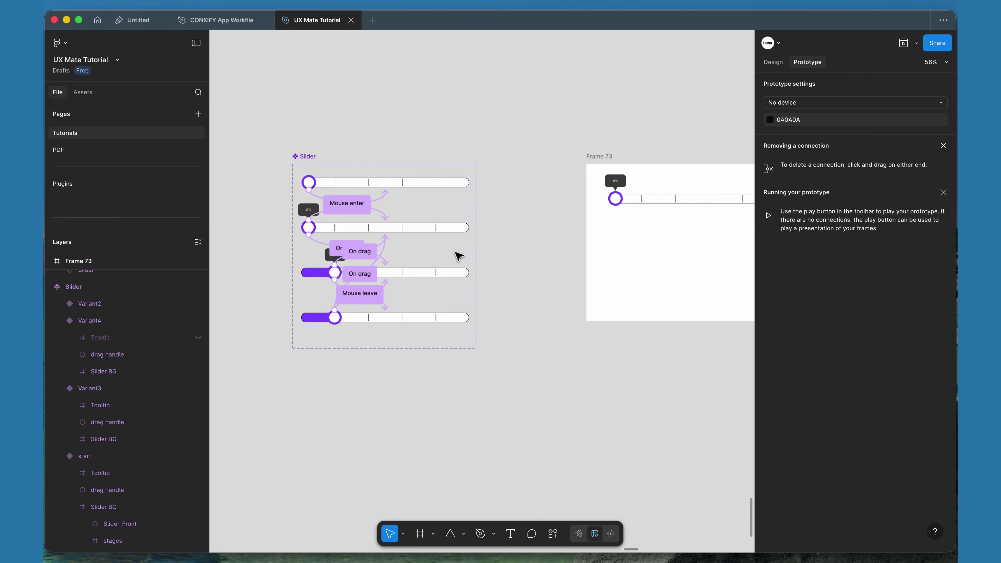
left_click(565, 229)
left_click(551, 273)
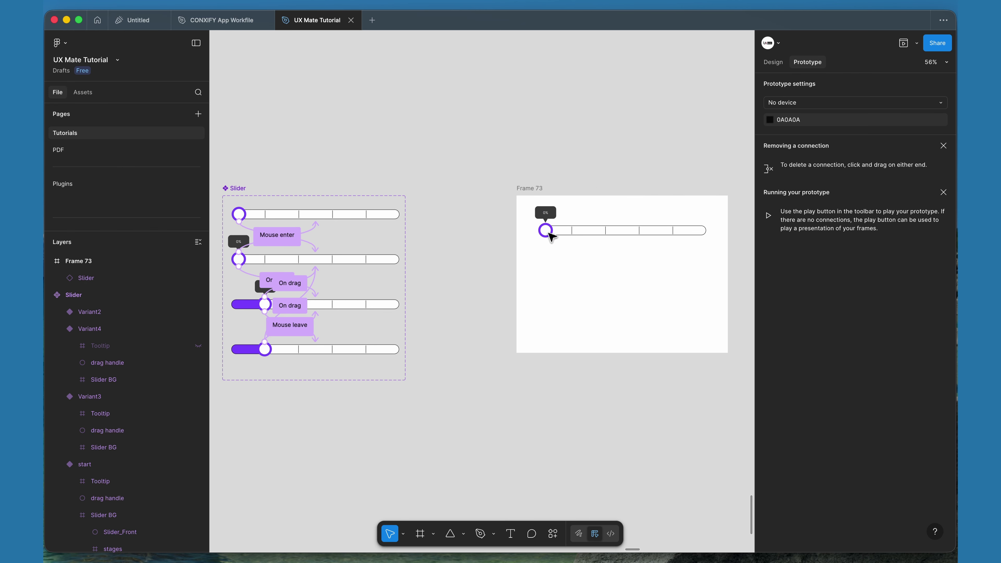
left_click(771, 63)
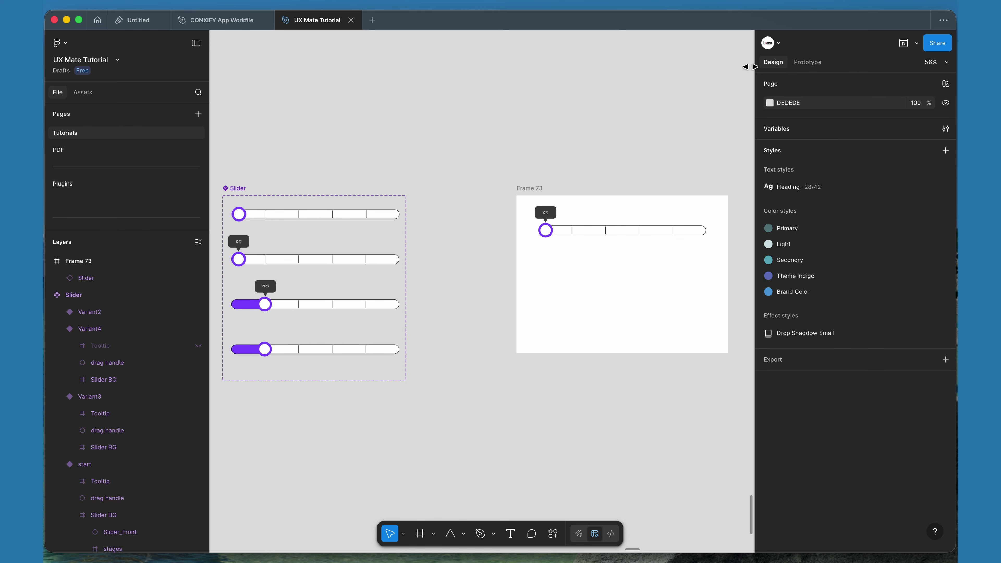
left_click(628, 232)
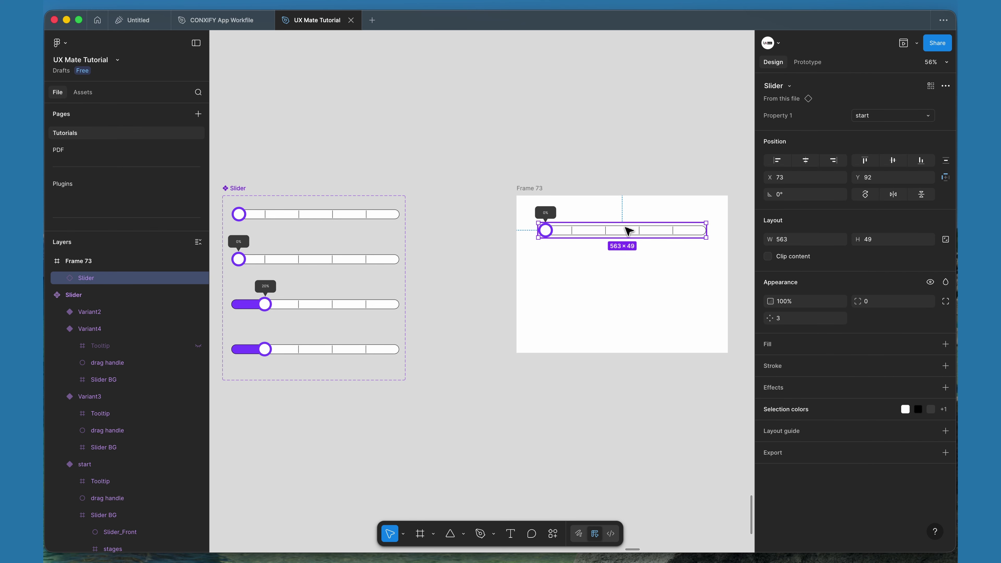
key("Delete")
left_click(266, 214)
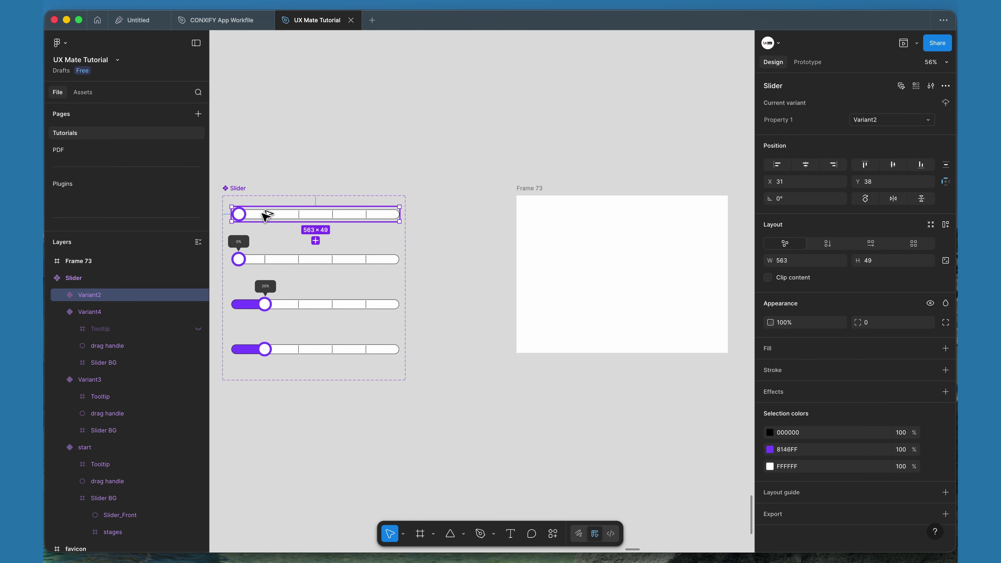
left_click_drag(266, 214, 565, 231)
Preview Frame 73 and test the handle's tooltip while moving the slider from 0% to 20% and back
left_click(538, 189)
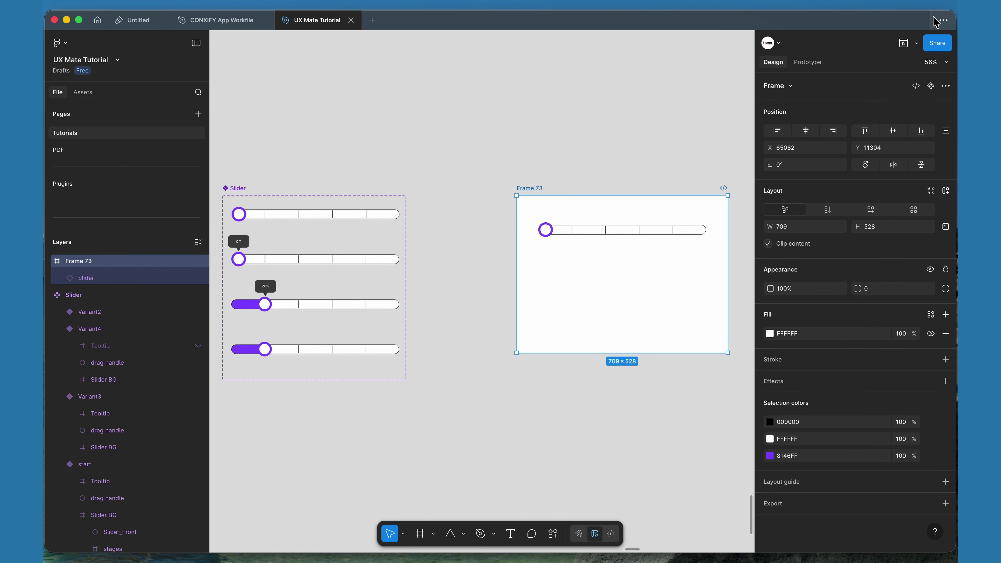
left_click(904, 44)
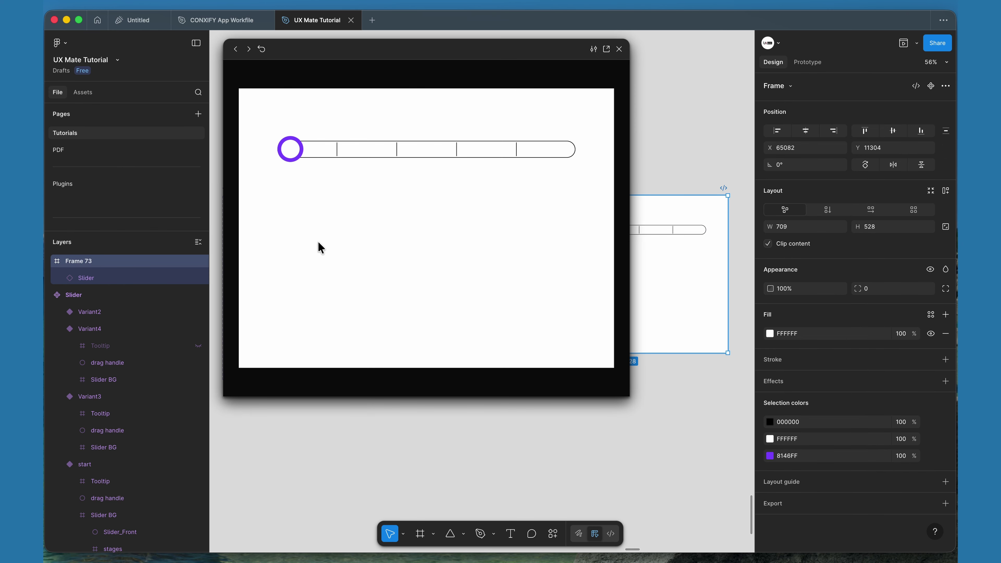
mouse_move(292, 154)
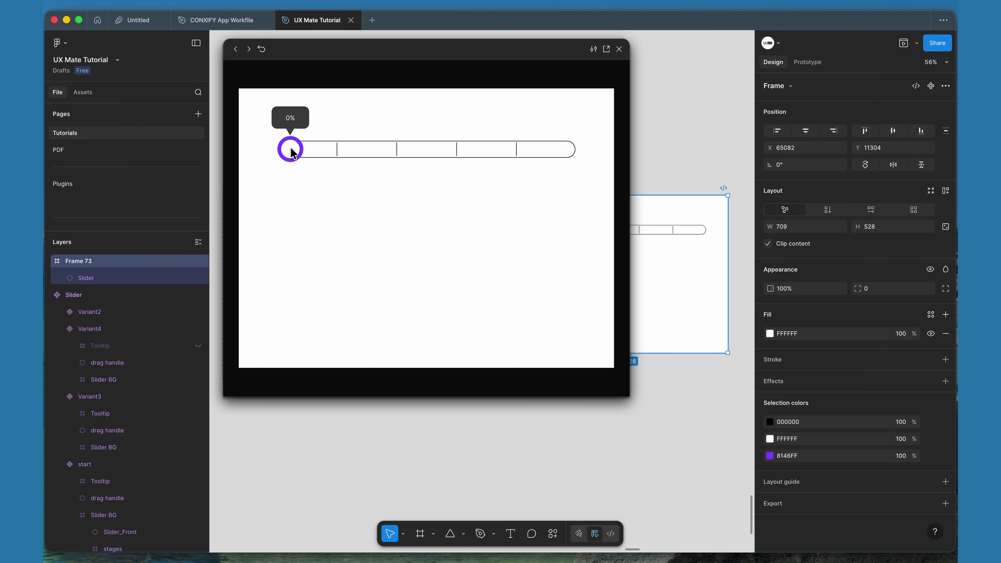
left_click_drag(292, 157, 343, 155)
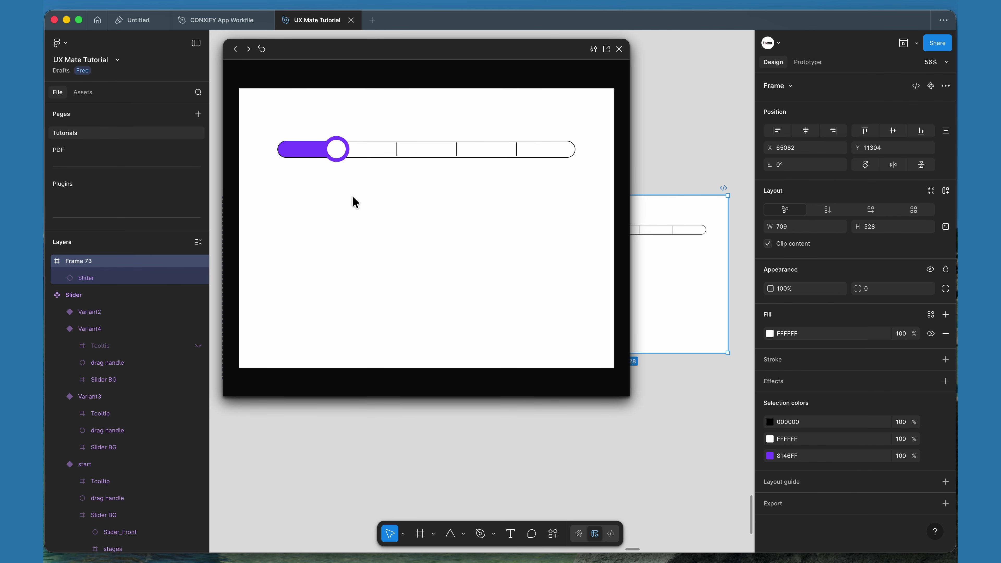
mouse_move(339, 160)
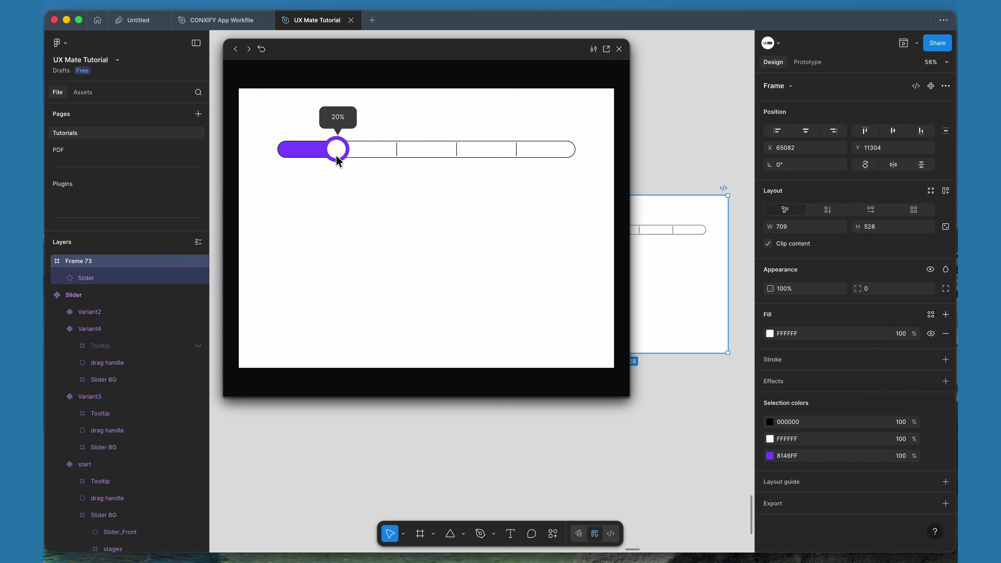
left_click_drag(341, 154, 286, 156)
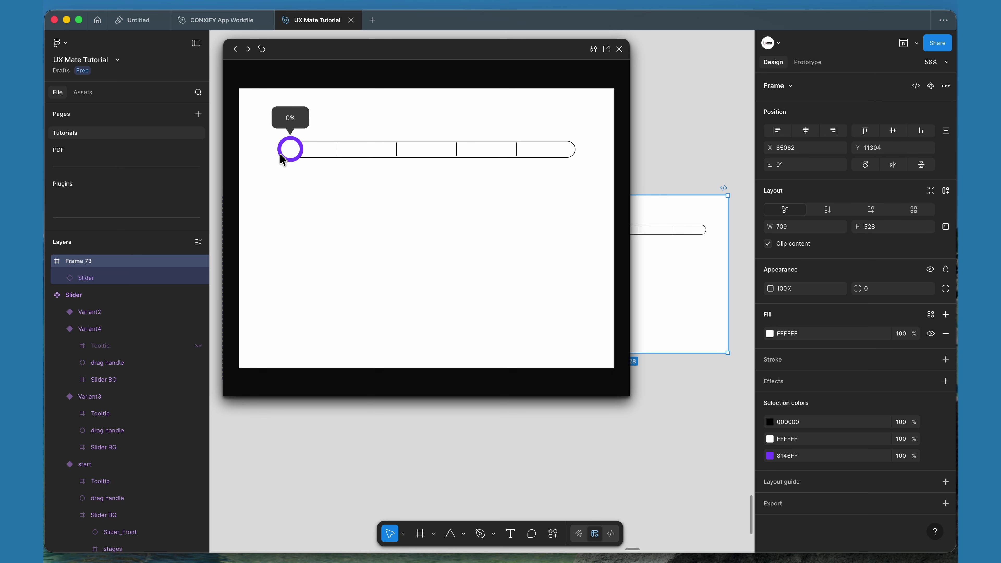